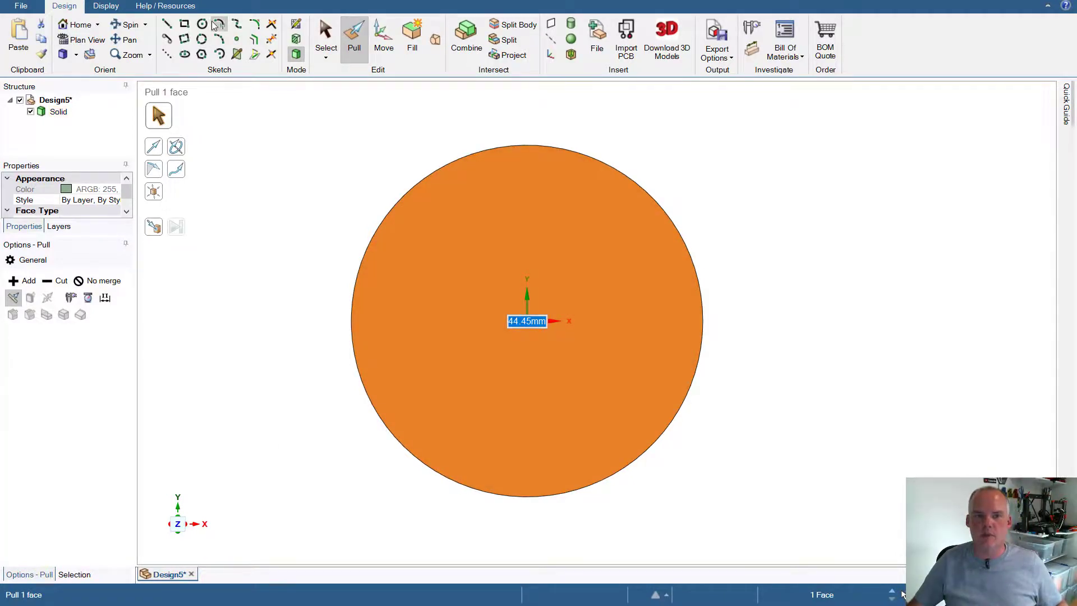
- Sketch an 18 mm diameter circle centred on the disc's face
left_click(202, 25)
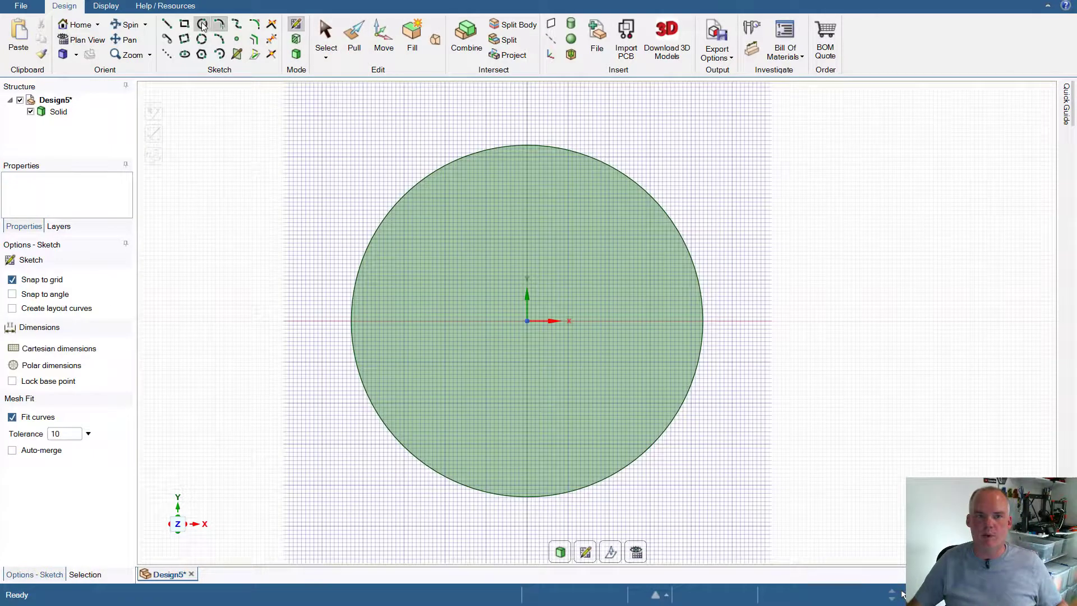
left_click(527, 320)
type("18")
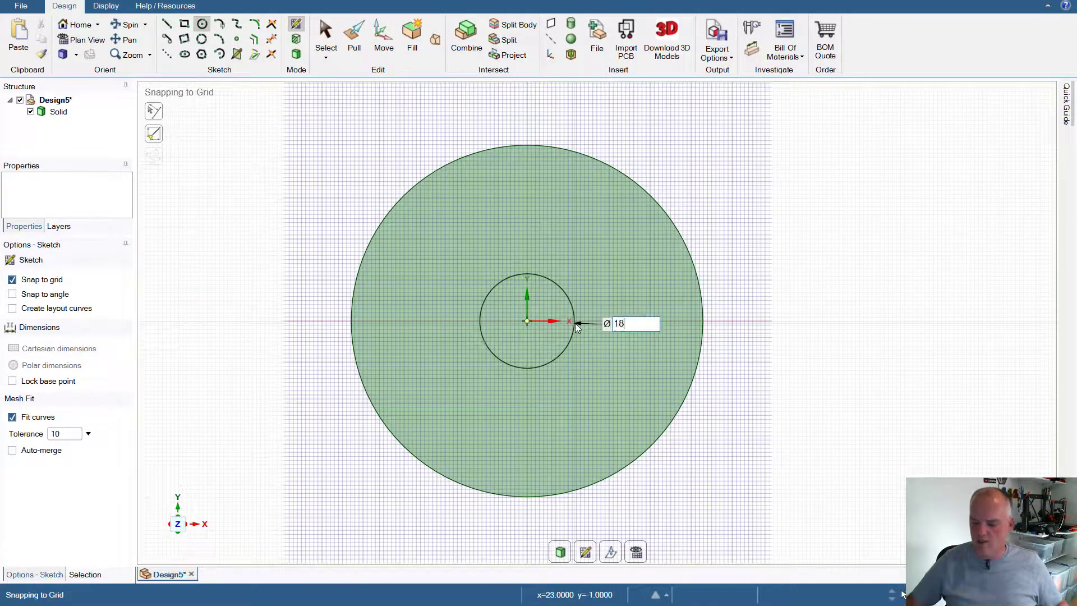
key("Return")
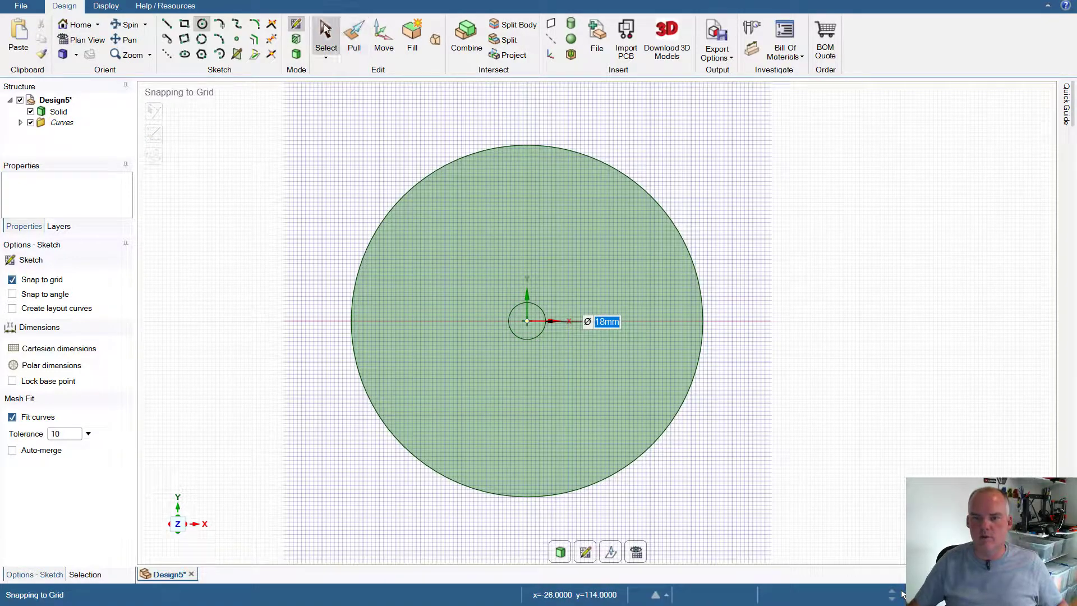
- Pull the 18 mm circle through the full thickness of the disc to cut a central hole
left_click(351, 53)
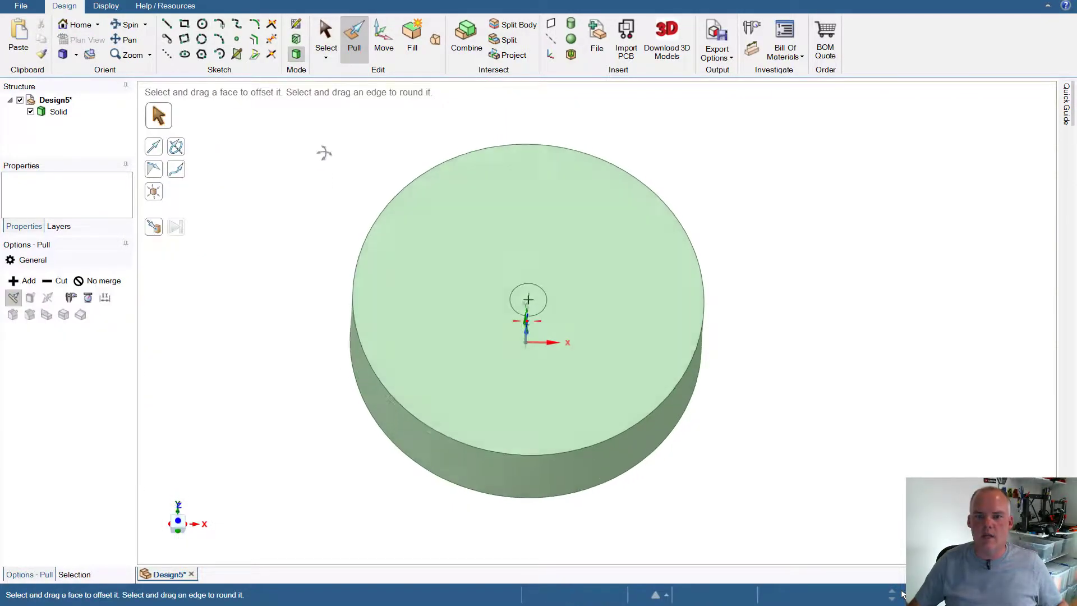
left_click(538, 295)
left_click_drag(537, 294, 526, 393)
left_click(746, 195)
middle_click_drag(746, 195, 747, 239)
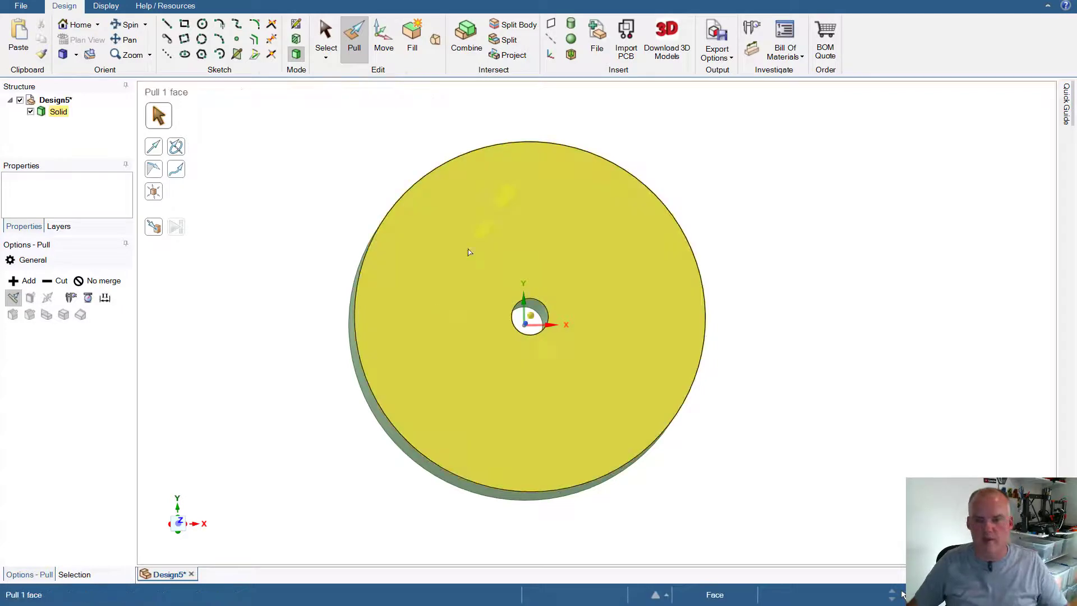
left_click(177, 520)
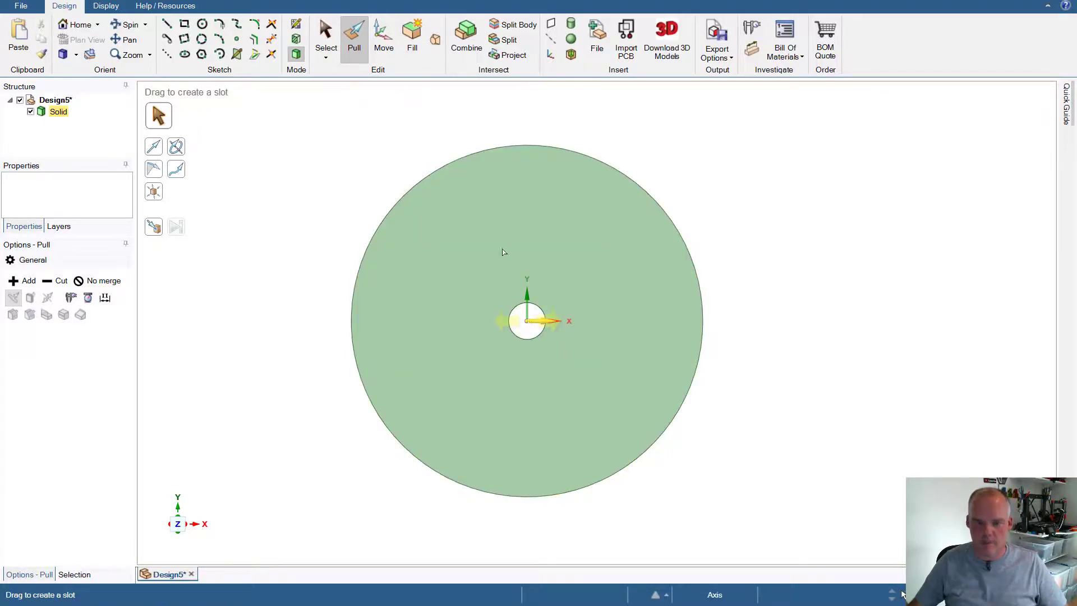
left_click(202, 24)
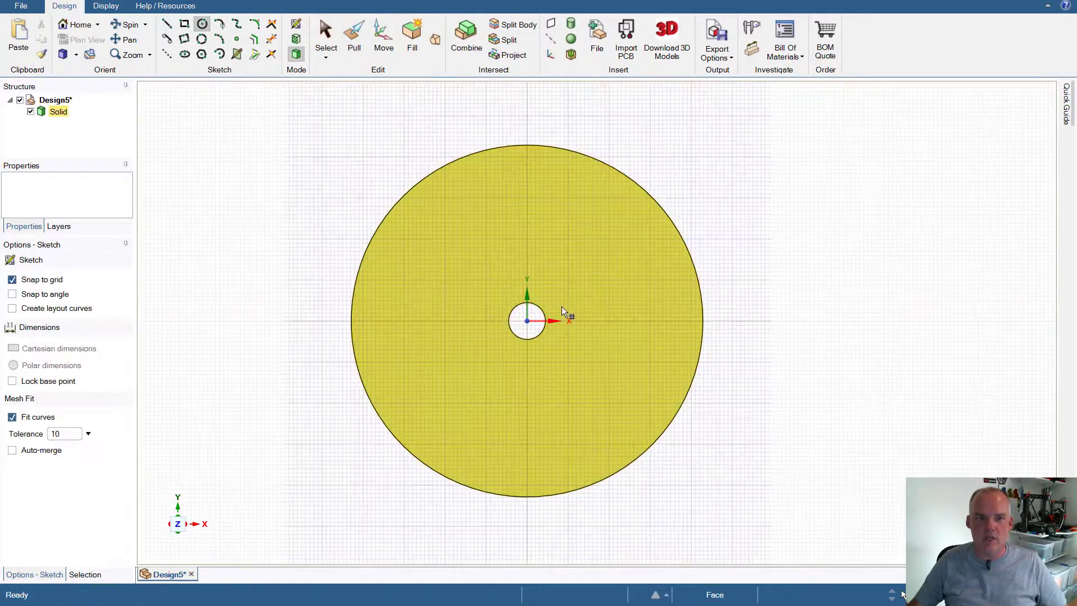
left_click(528, 319)
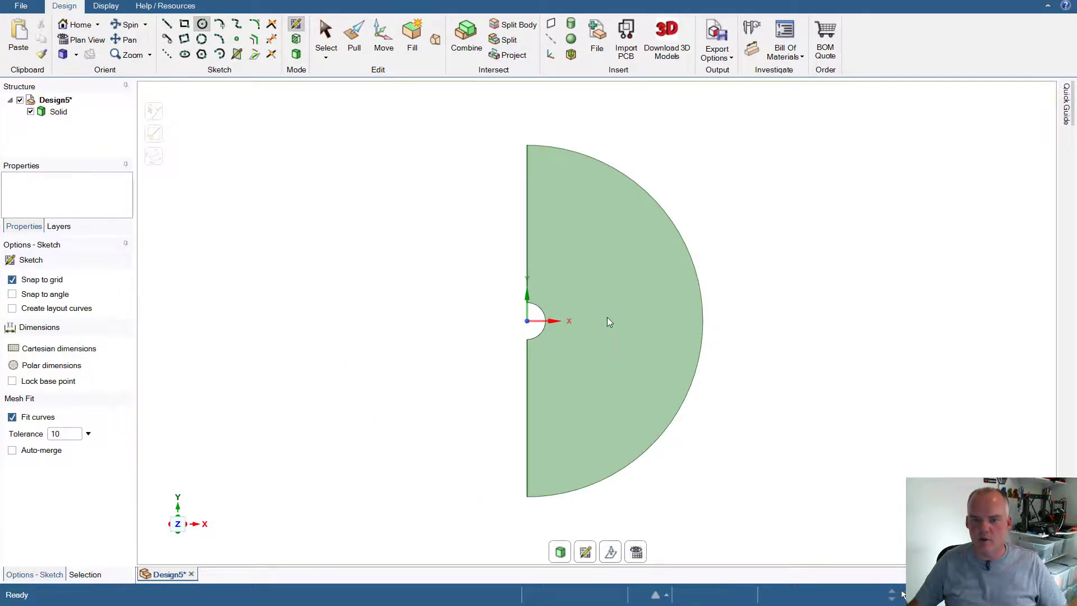
key("d")
- Sketch a 45 mm diameter circle on the disc's front face, concentric with the central hole
key("c")
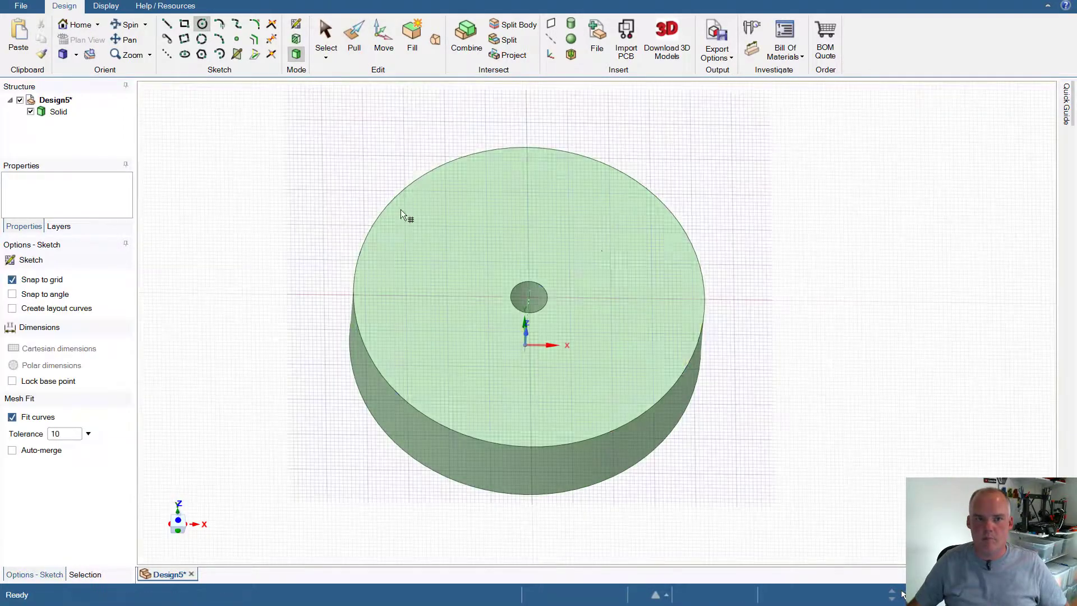
left_click(607, 298)
key("v")
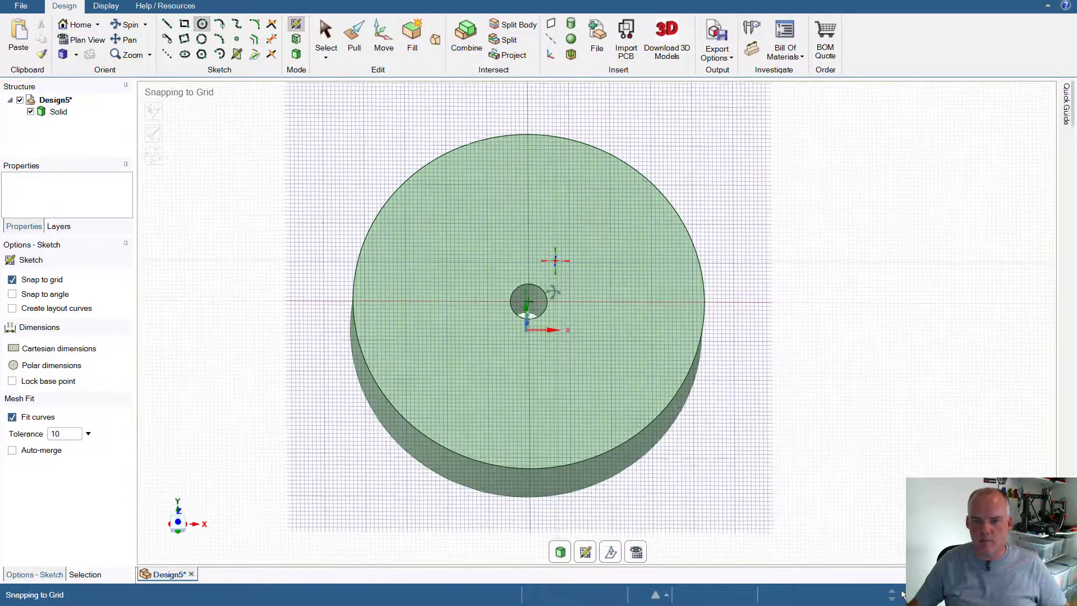
left_click(529, 304)
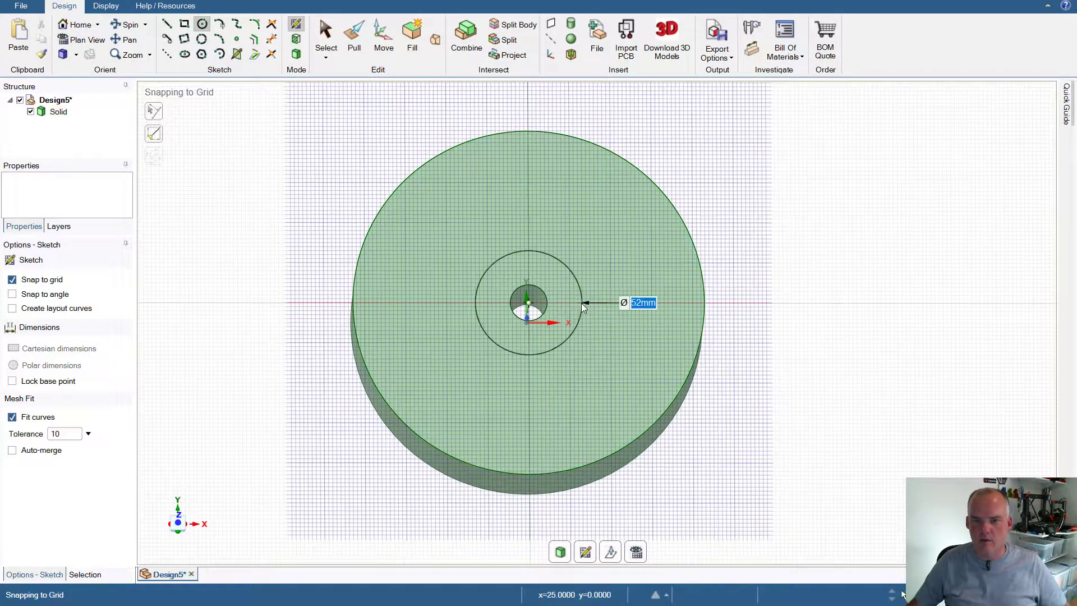
type("45")
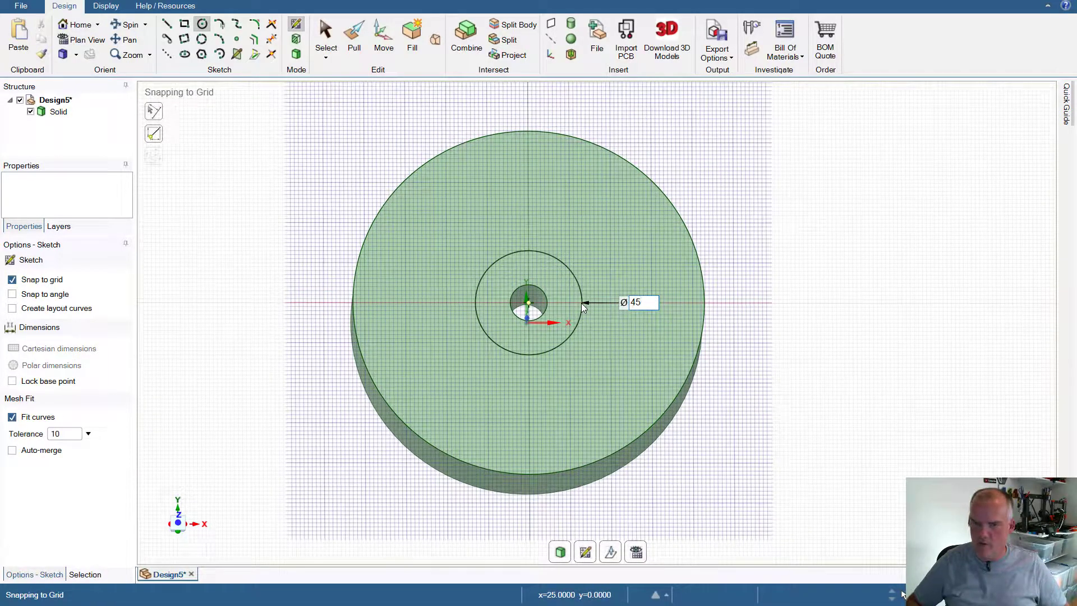
key("Return")
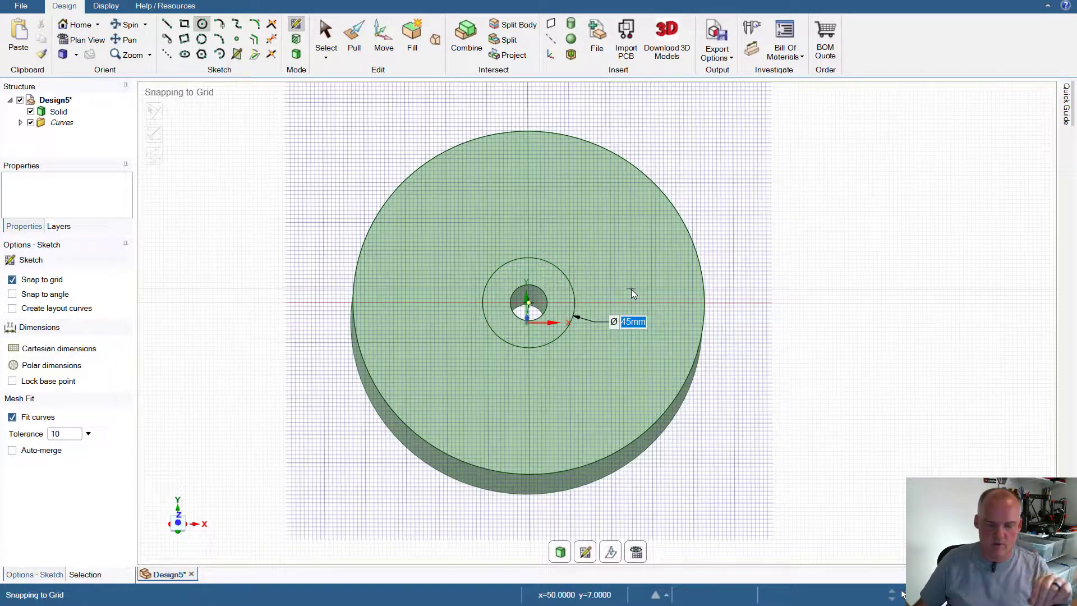
- Pull the ring between the hole and the 45 mm circle outward 7 mm to form a boss
middle_click_drag(609, 293, 591, 254)
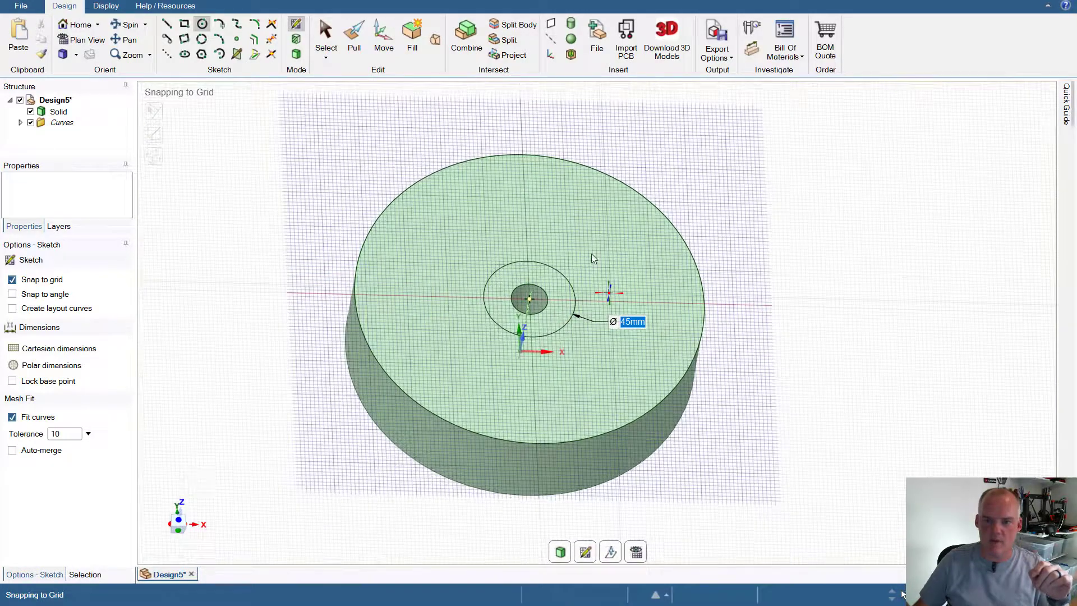
left_click(349, 39)
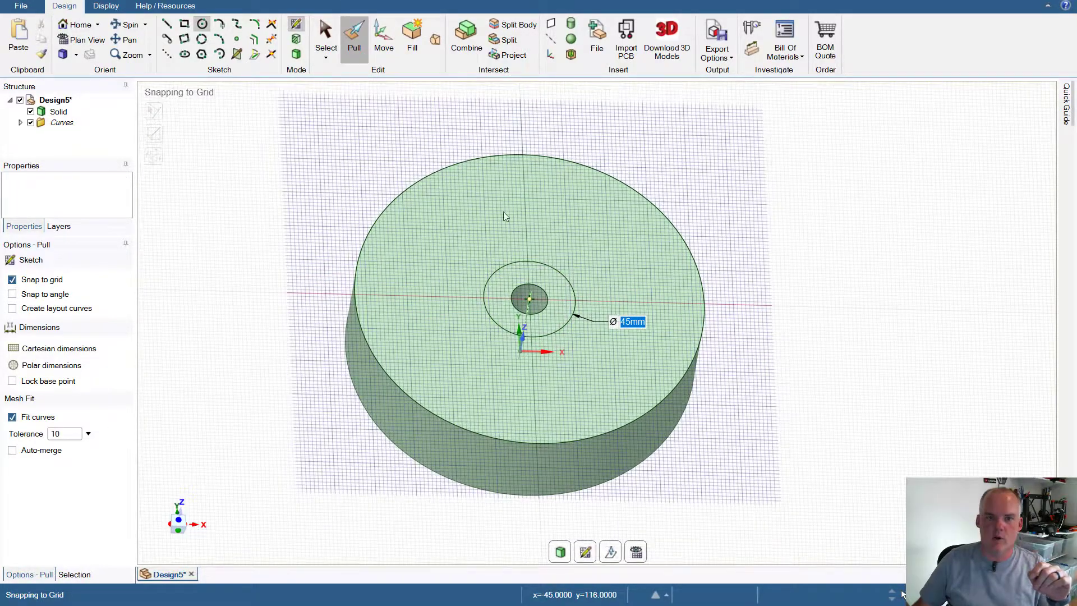
left_click(563, 300)
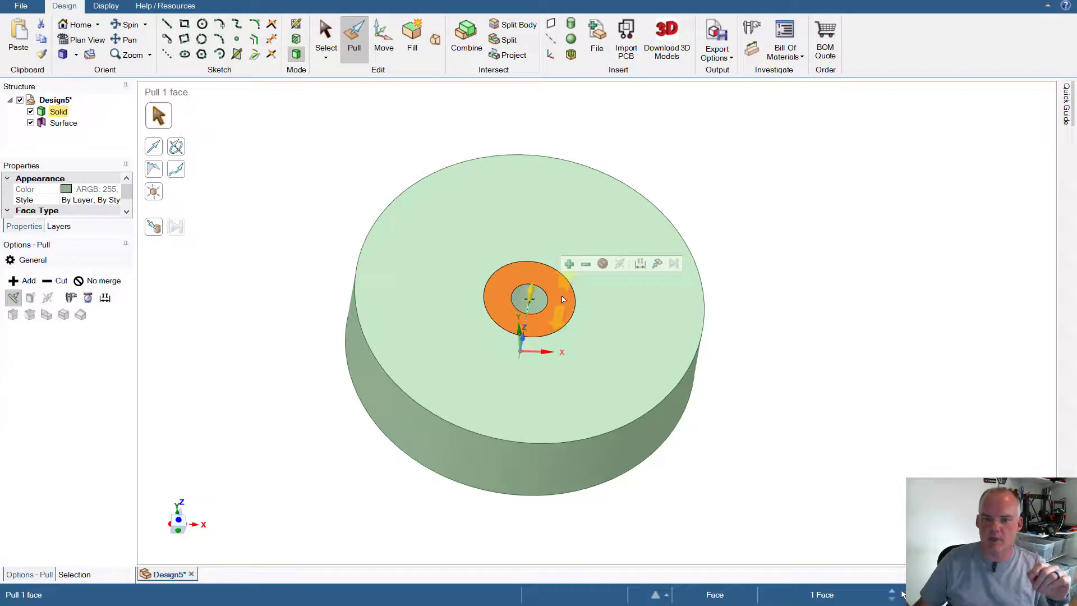
left_click_drag(564, 300, 567, 297)
type("7mm")
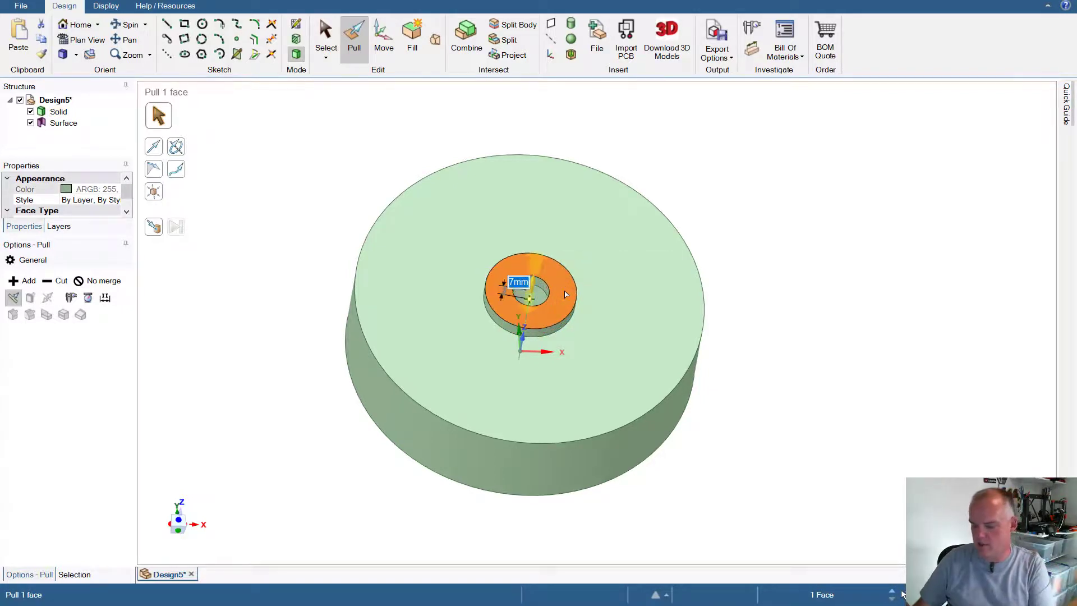
key("Return")
- Delete the leftover surface covering the central hole at the boss
middle_click_drag(777, 176, 767, 201)
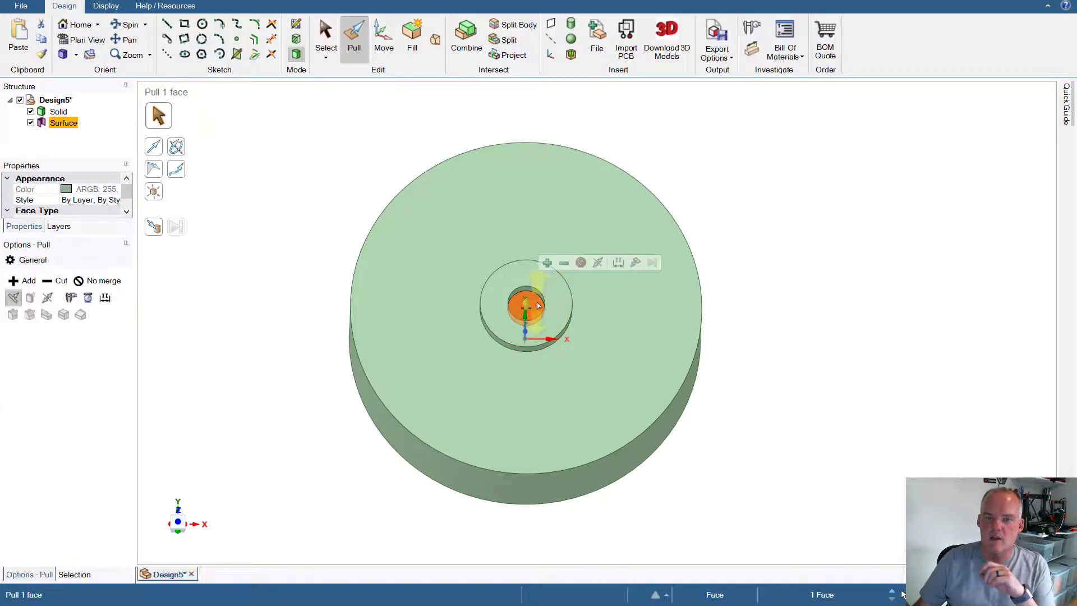
key("Delete")
middle_click_drag(738, 217, 729, 249)
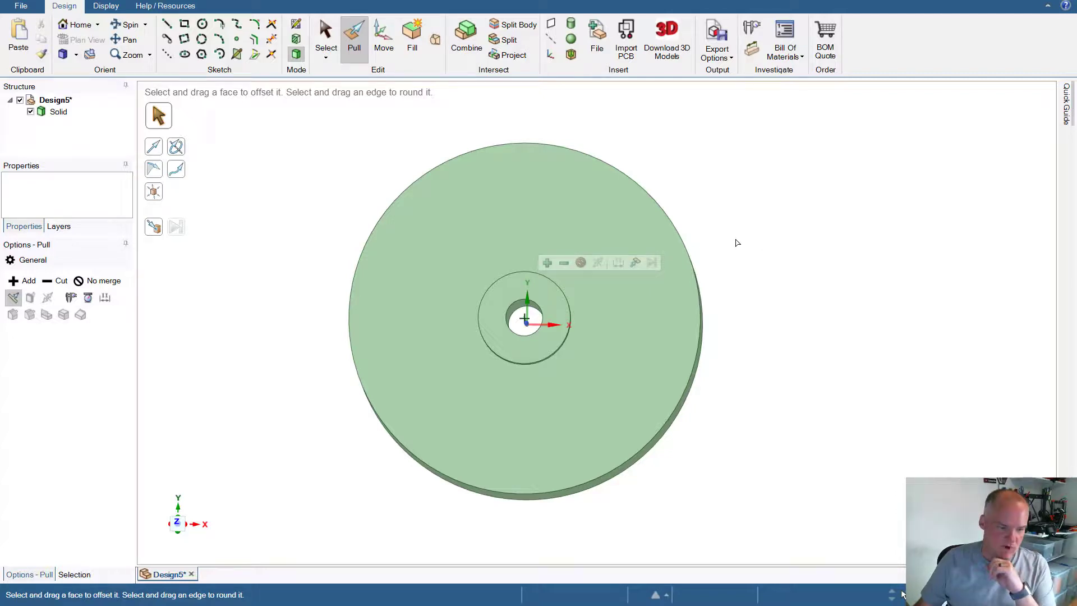
- Sketch a 45 mm diameter circle on the disc's opposite face, centred on the hole
middle_click_drag(737, 242, 444, 274)
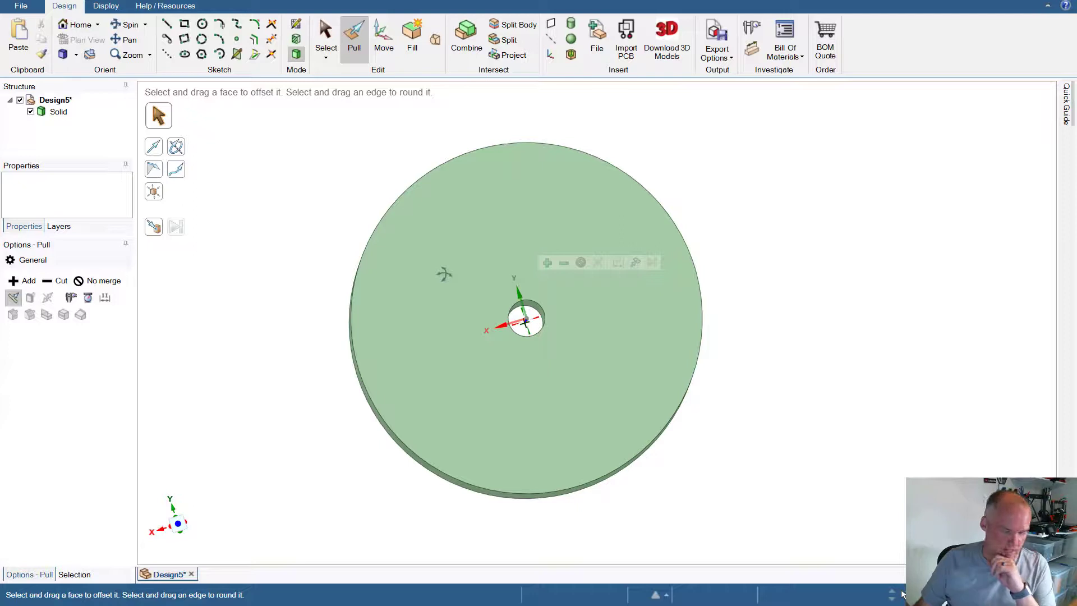
left_click(448, 276)
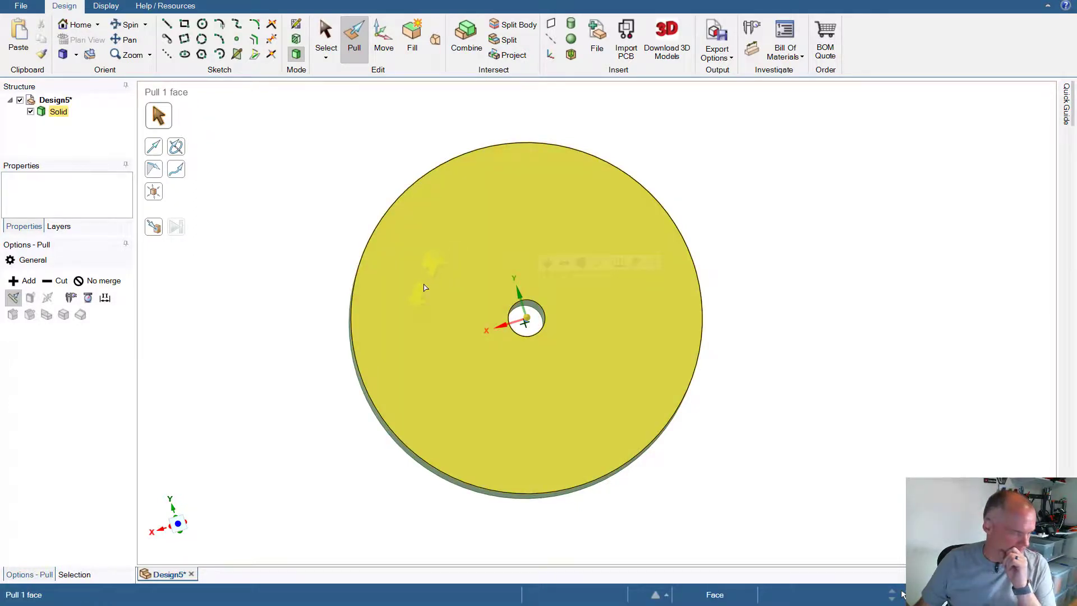
left_click(370, 152)
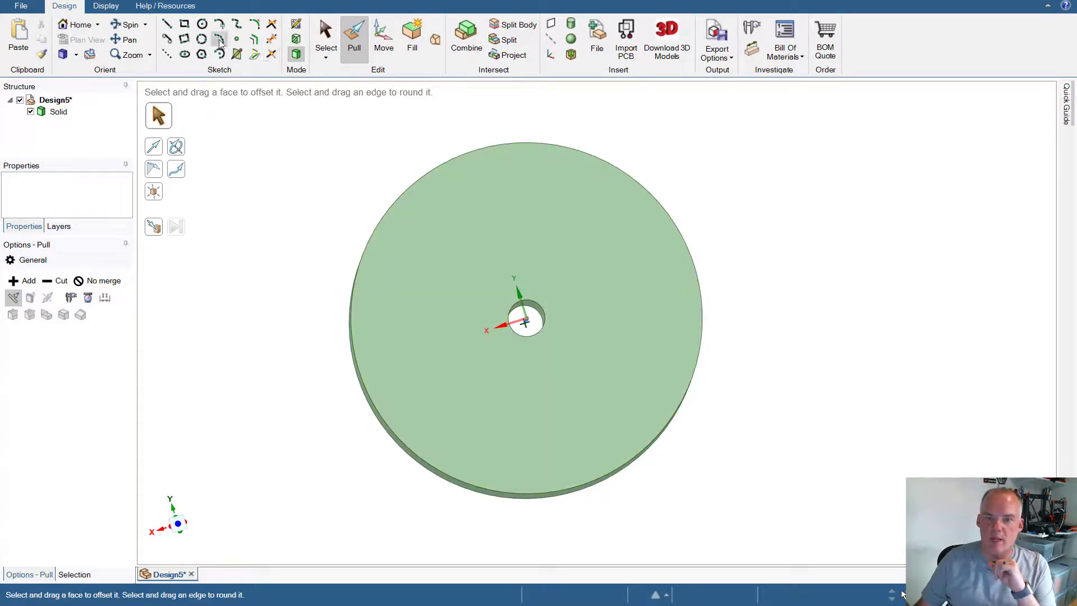
left_click(202, 25)
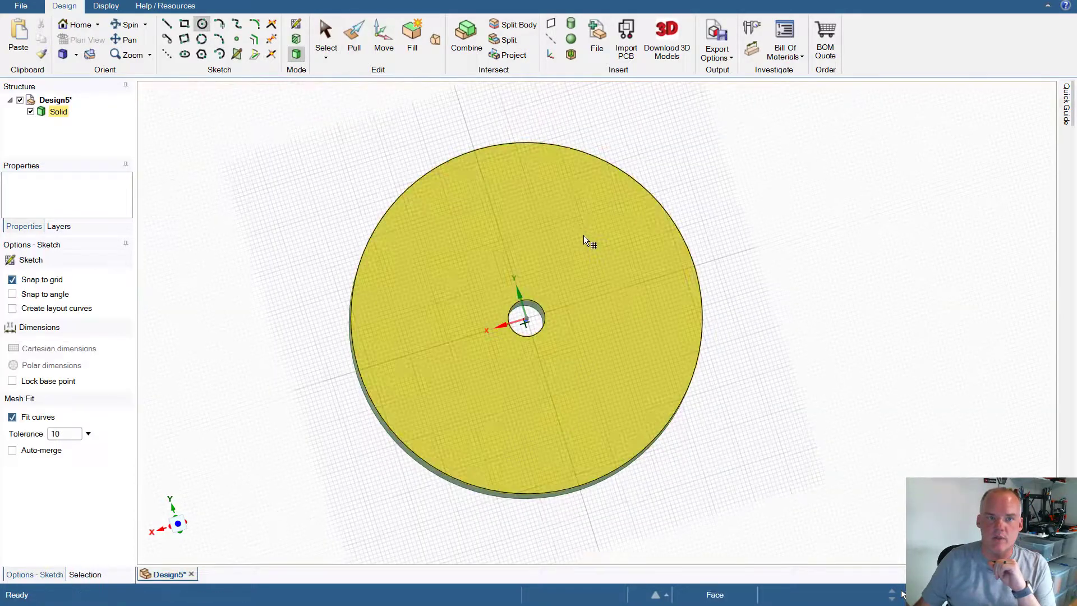
left_click(583, 235)
left_click(528, 322)
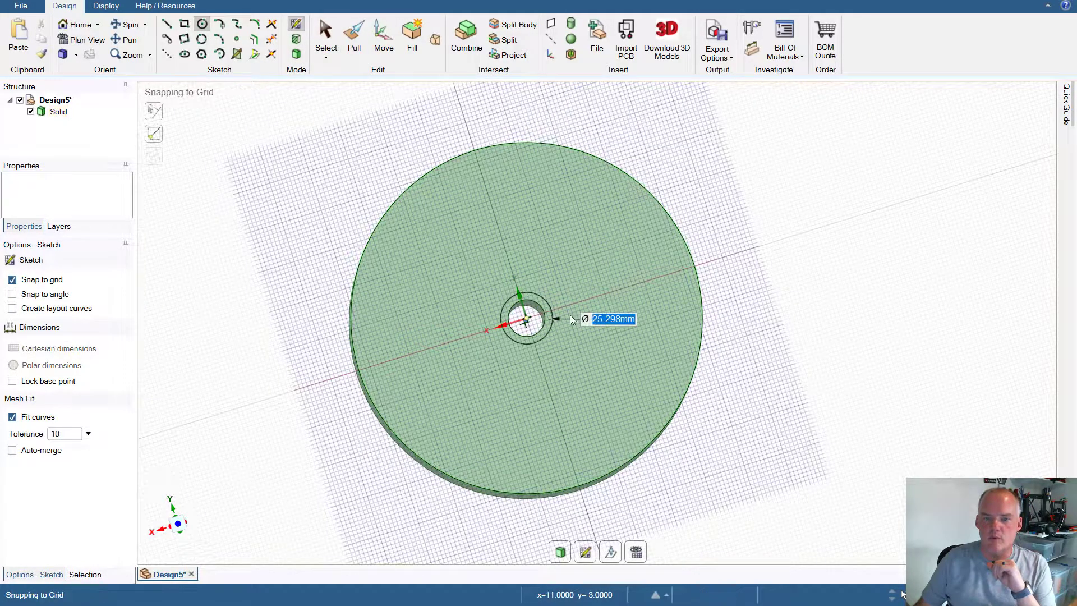
type("45")
key("Return")
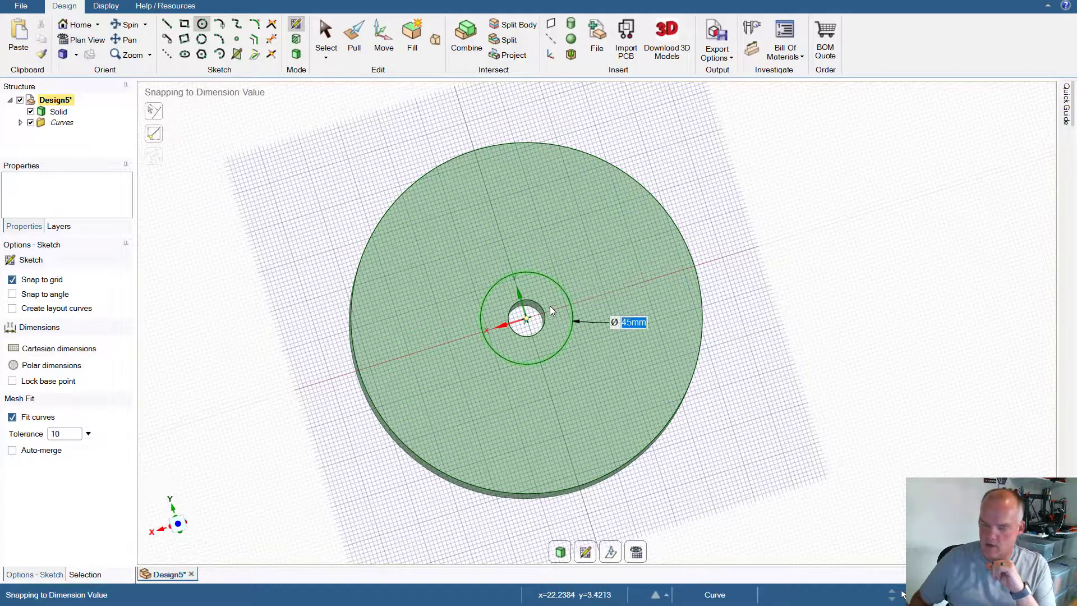
- Pull the ring inside the 45 mm circle 15 mm into the disc to cut a recess, and delete the leftover surface over the hole
left_click(354, 37)
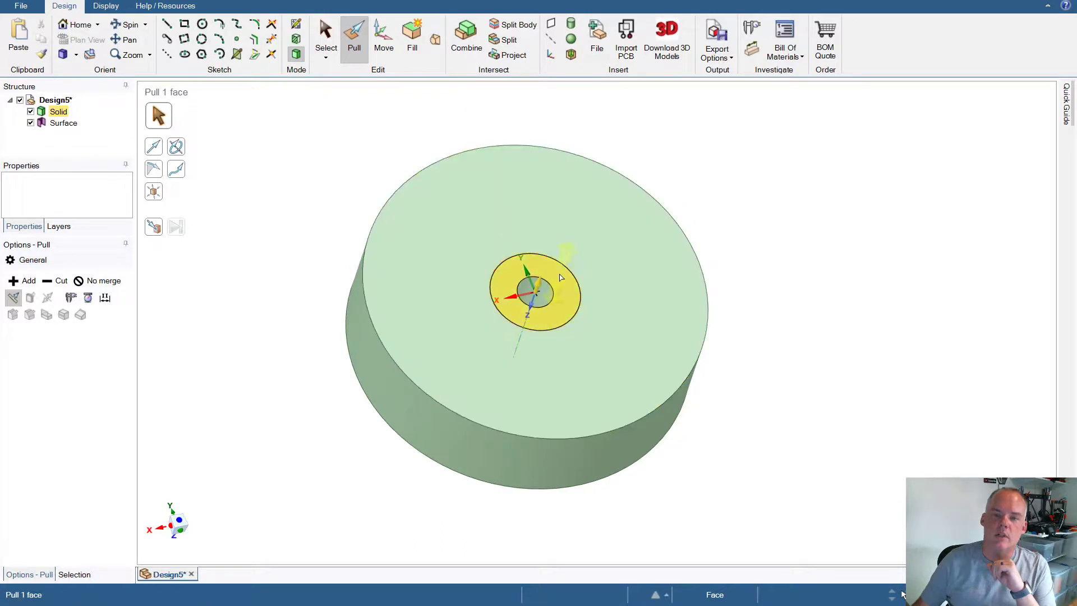
left_click(561, 278)
left_click_drag(561, 278, 559, 285)
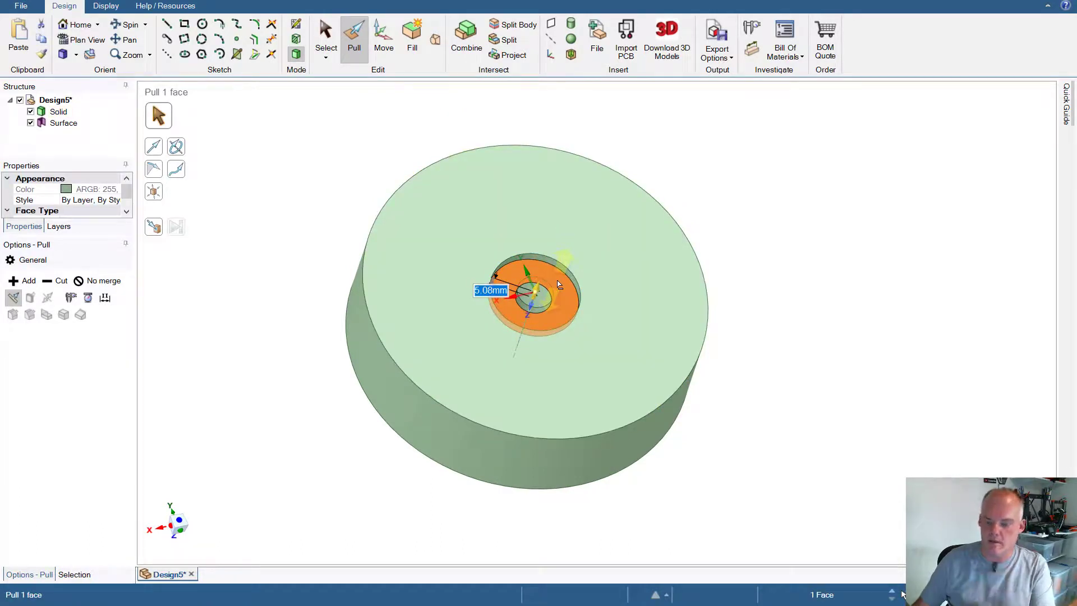
type("15")
key("Return")
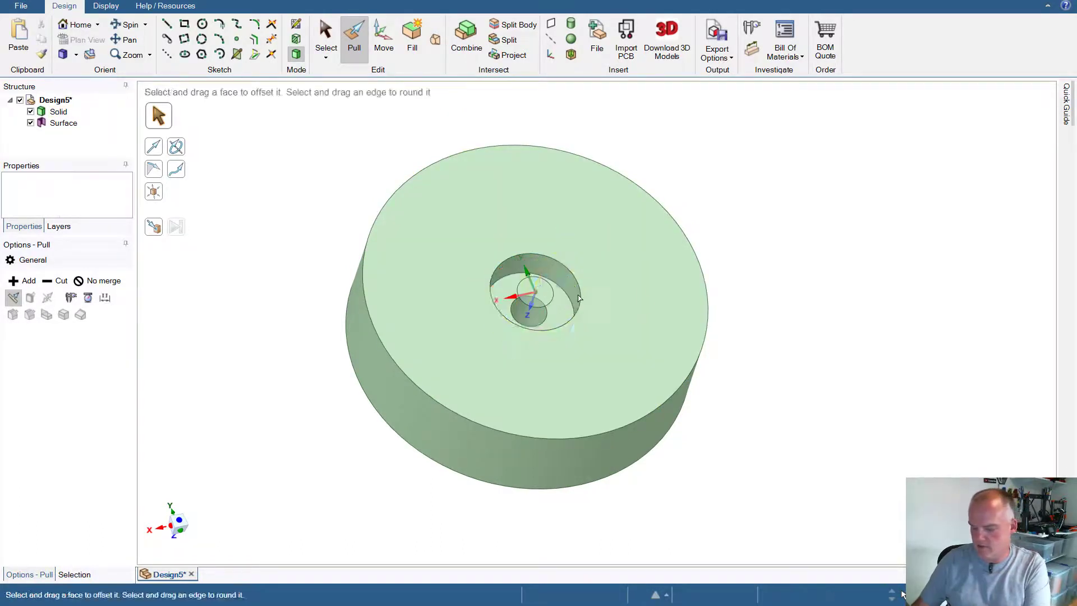
left_click(550, 299)
key("Delete")
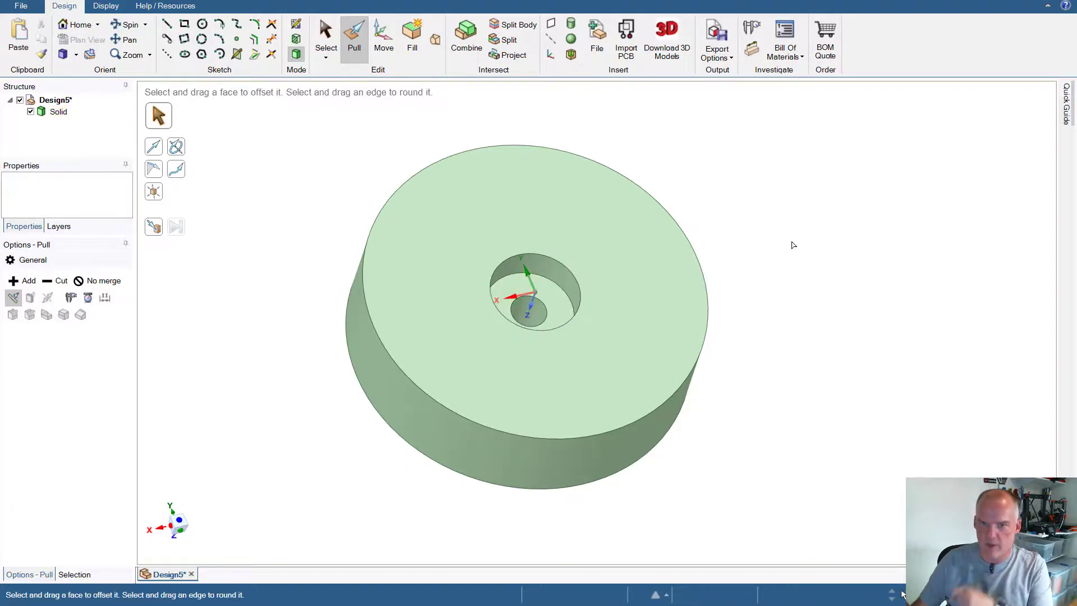
- Inspect the disc's recess and boss from both faces and in side profile
middle_click_drag(791, 243, 575, 208)
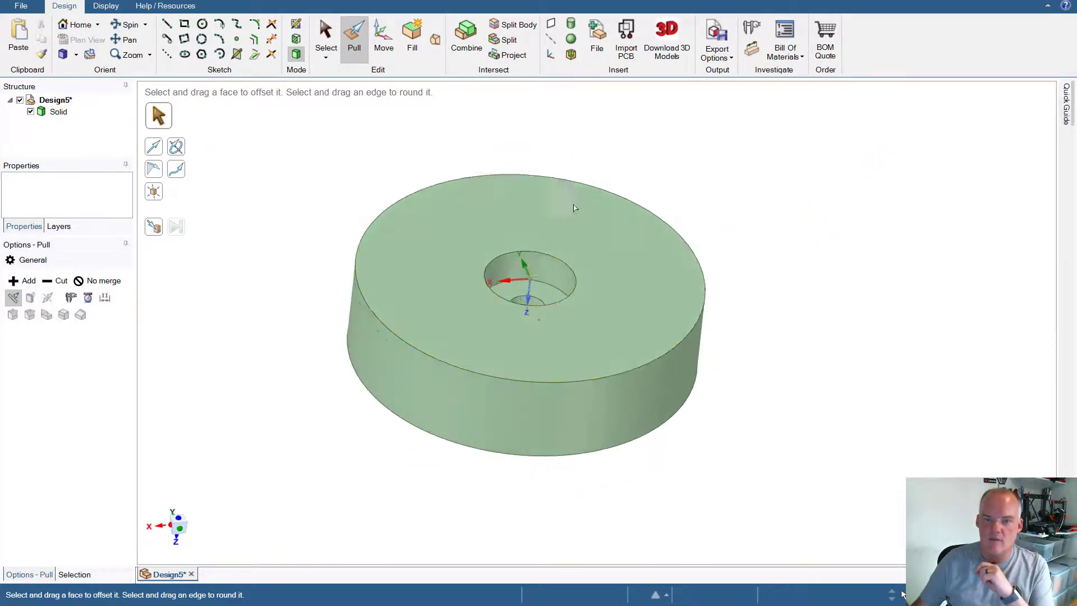
middle_click_drag(291, 209, 457, 151)
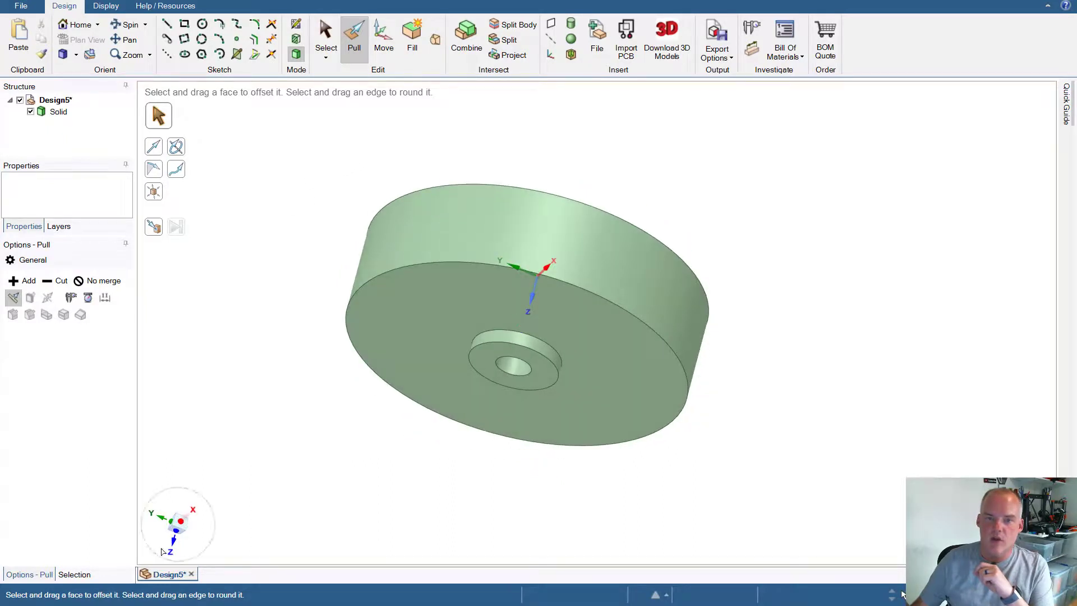
left_click(184, 525)
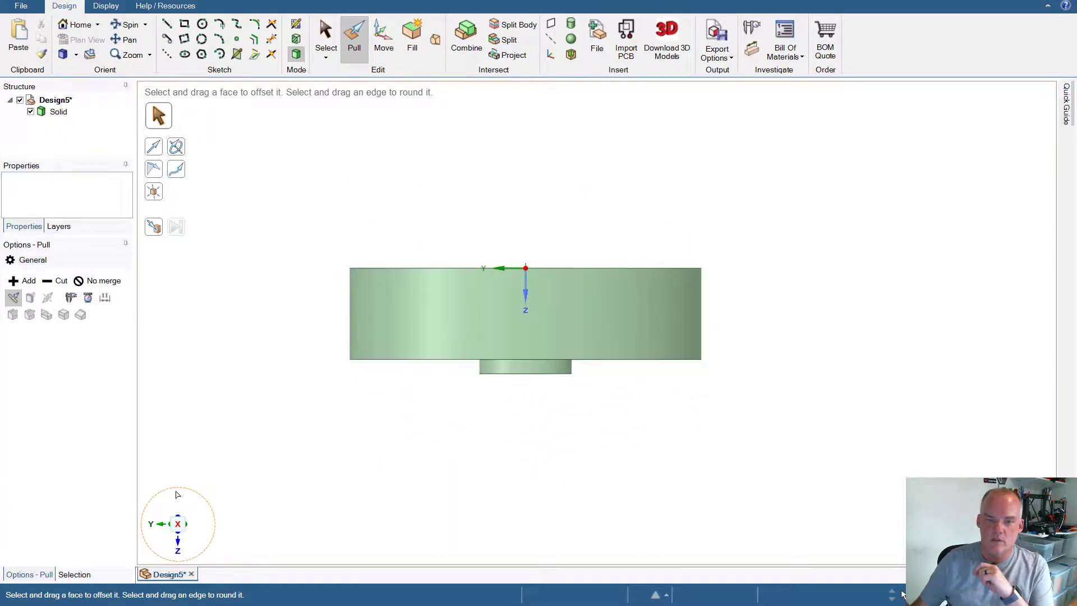
left_click_drag(180, 491, 203, 527)
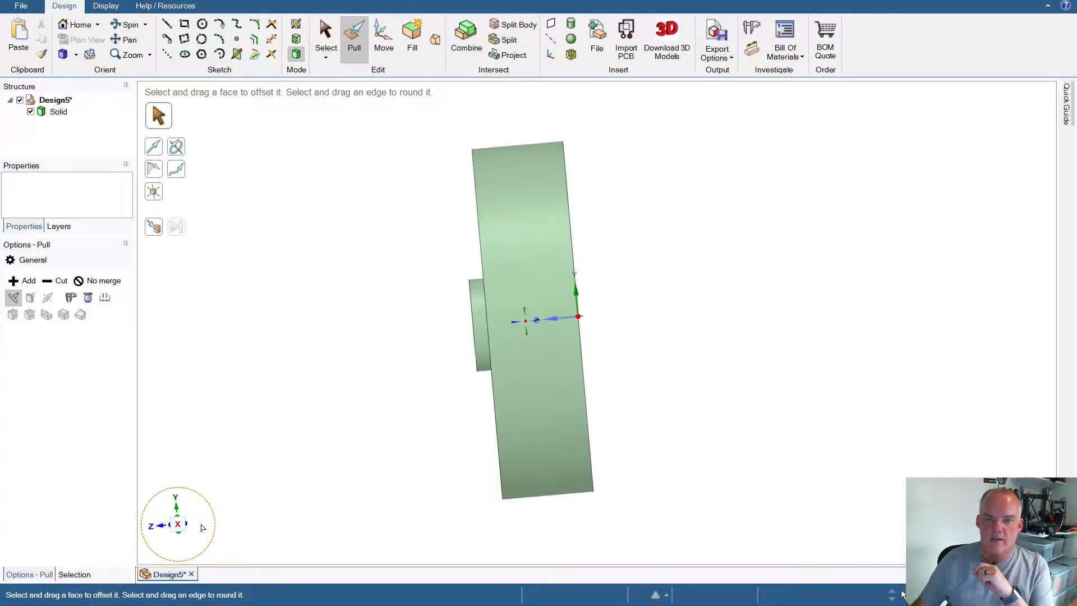
left_click(203, 527)
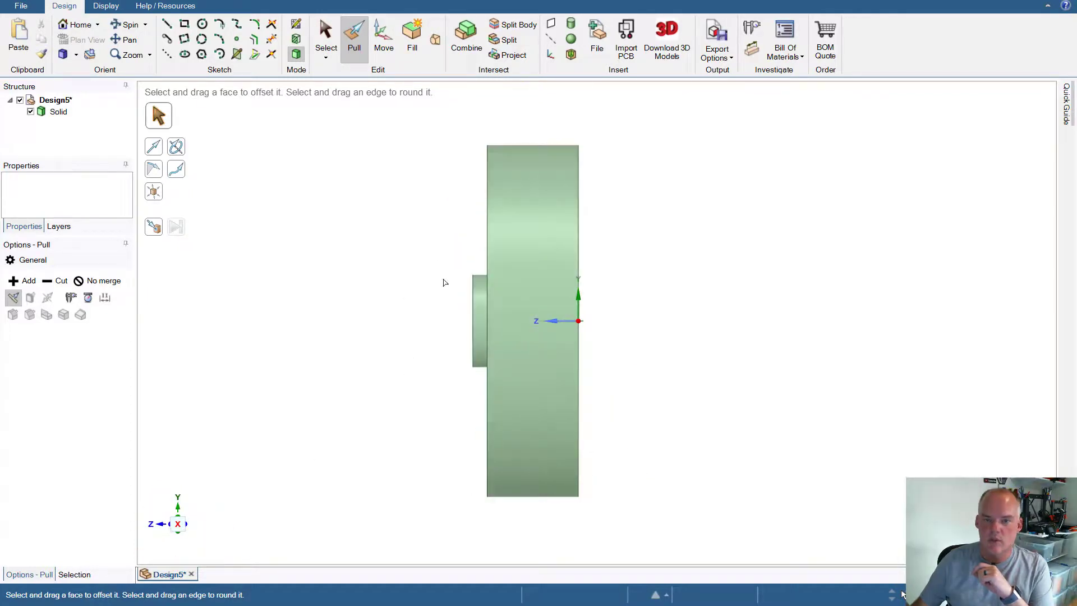
middle_click_drag(661, 308, 559, 320)
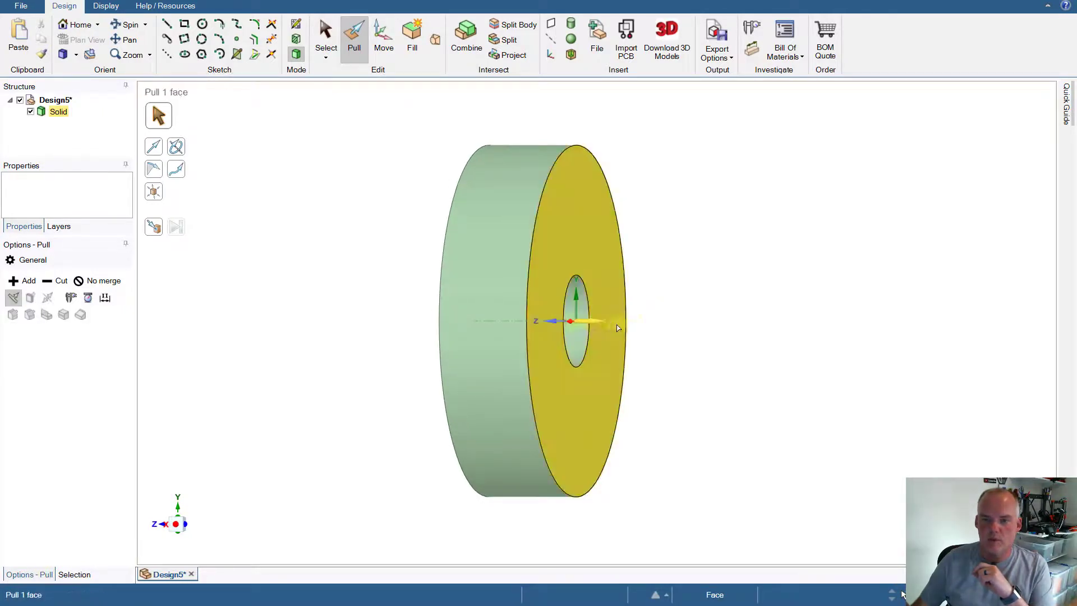
- Examine the boss, the recess and the central hole's wall from both faces of the disc
middle_click_drag(671, 337, 539, 339)
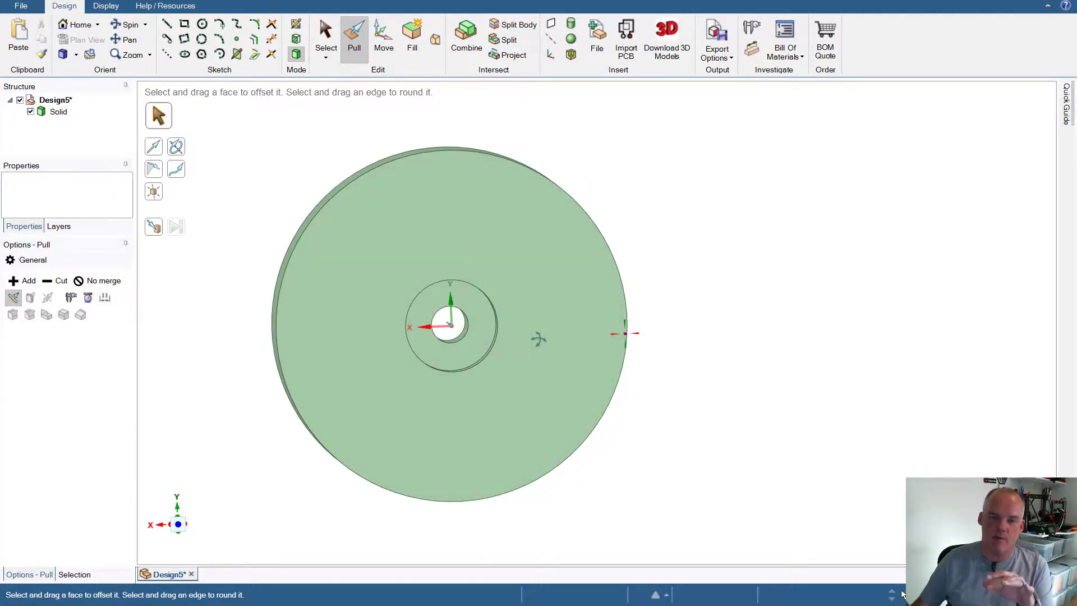
left_click(410, 313)
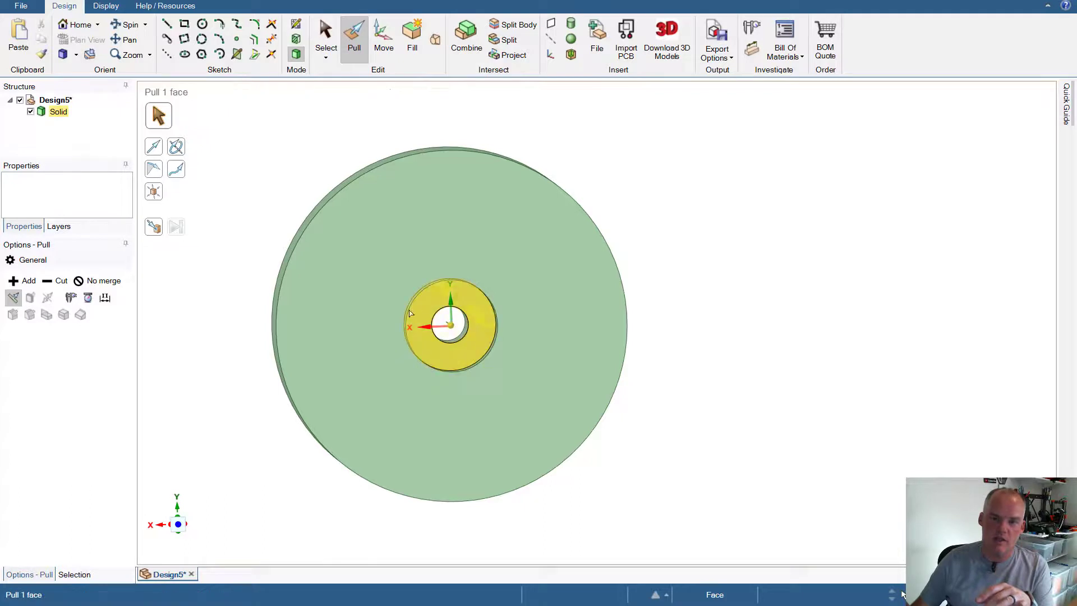
left_click(453, 310)
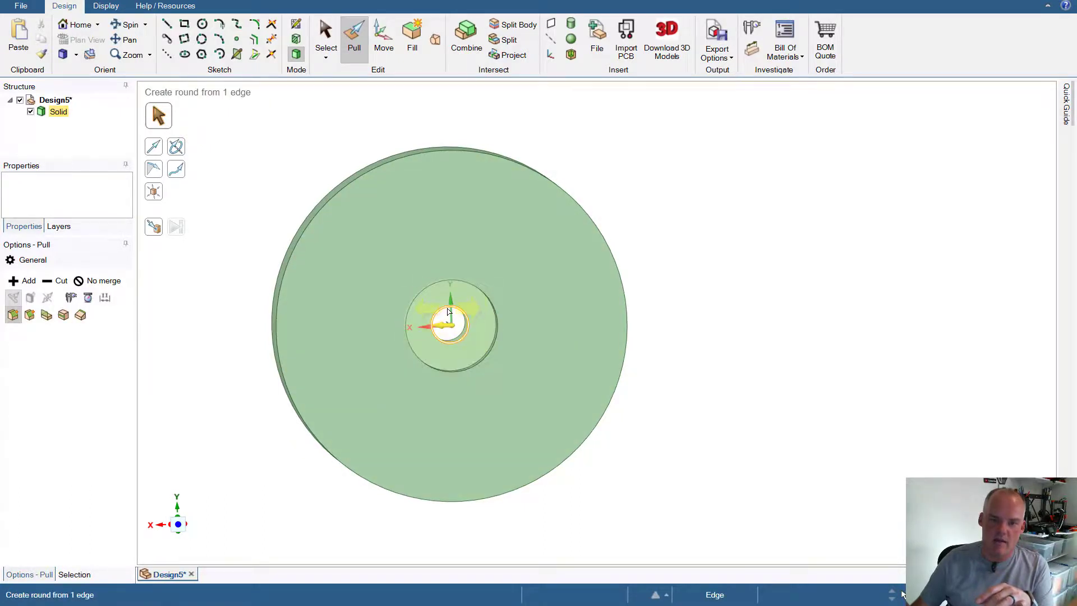
left_click(415, 343)
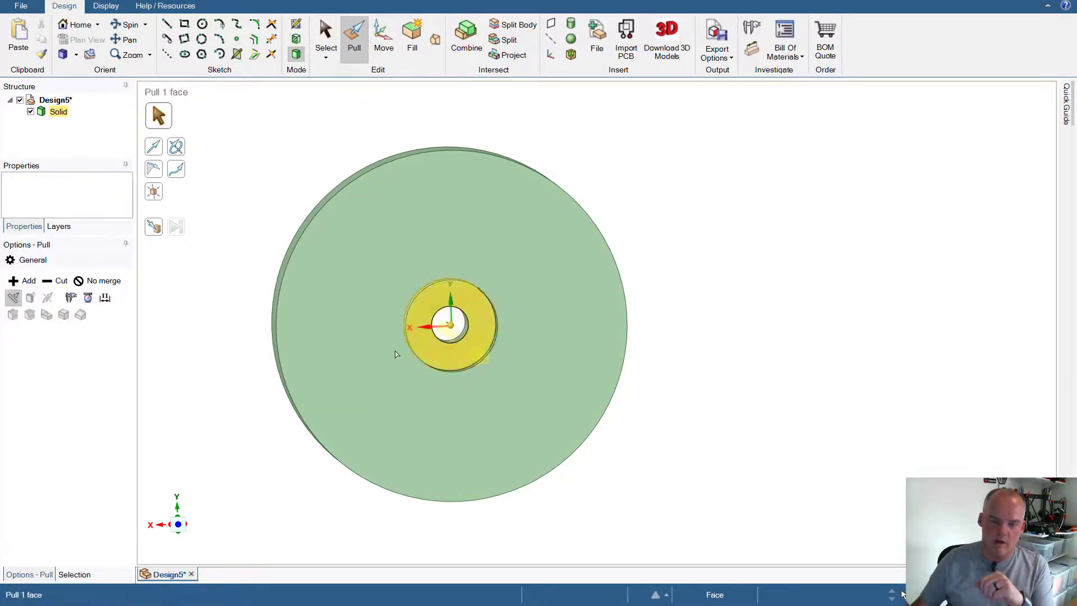
left_click(228, 362)
middle_click_drag(229, 363, 404, 326)
left_click(430, 314)
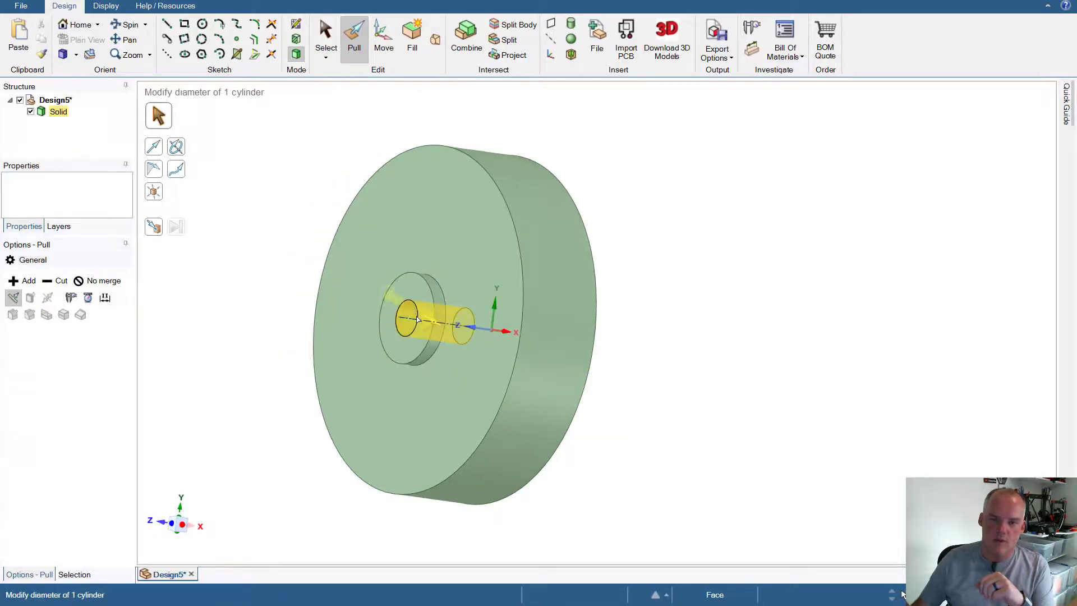
left_click(434, 315)
left_click(431, 316)
left_click(671, 330)
- Sketch a 29.5 mm diameter circle on the recess floor, centred on the through hole
middle_click_drag(671, 329, 756, 343)
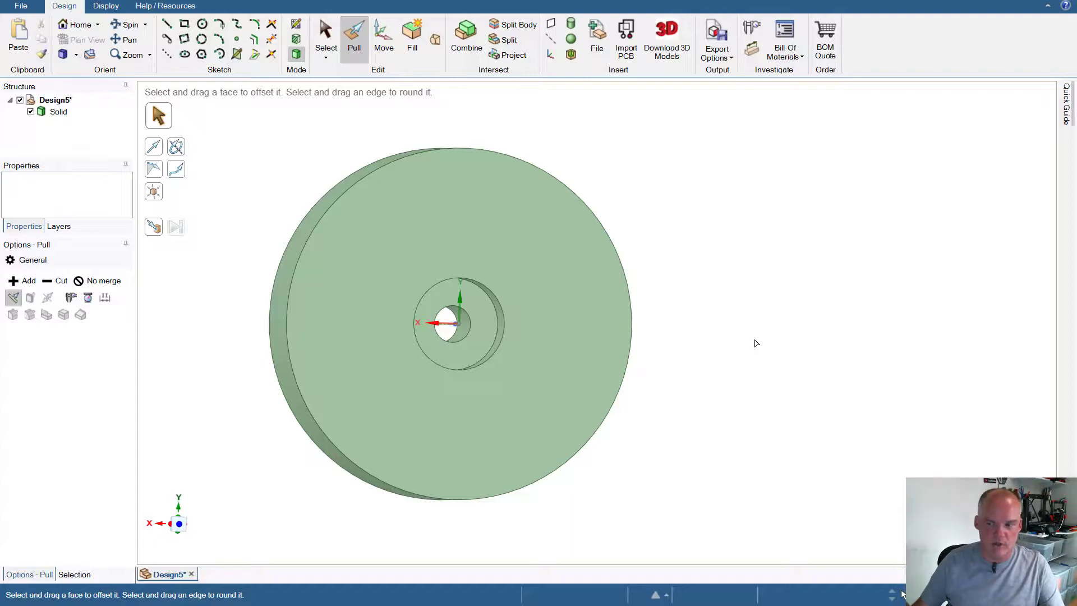
left_click(202, 24)
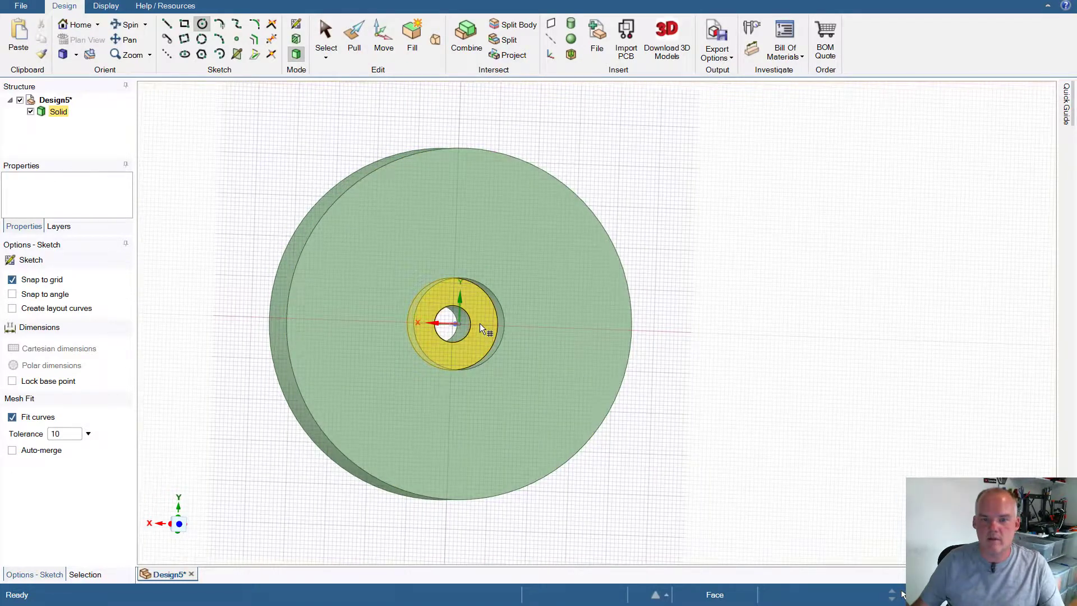
left_click(480, 323)
left_click(453, 323)
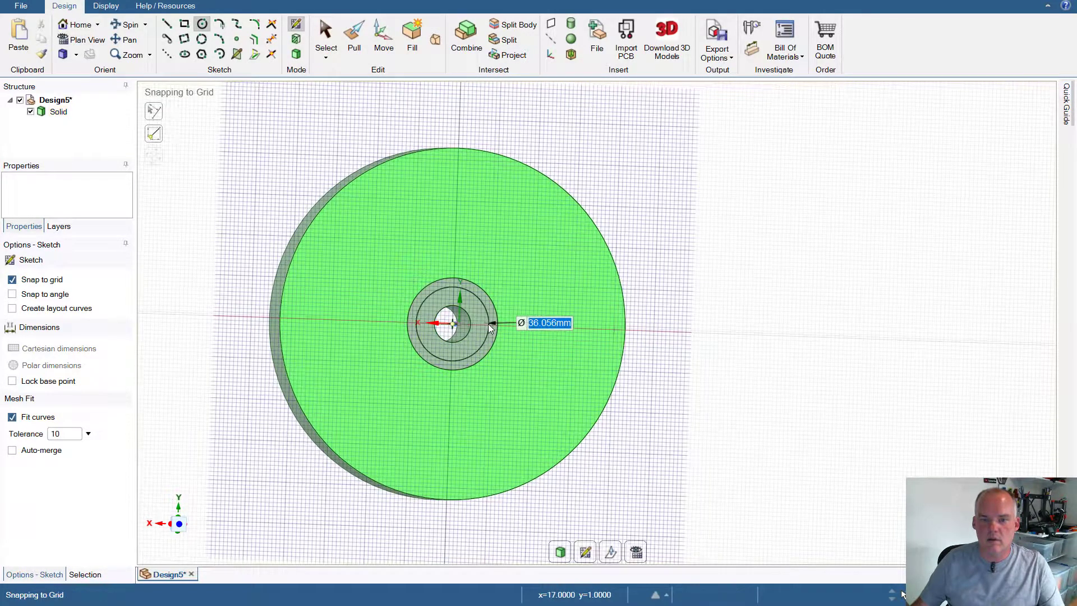
type("29.5")
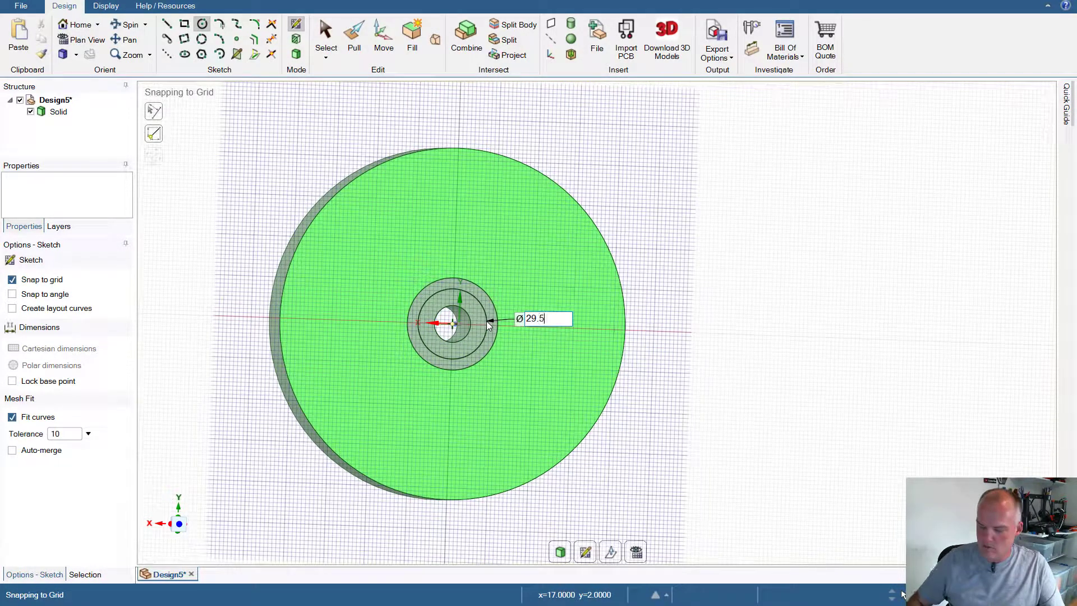
key("Return")
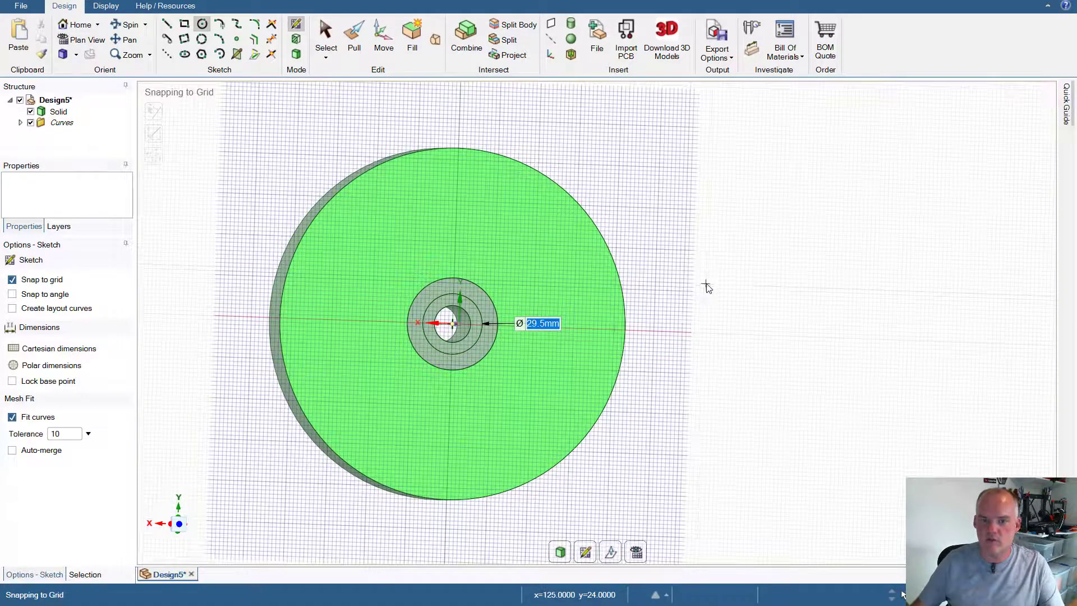
- Pull the ring inside the 29.5 mm circle into the disc to cut a counterbore, and delete the leftover surface over the hole
middle_click_drag(704, 284, 682, 220)
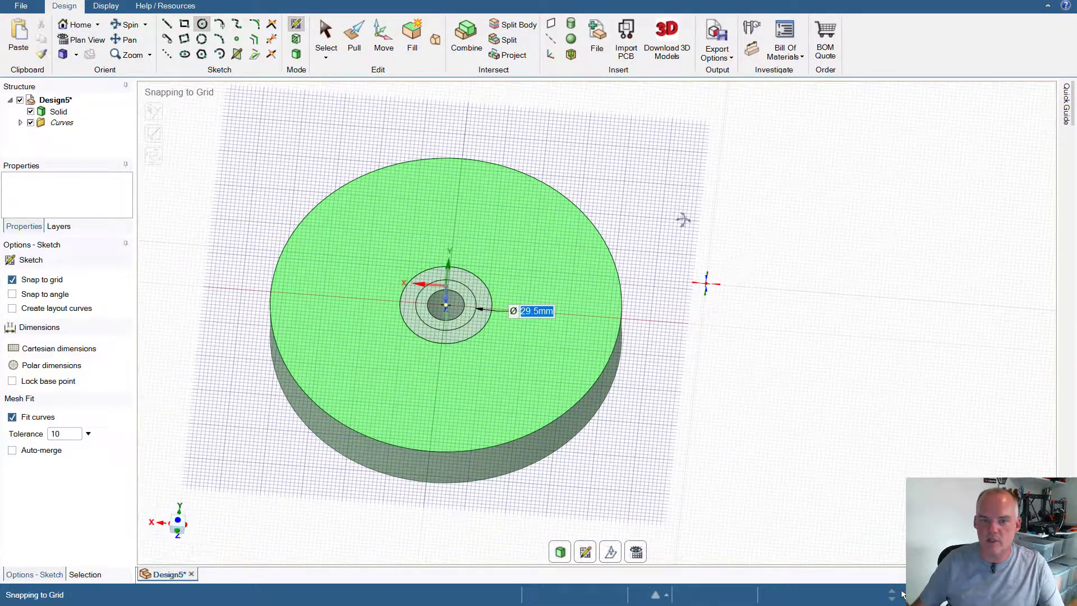
key("p")
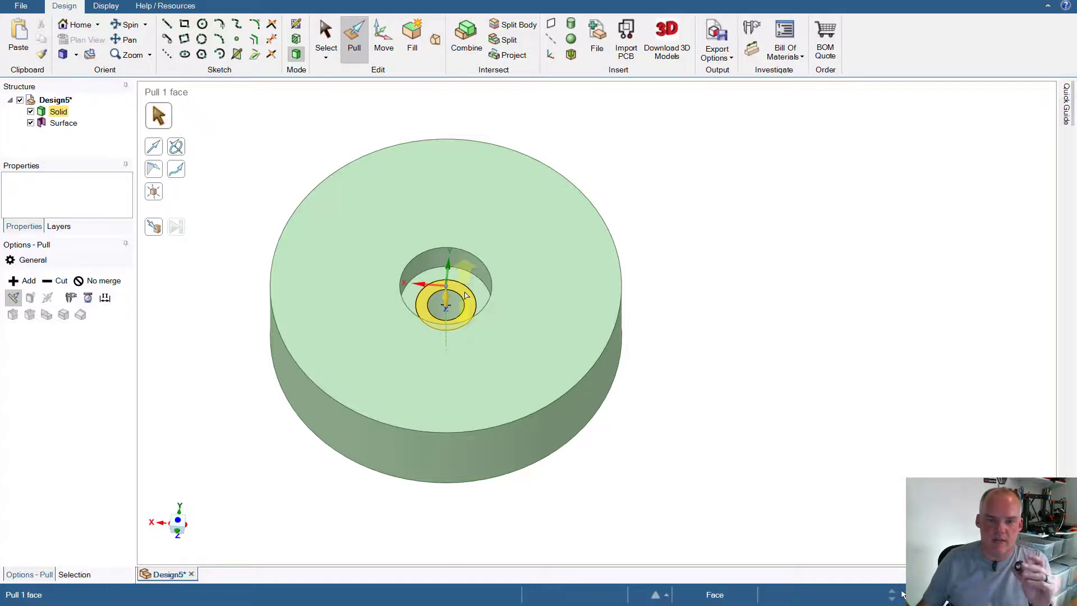
scroll(463, 291, "up", 2)
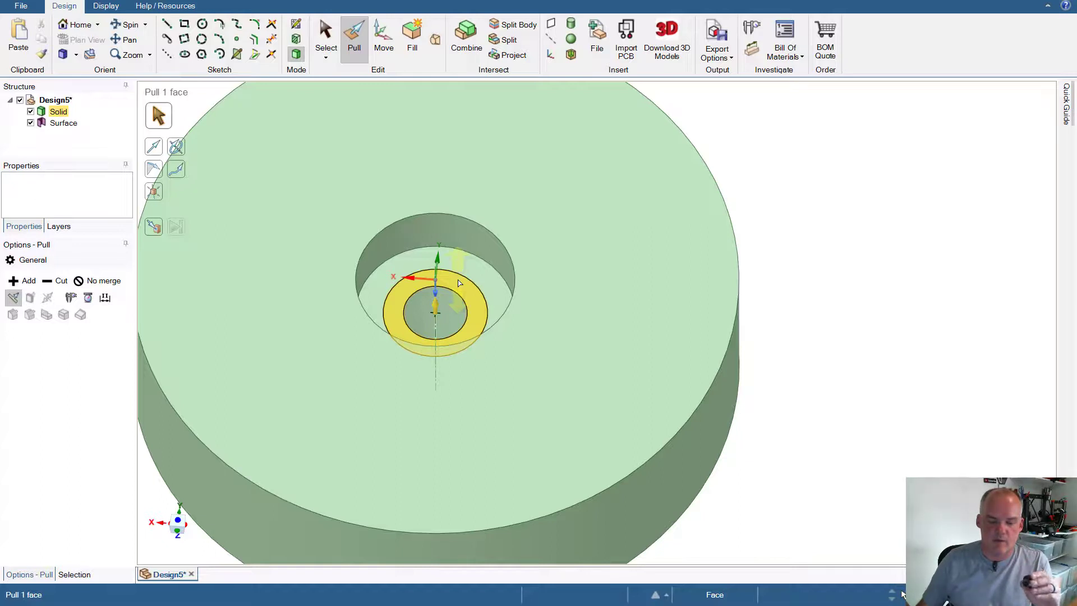
left_click_drag(458, 283, 460, 293)
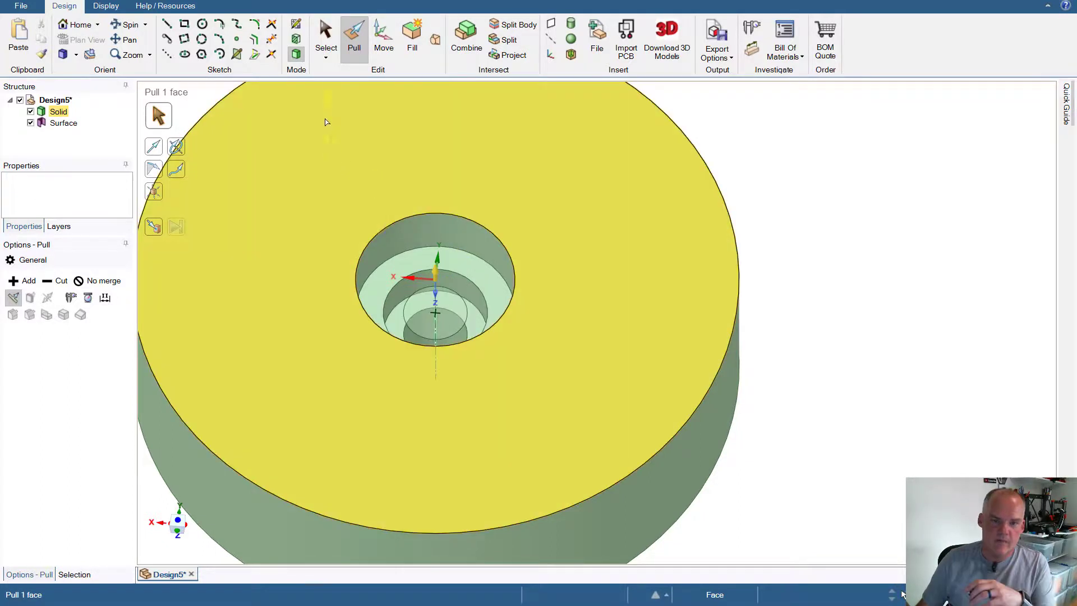
left_click(454, 302)
key("Delete")
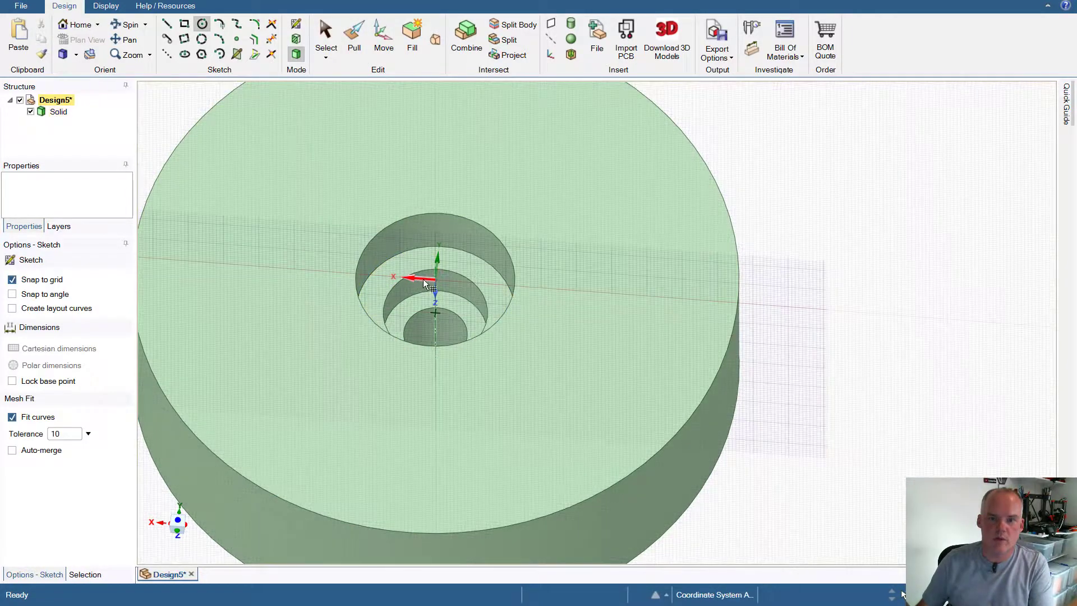
- Sketch a 33 mm diameter circle on the recess floor, concentric with the counterbore
left_click(463, 264)
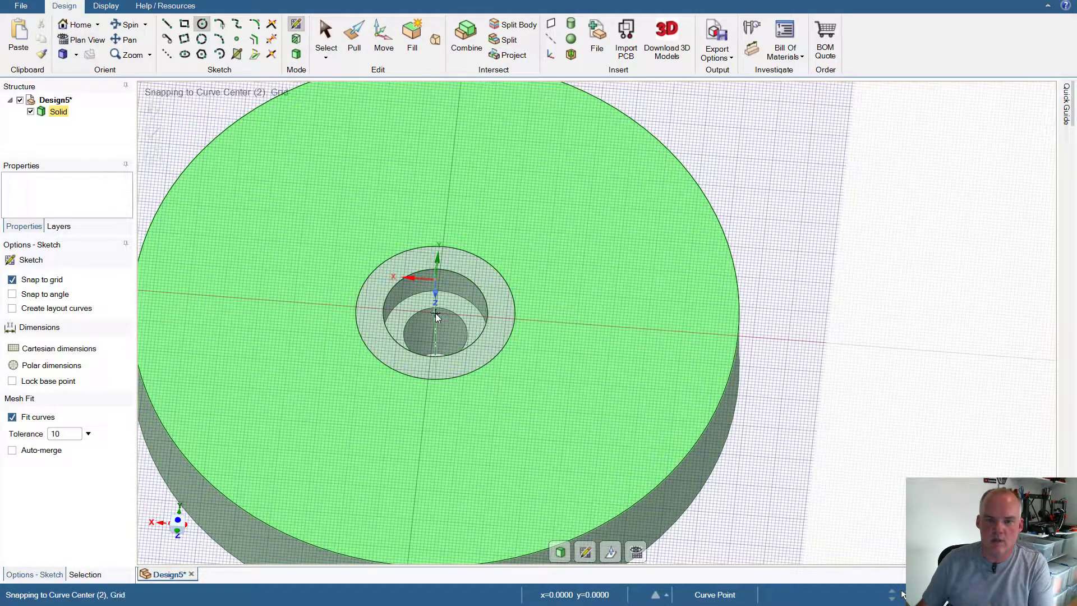
left_click(435, 312)
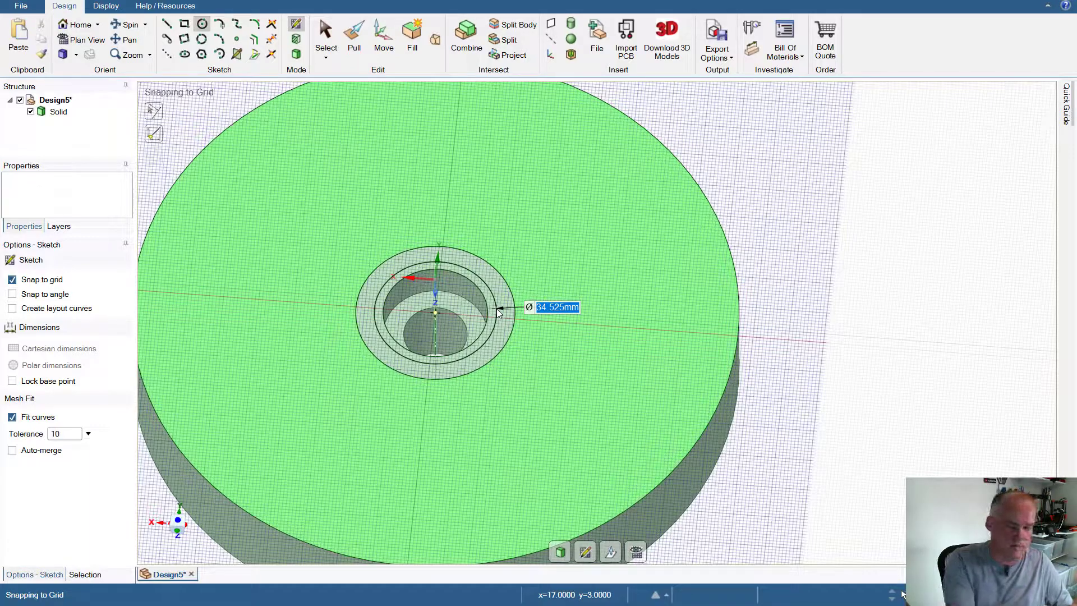
type("33")
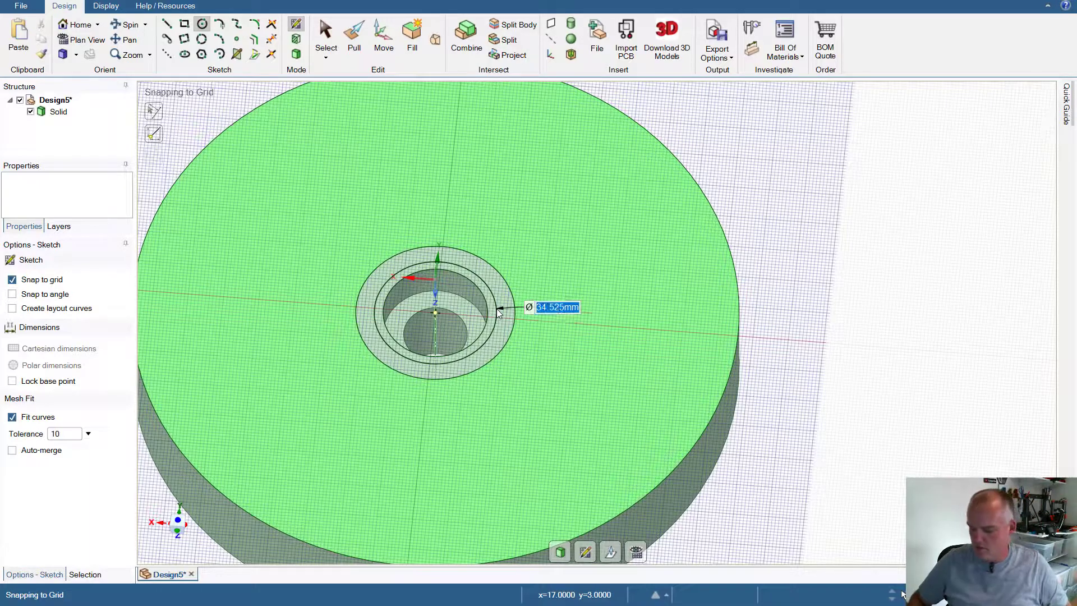
key("Return")
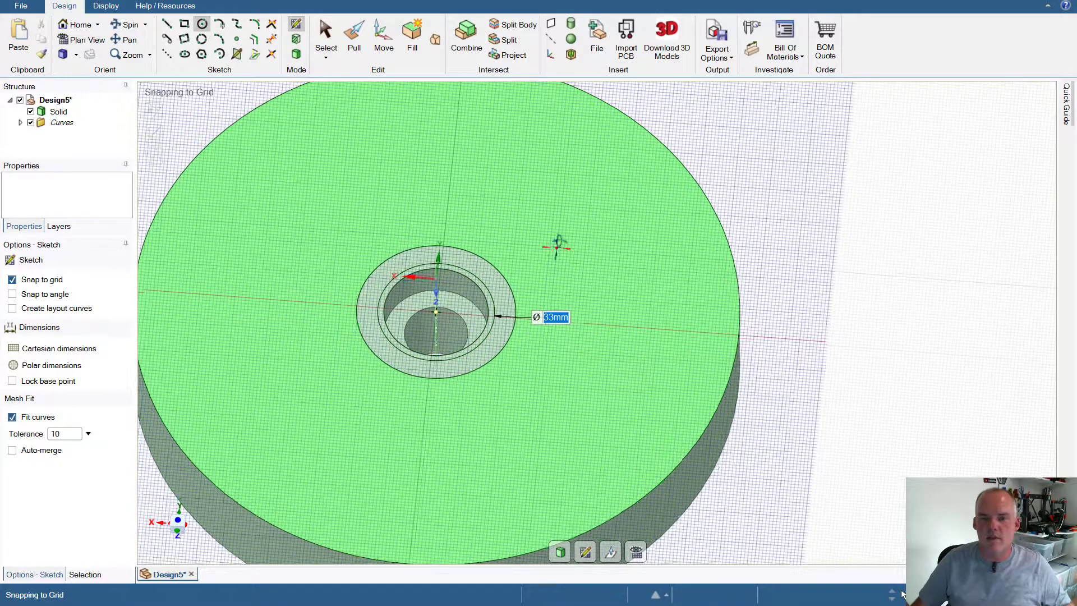
- Pull the narrow ring between the counterbore and the 33 mm circle 4 mm into the disc, and delete the leftover surface over the counterbore
middle_click_drag(557, 241, 563, 210)
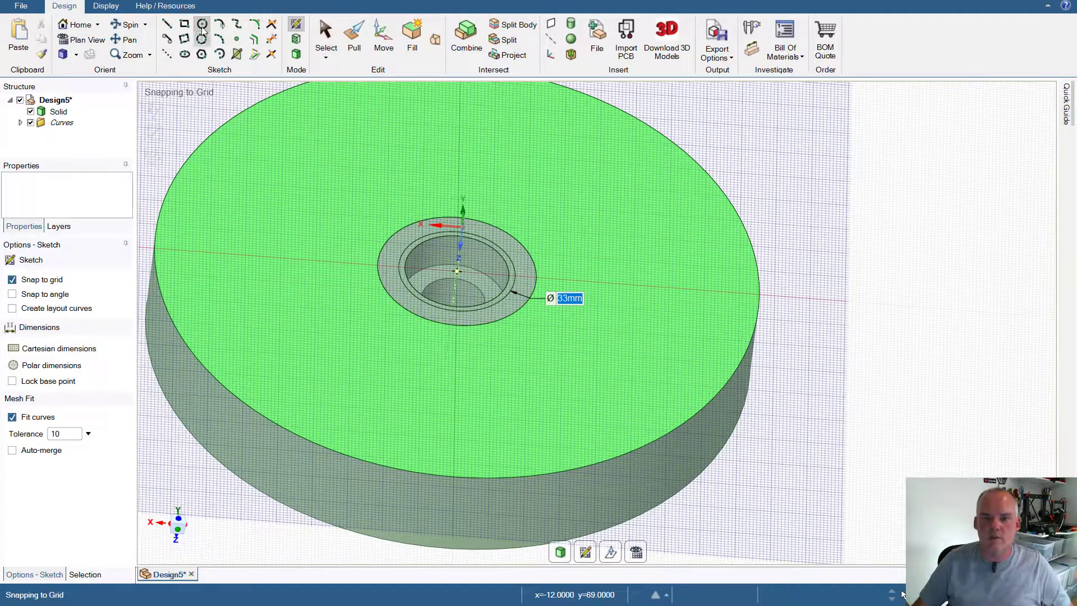
left_click(355, 37)
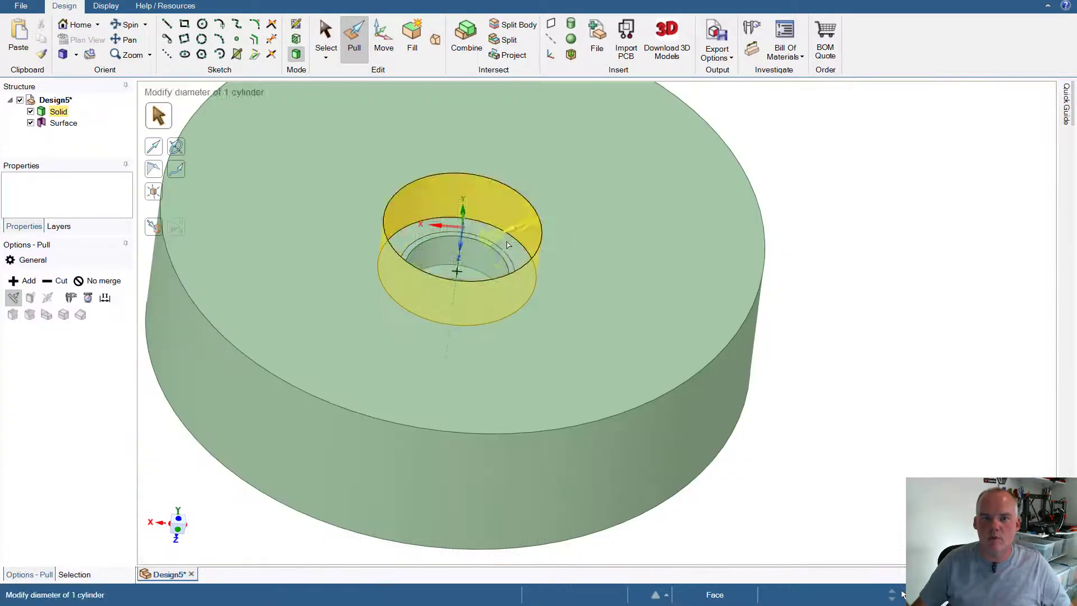
left_click(508, 261)
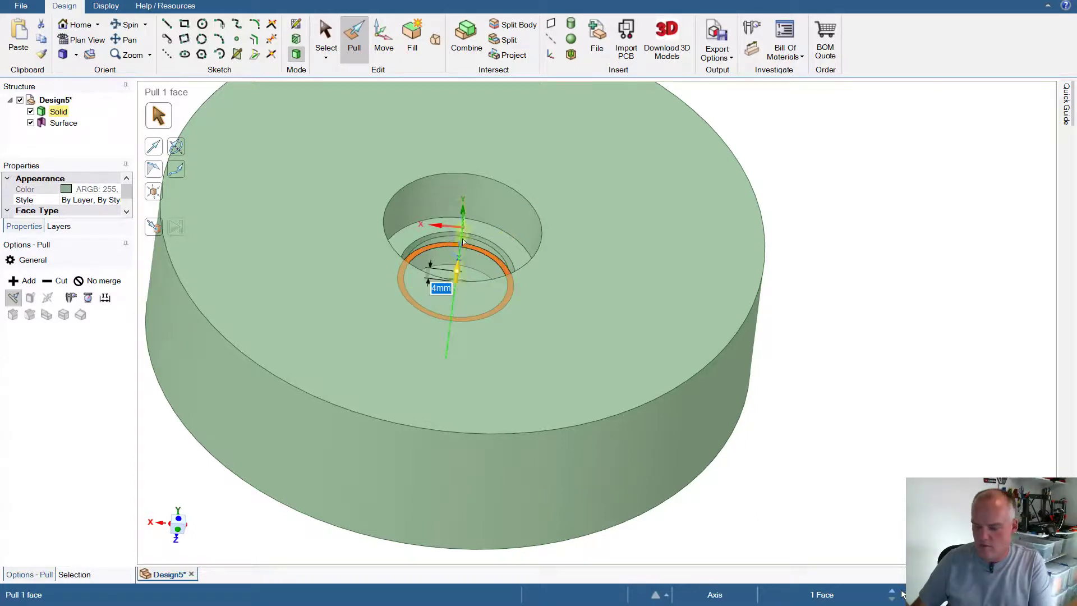
left_click(477, 265)
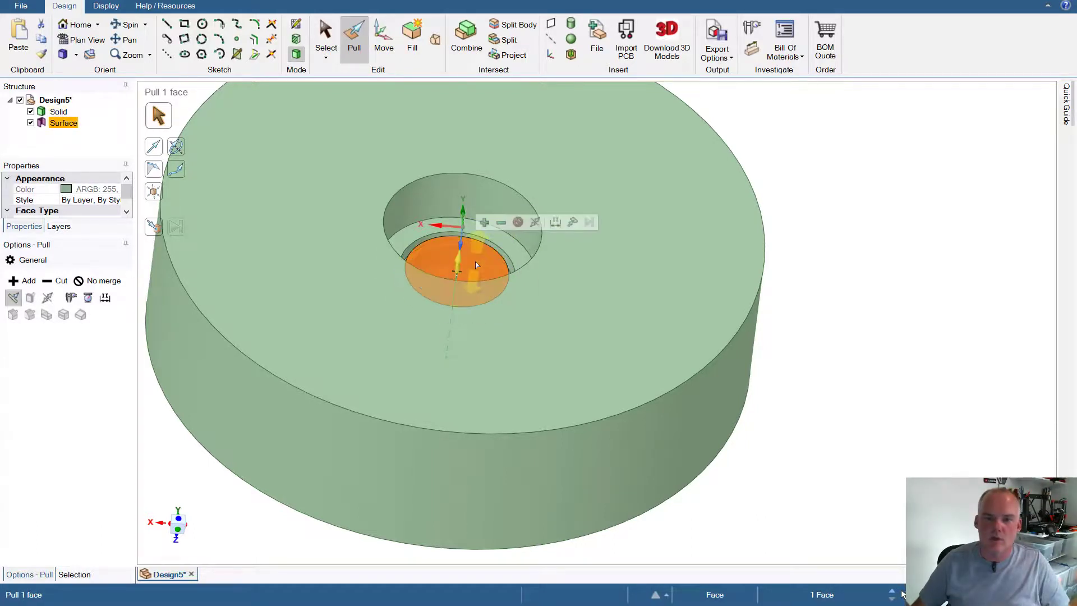
key("Delete")
- Examine the stepped counterbore and its floor inside the recess from several angles
middle_click_drag(908, 145, 908, 213)
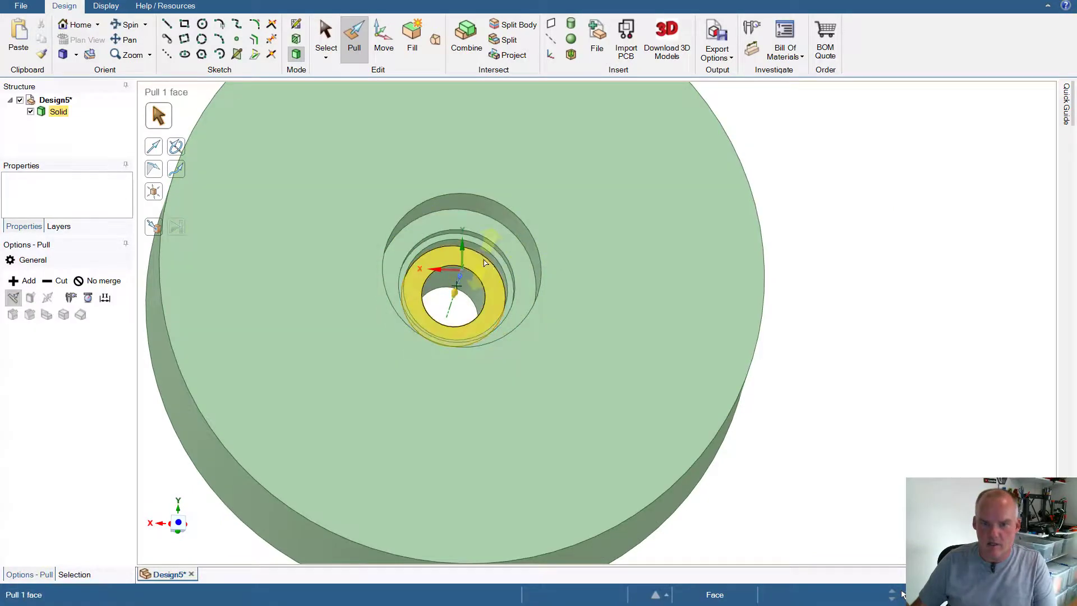
middle_click_drag(810, 233, 853, 237)
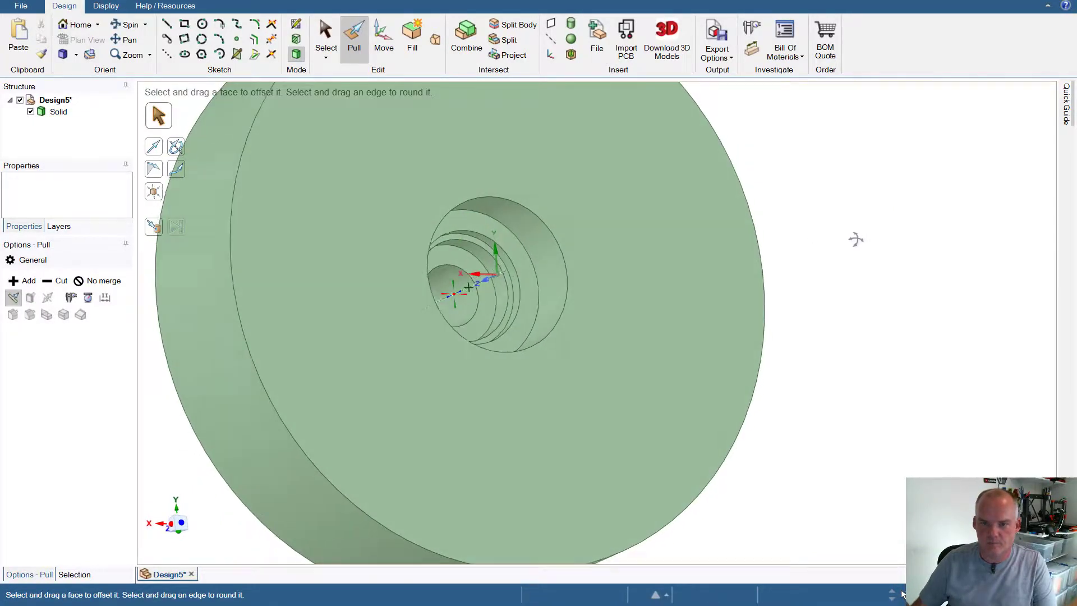
left_click(485, 297)
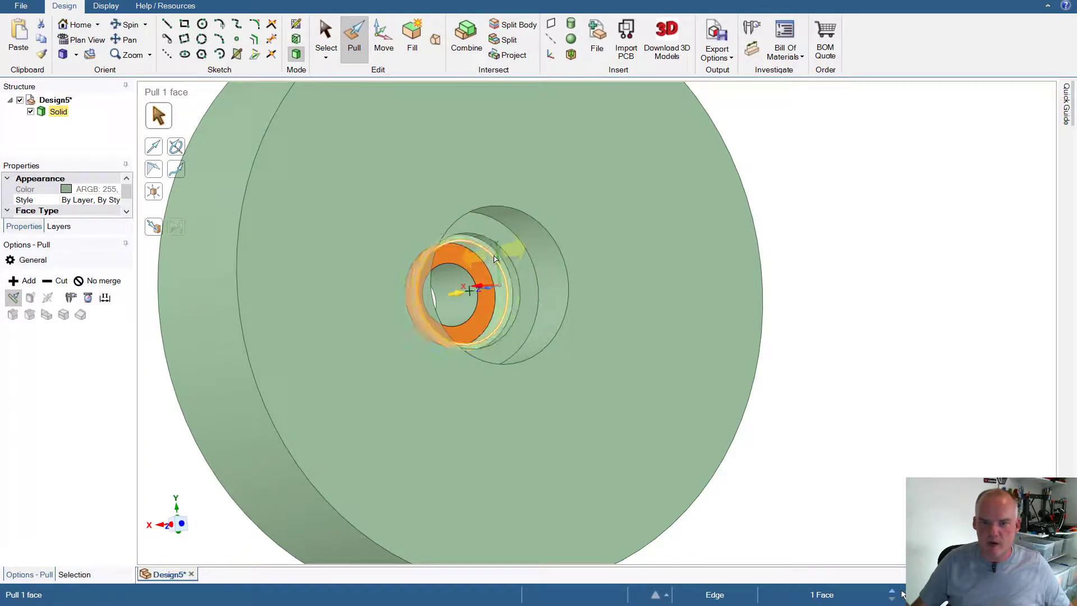
key("v")
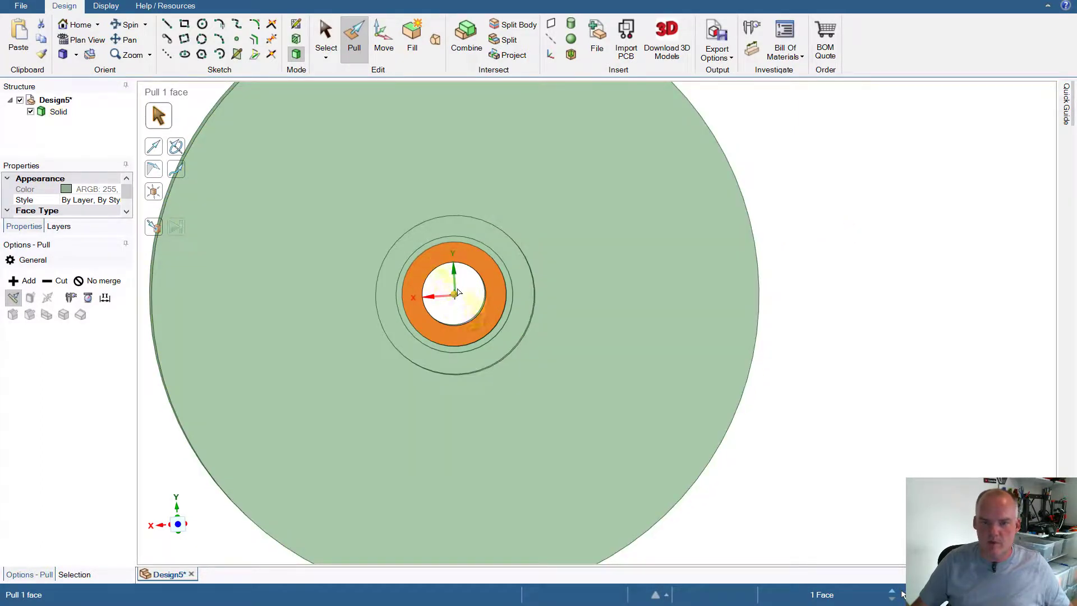
middle_click_drag(459, 287, 533, 303)
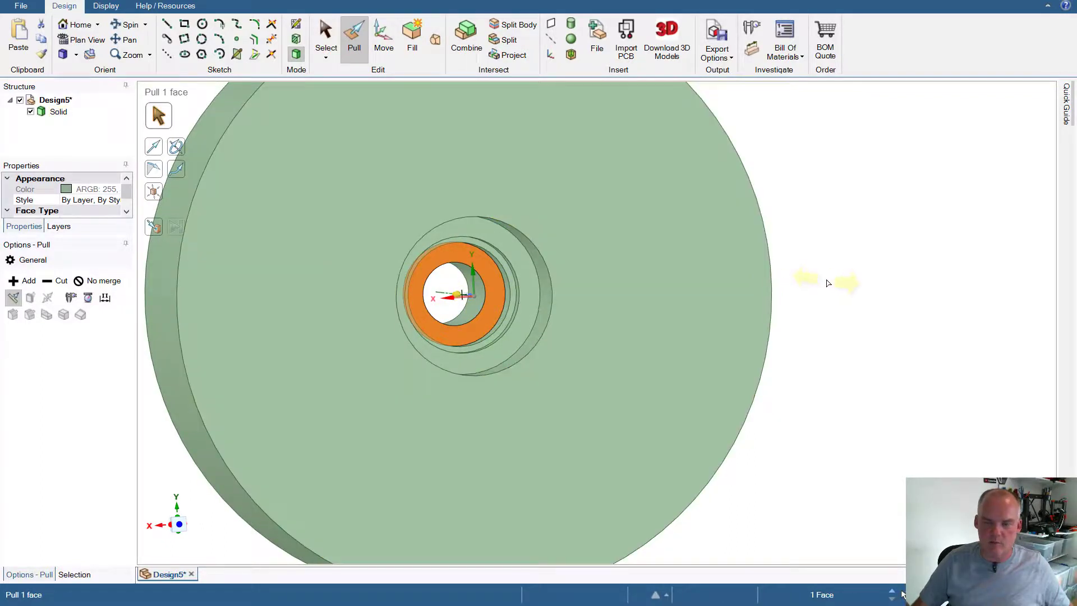
middle_click_drag(825, 281, 595, 288)
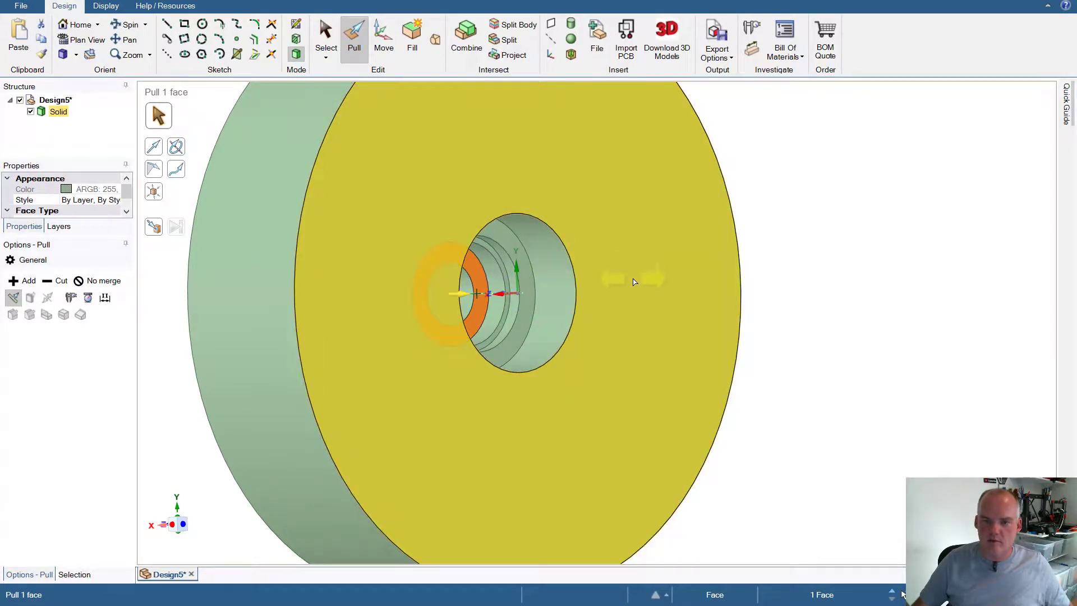
- Sketch two circles of 29.5 mm and 33 mm diameter on the boss's end face, concentric with the through hole
mouse_move(634, 282)
middle_mouse_down()
mouse_move(643, 287)
mouse_move(625, 284)
mouse_move(721, 288)
mouse_move(599, 289)
mouse_move(800, 285)
mouse_move(527, 322)
mouse_move(573, 329)
mouse_move(317, 348)
mouse_move(359, 352)
mouse_move(361, 315)
middle_mouse_up()
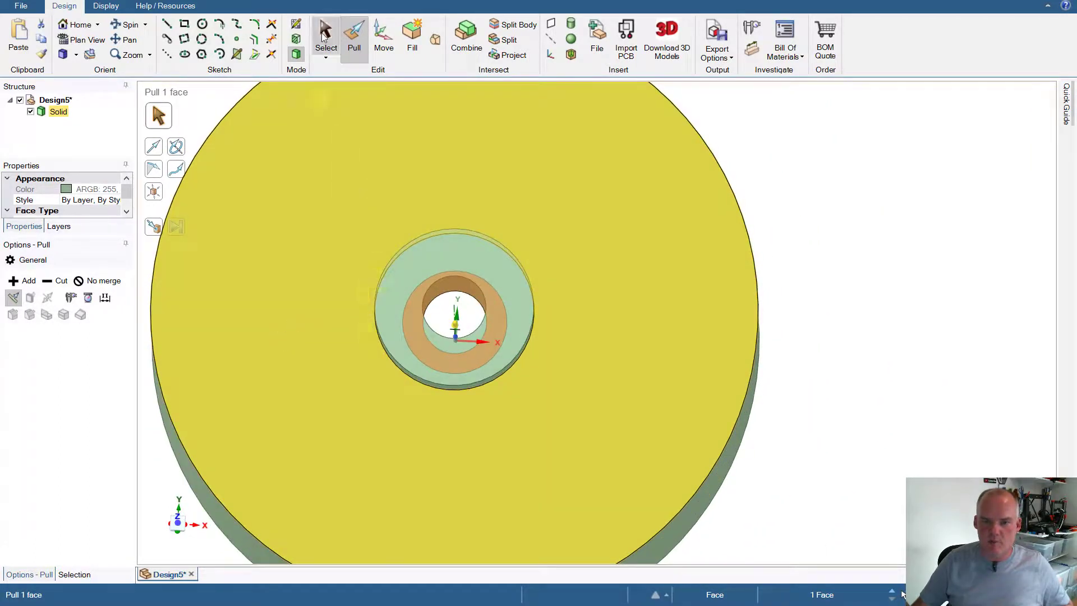
left_click(202, 23)
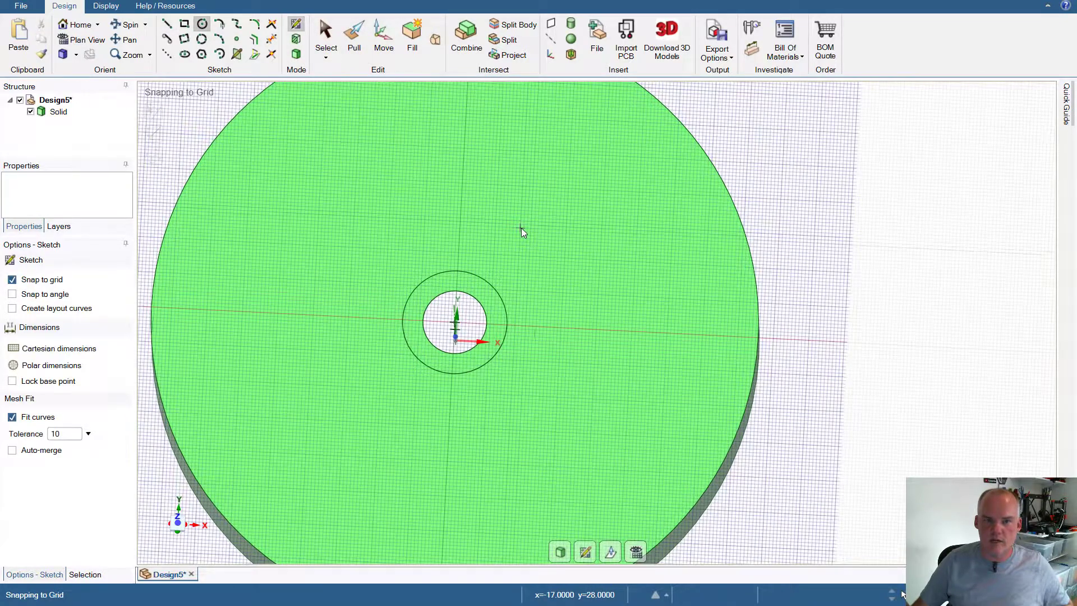
left_click(587, 553)
left_click(506, 275)
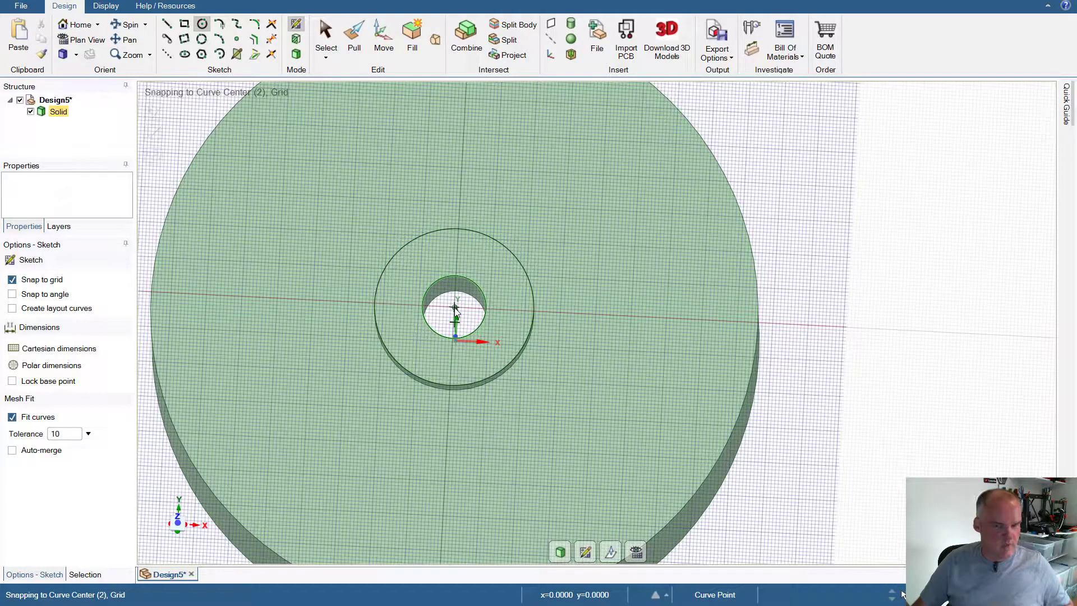
left_click(455, 309)
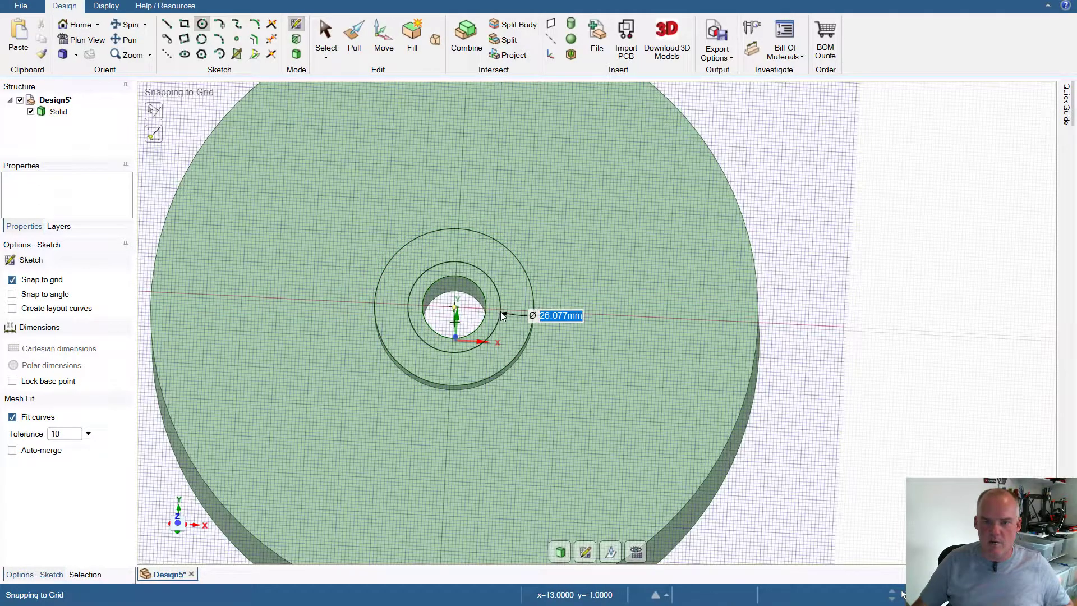
type("29.5")
key("Return")
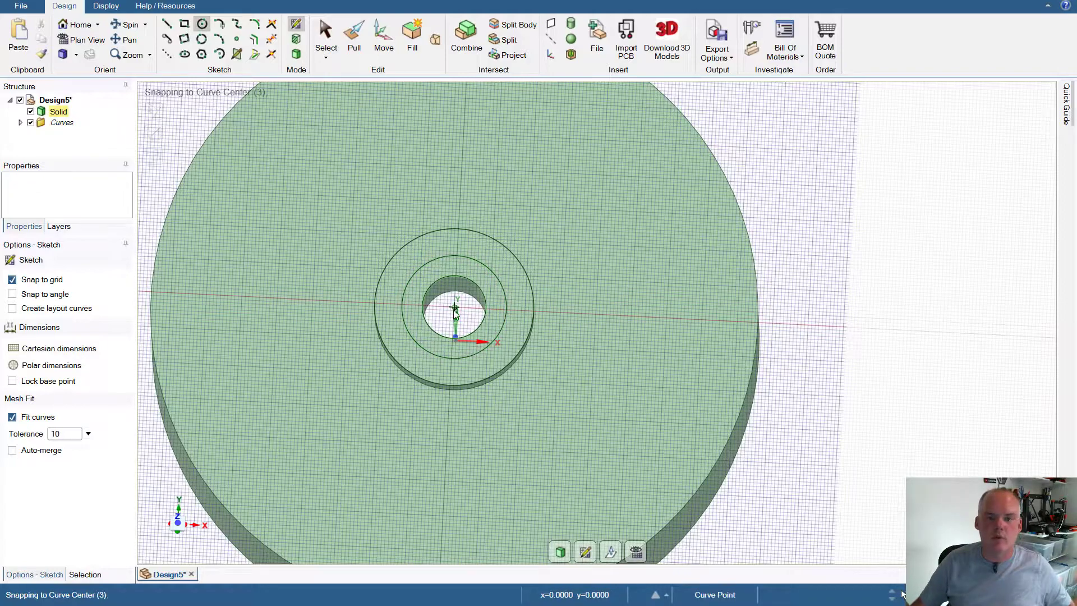
left_click(454, 308)
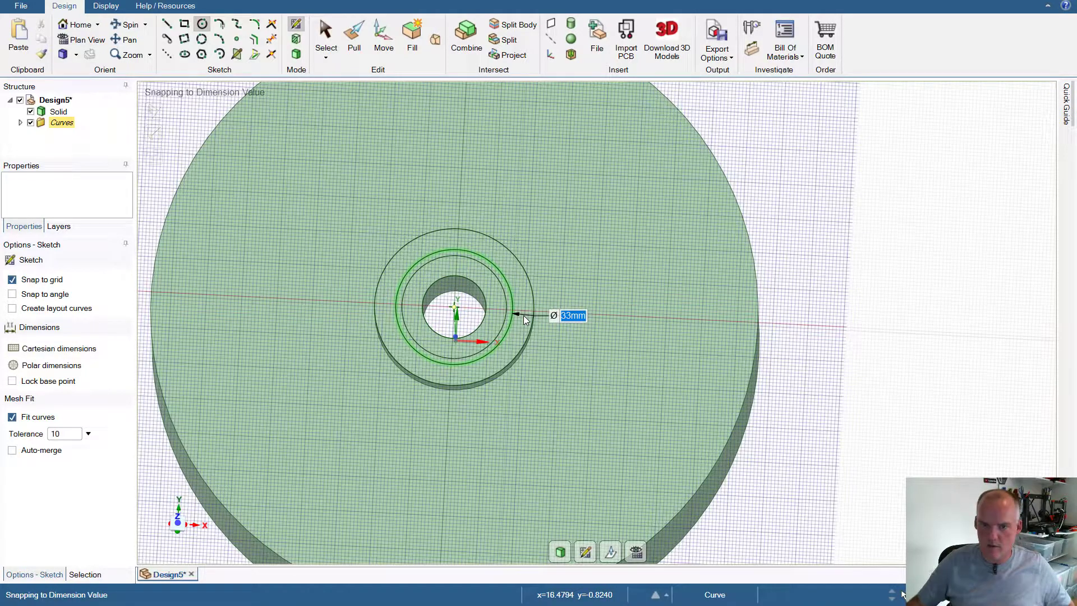
left_click(524, 315)
- Pull the ring inside the 29.5 mm circle 11 mm into the boss to cut a counterbore
key("p")
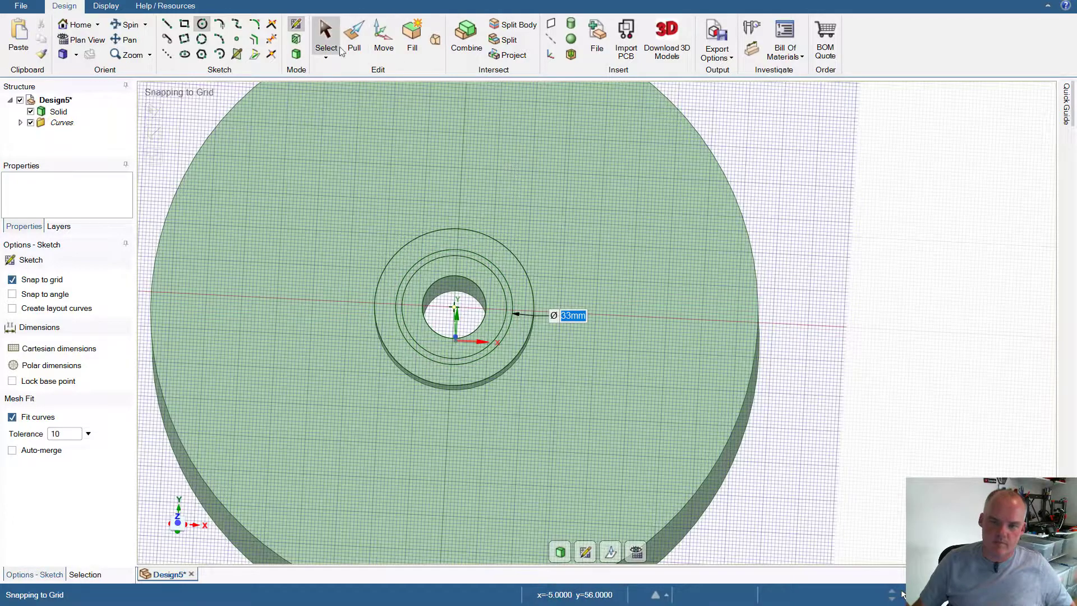
left_click(534, 183)
key("h")
left_click(476, 235)
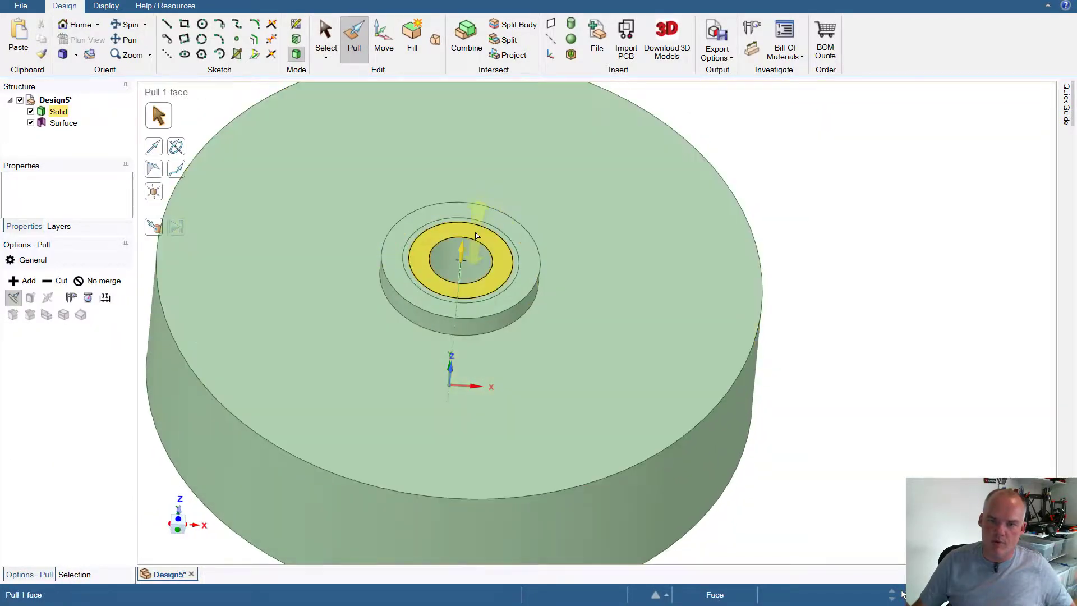
left_click_drag(476, 236, 474, 248)
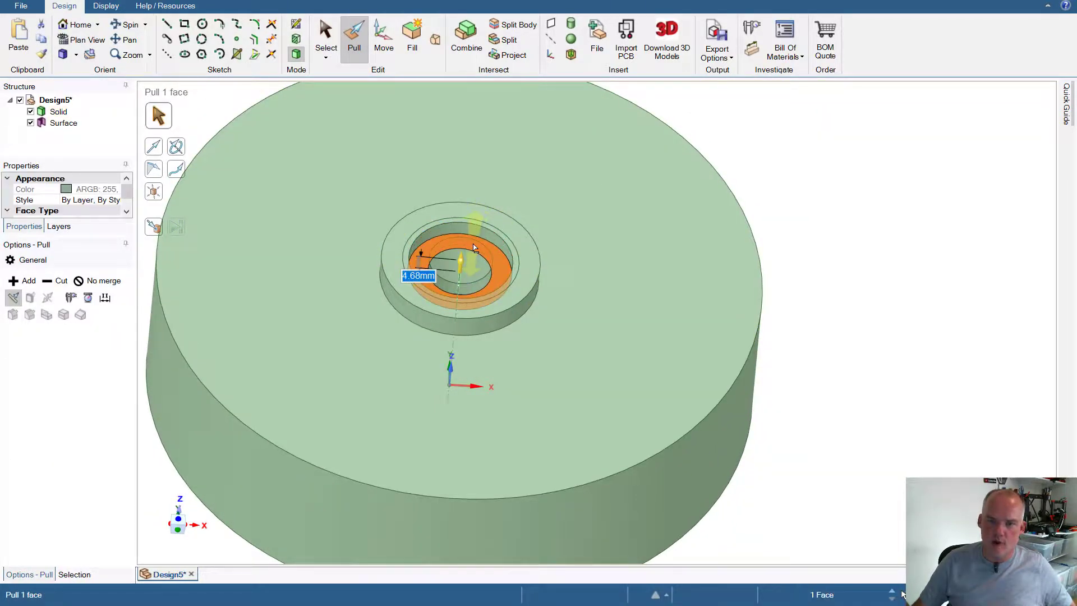
type("11")
key("Return")
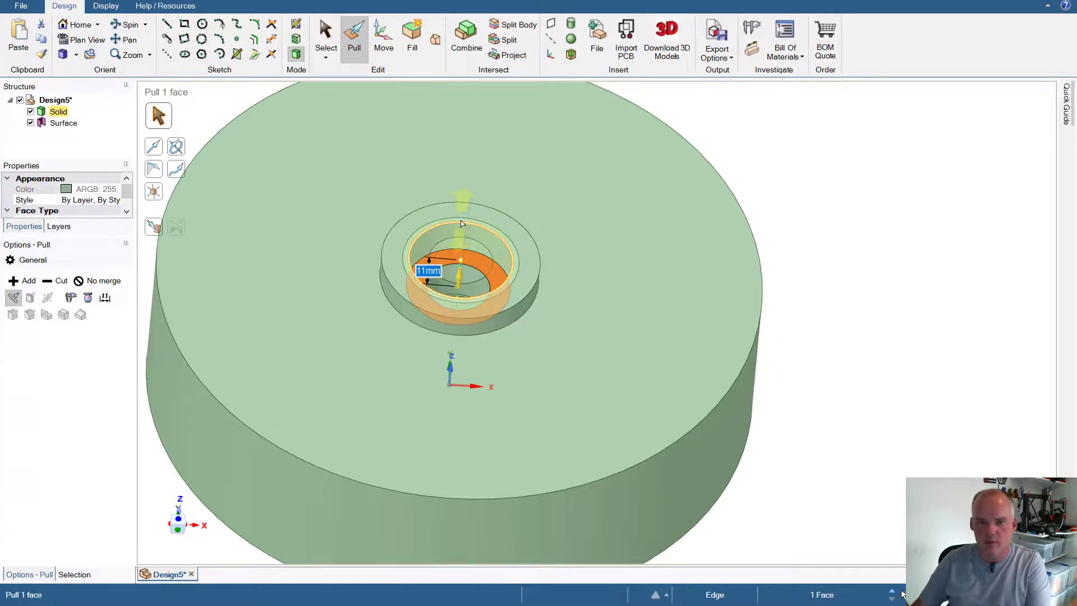
- Pull the narrow ring between the 29.5 mm and 33 mm circles 4 mm into the boss, and delete the leftover surface over the hole
left_click(461, 222)
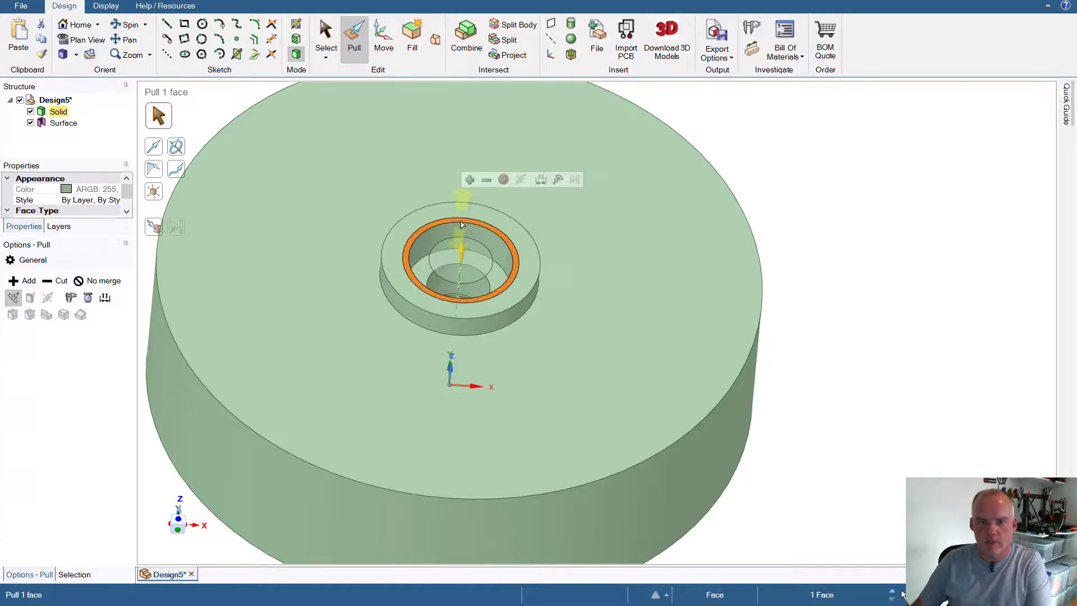
left_click_drag(461, 224, 462, 227)
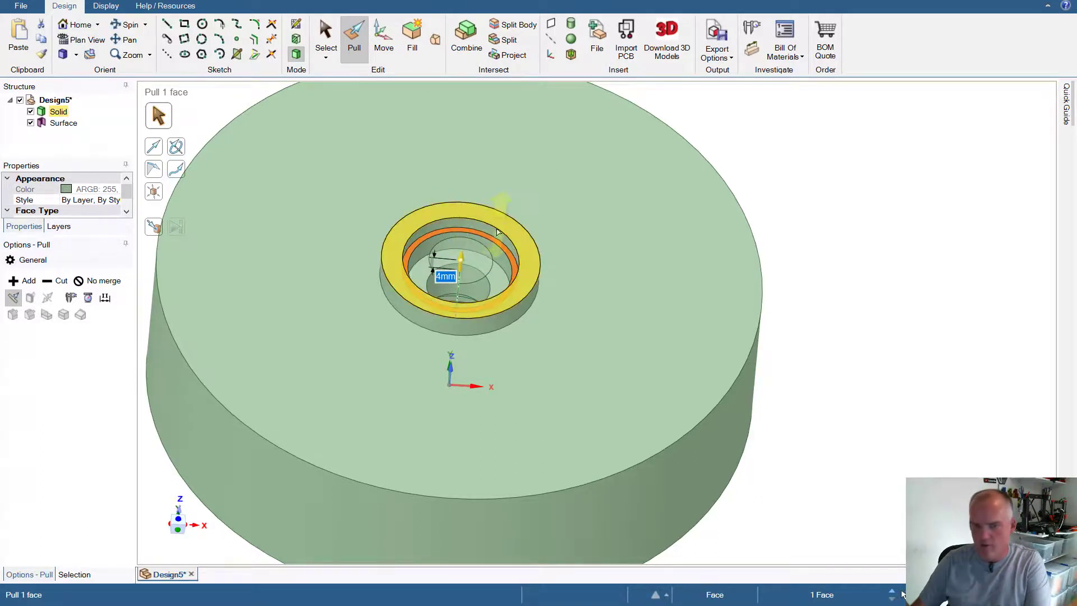
left_click(484, 253)
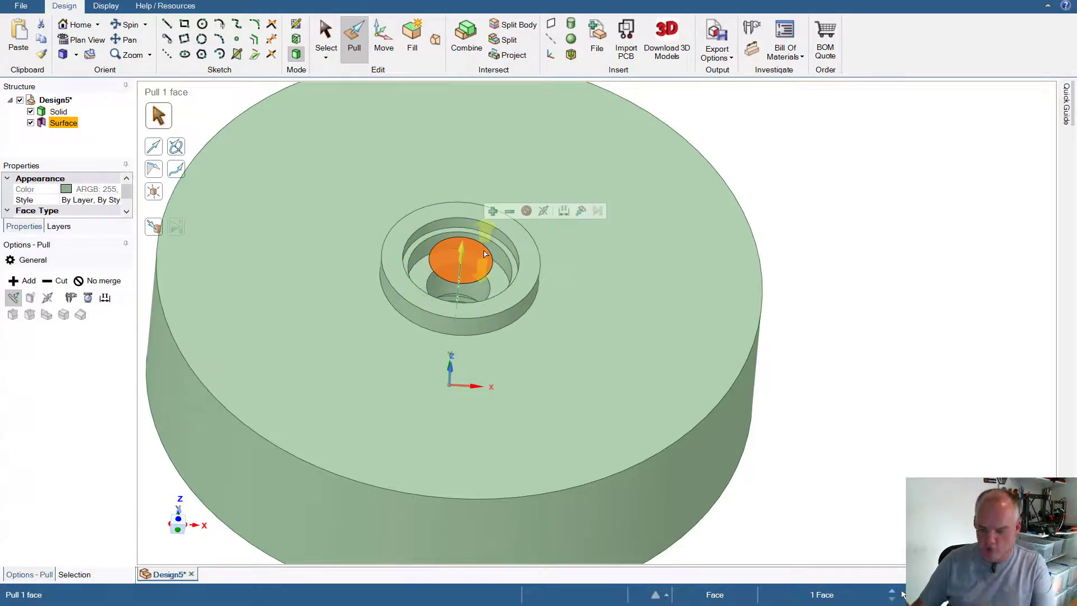
key("Delete")
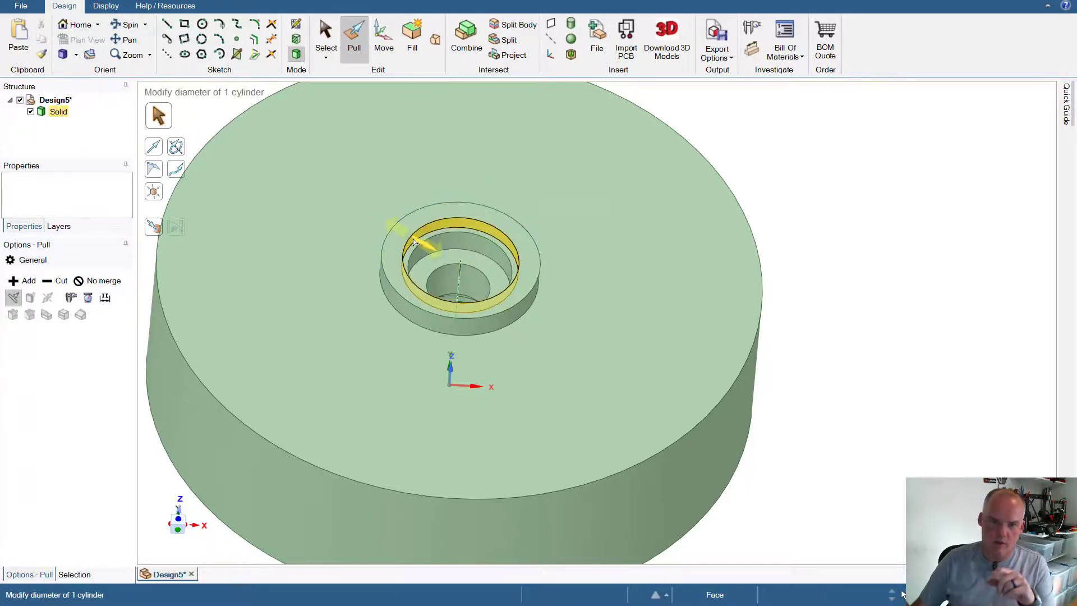
left_click(465, 247)
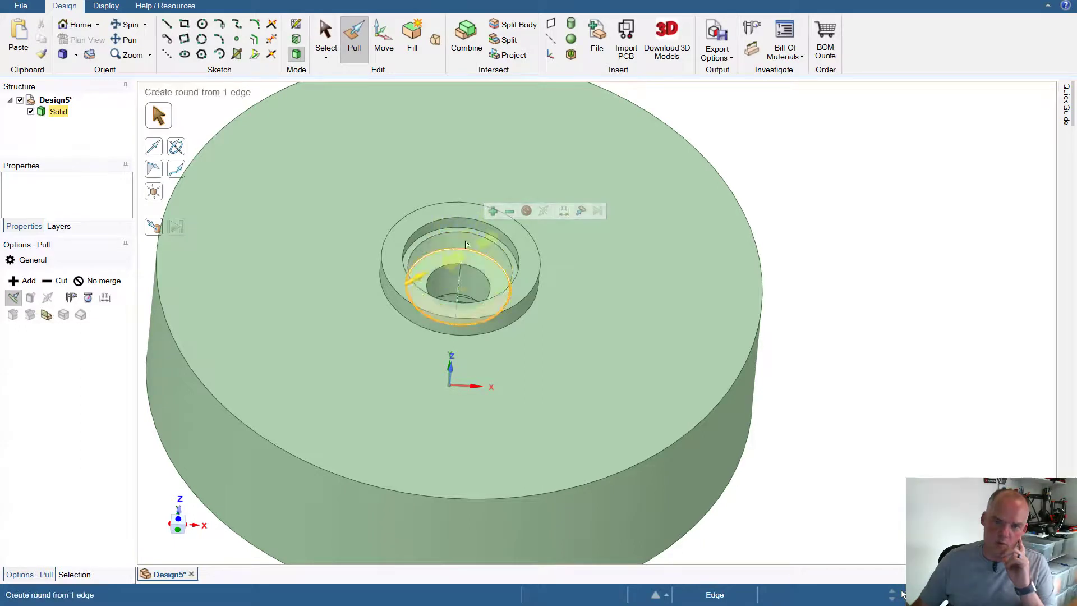
key("Escape")
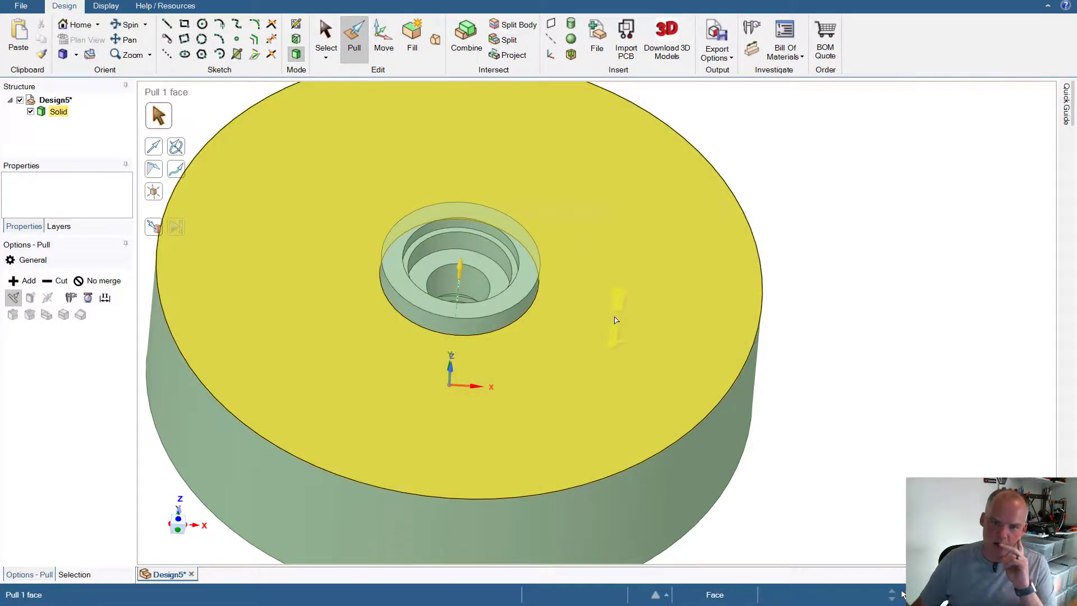
left_click(465, 247)
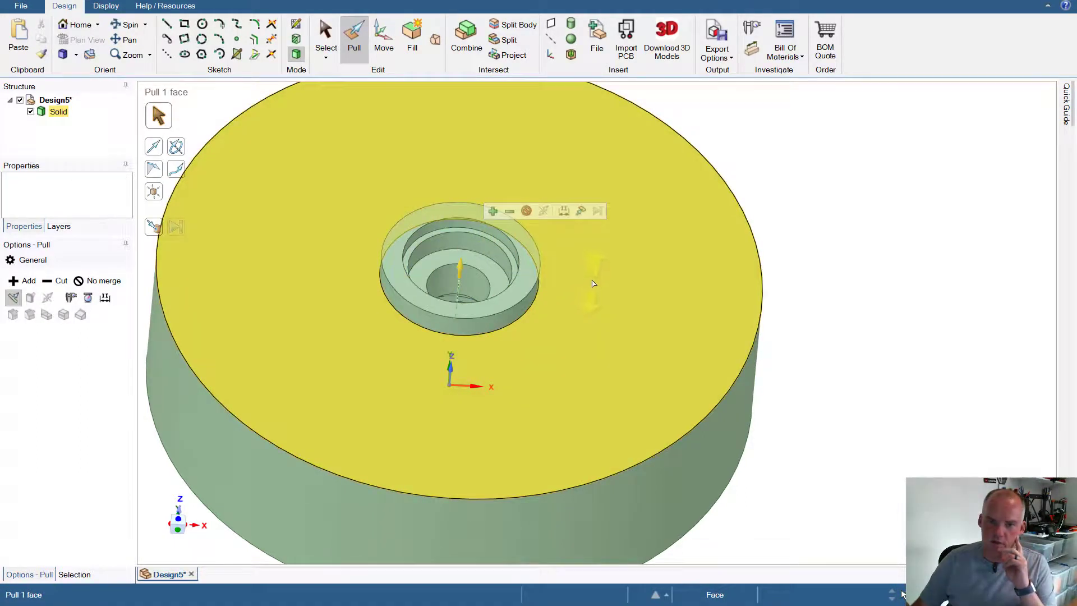
- Measure the distance between the boss's end face and the recess floor on the opposite side of the disc
mouse_move(594, 283)
middle_mouse_down()
mouse_move(587, 242)
mouse_move(589, 277)
middle_mouse_up()
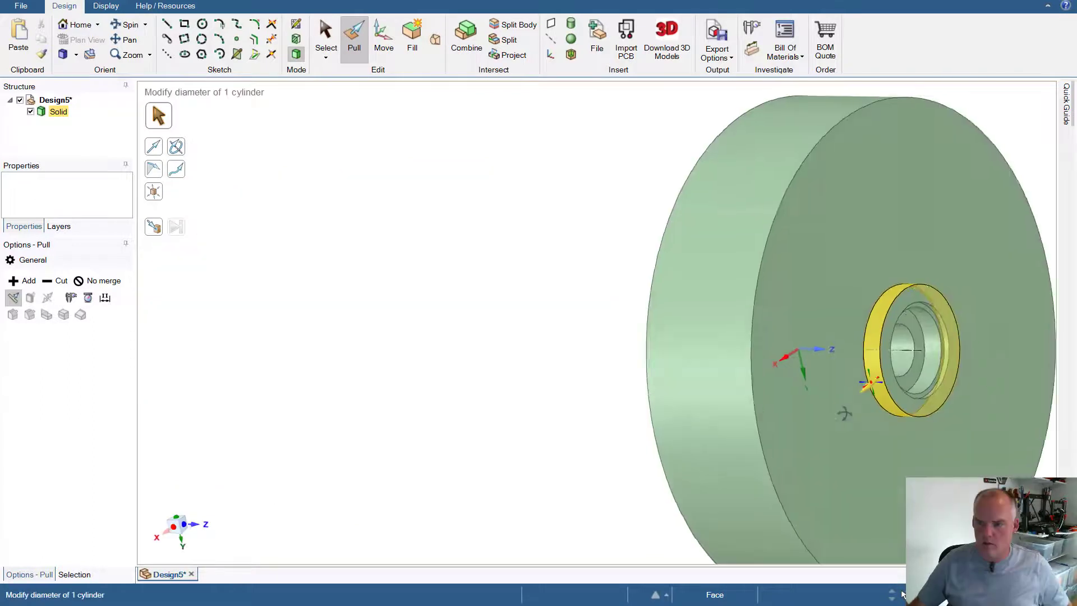
middle_click_drag(842, 412, 638, 433)
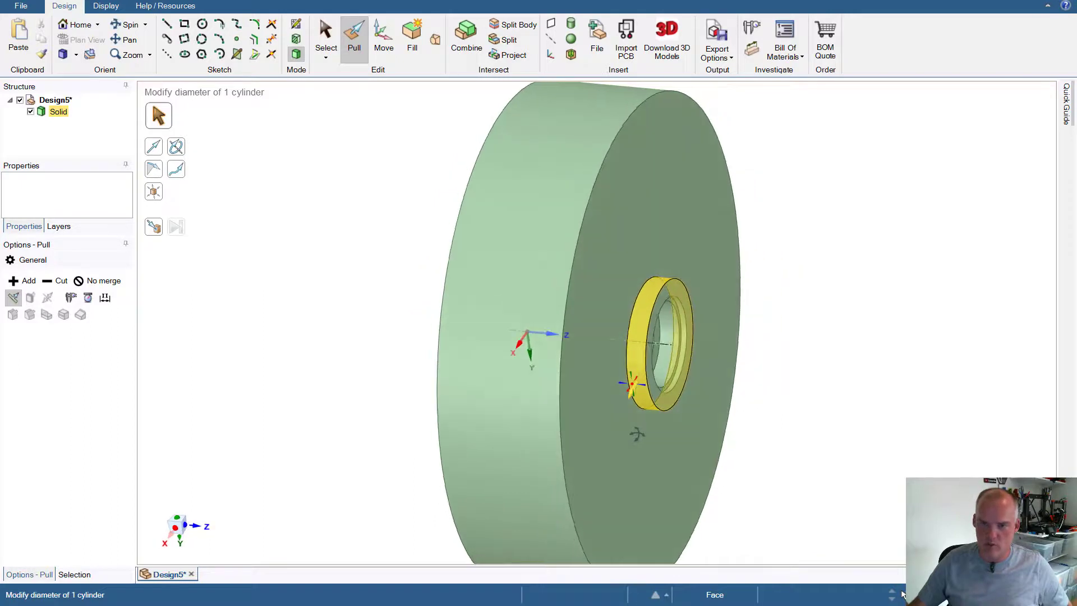
left_click(705, 313)
left_click(780, 159)
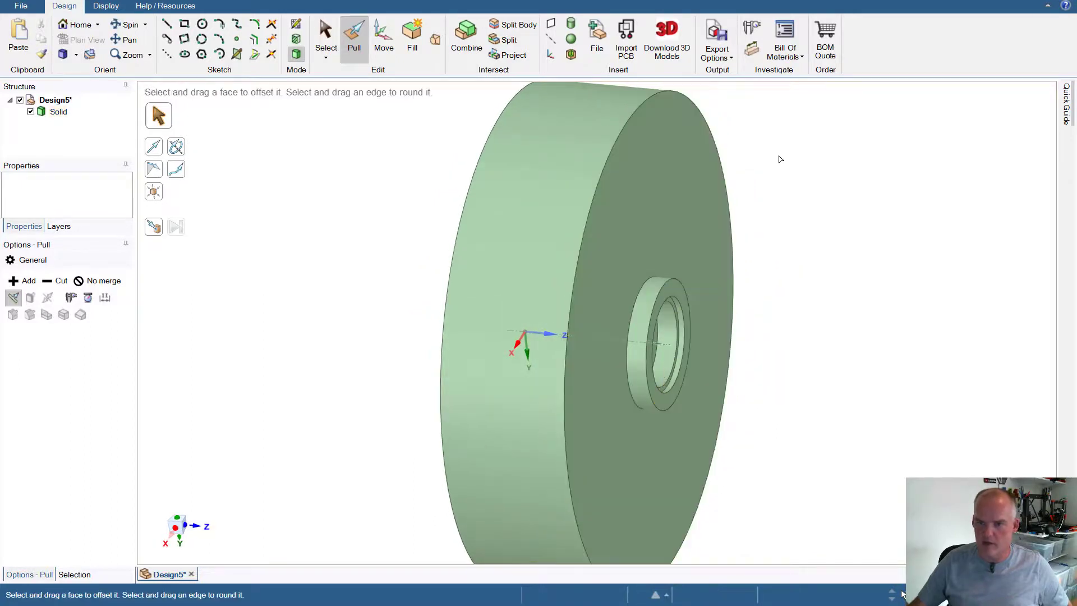
left_click(752, 28)
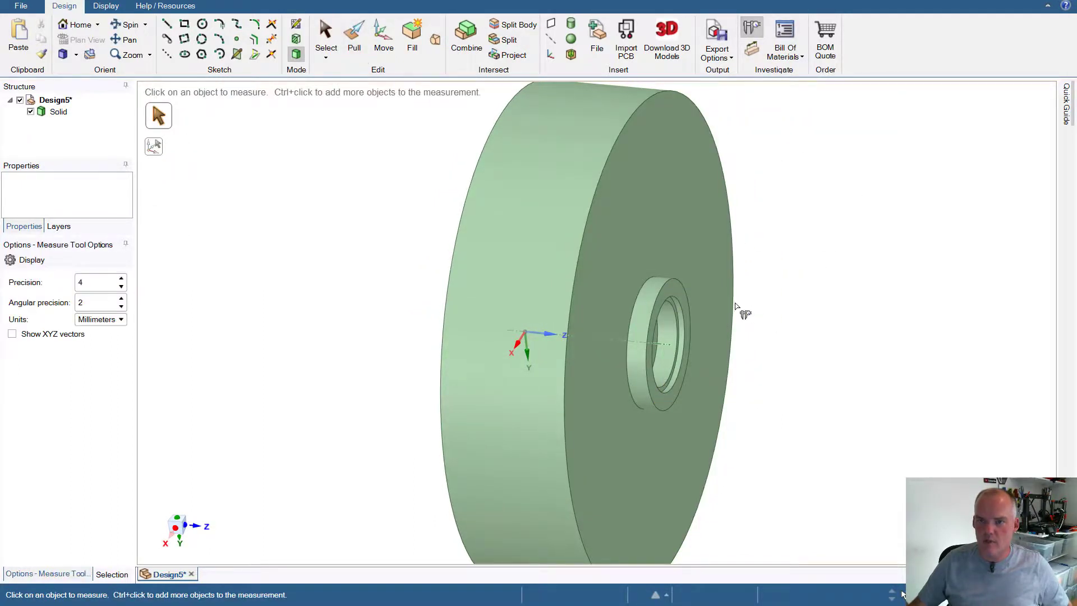
left_click(670, 293)
middle_click_drag(801, 404, 878, 401)
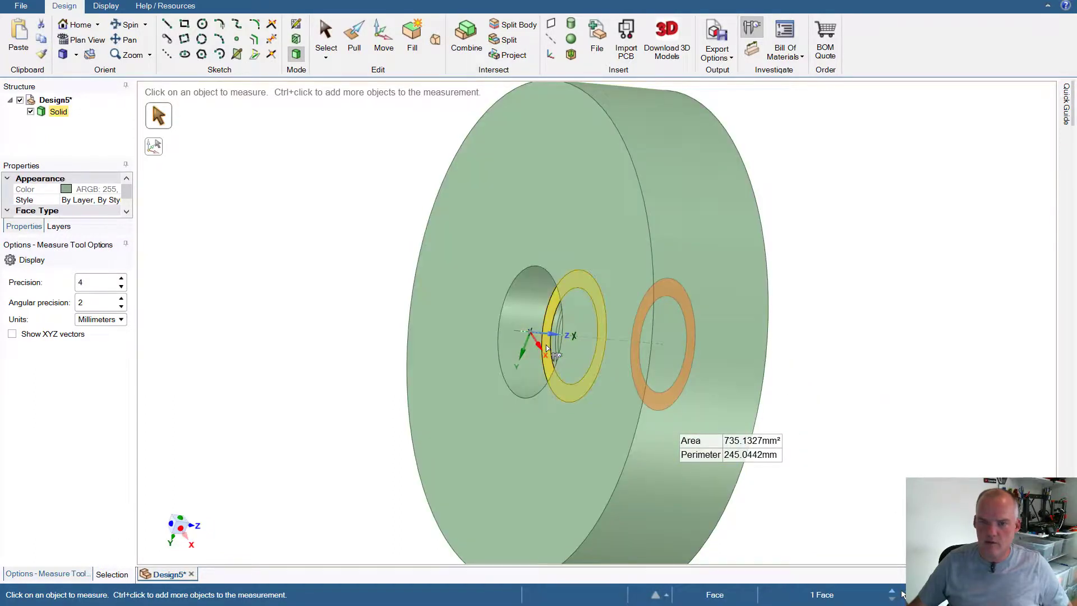
left_click(546, 348)
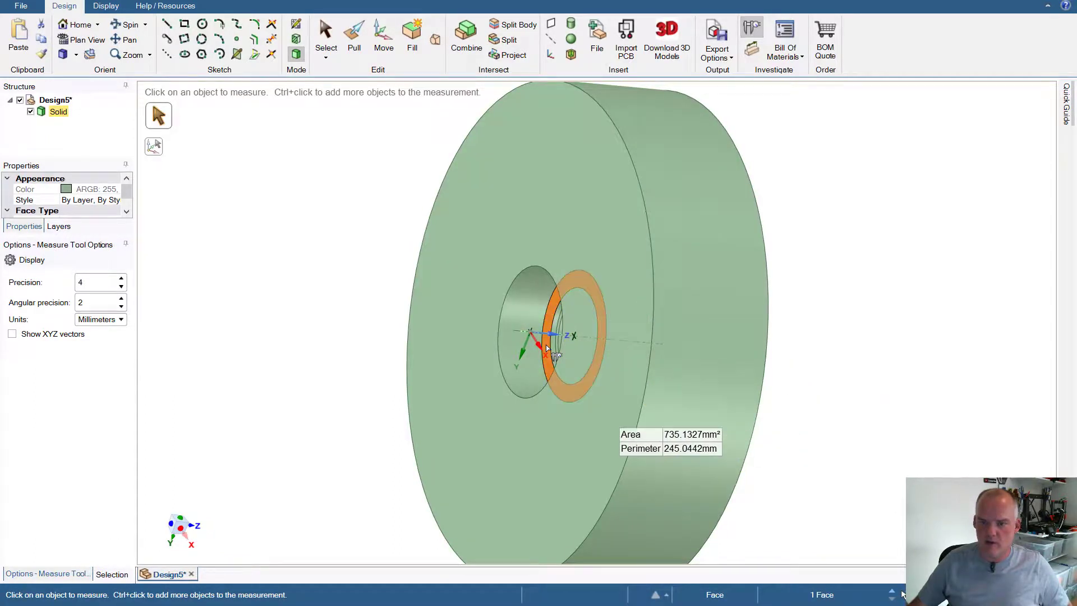
left_click(547, 349, "ctrl")
middle_click_drag(547, 348, 866, 444)
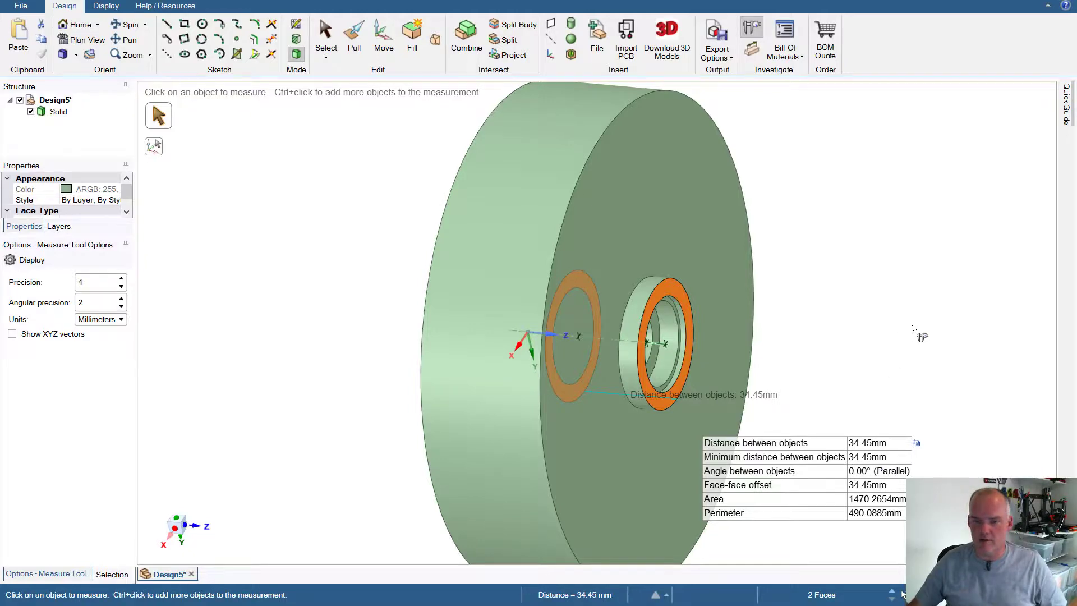
- Measure the diameter of the disc's outer edge on the boss side
middle_click_drag(912, 330, 723, 318)
left_click(819, 317)
middle_click_drag(819, 315, 900, 306)
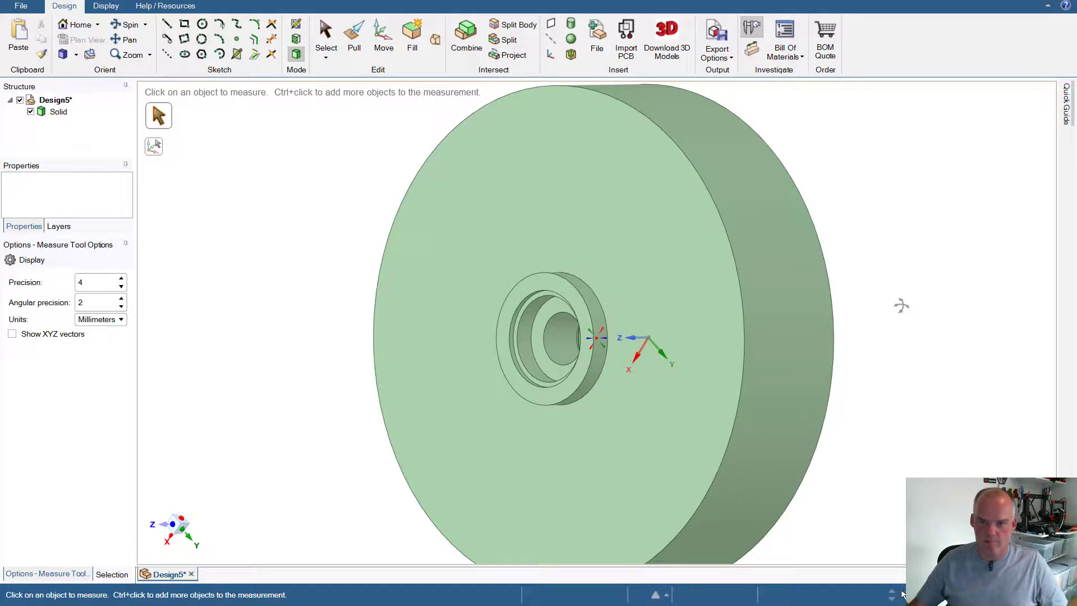
key("v")
left_click(772, 159)
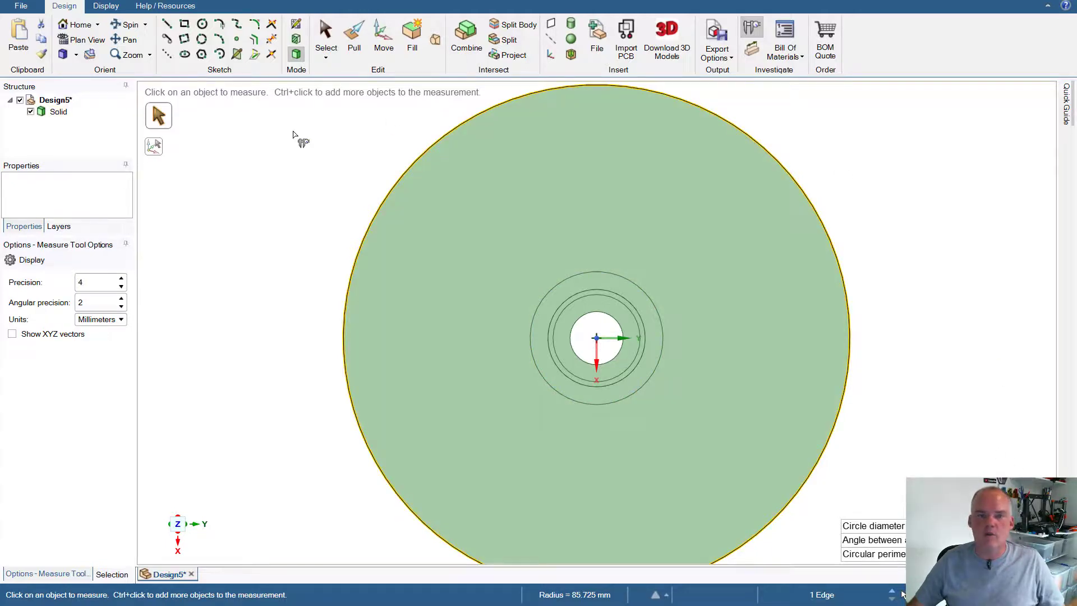
- Sketch a 130 mm diameter circle on the disc face around the boss, concentric with the through hole, and finish the sketch
left_click(202, 23)
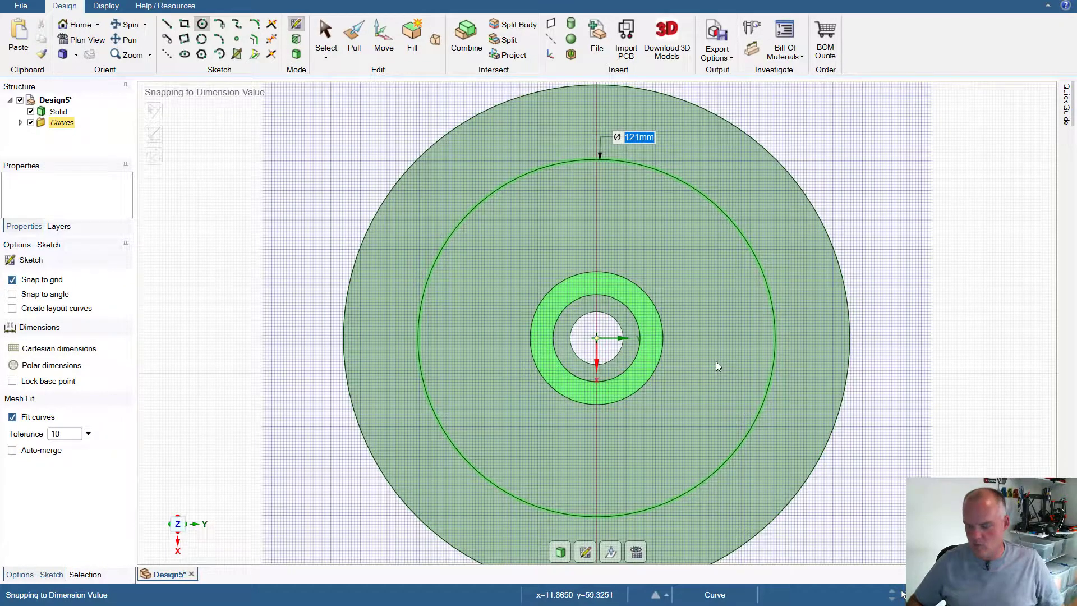
type("130")
key("Return")
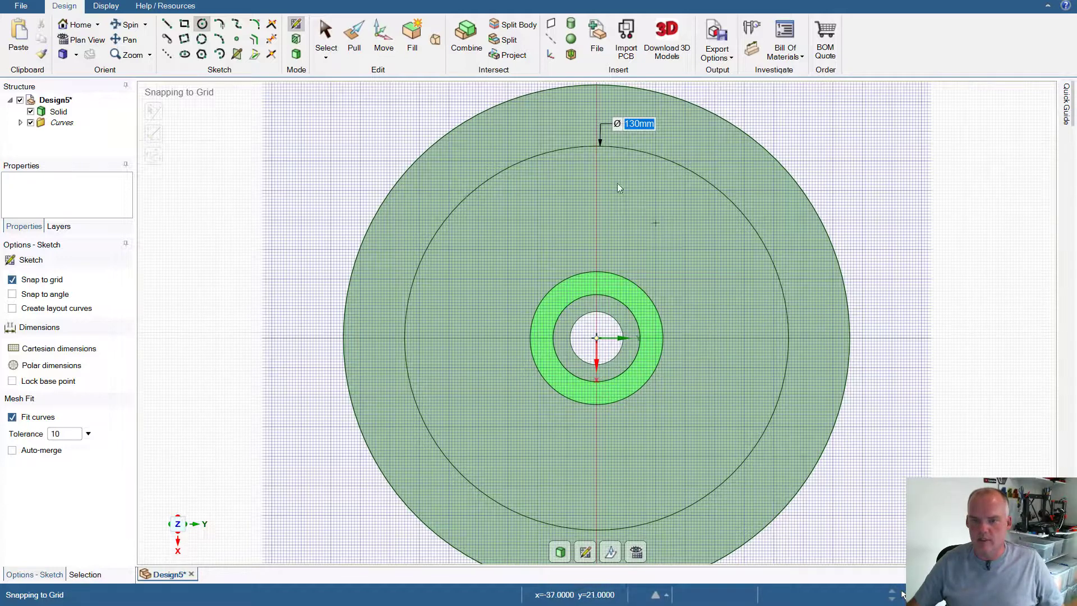
left_click(354, 35)
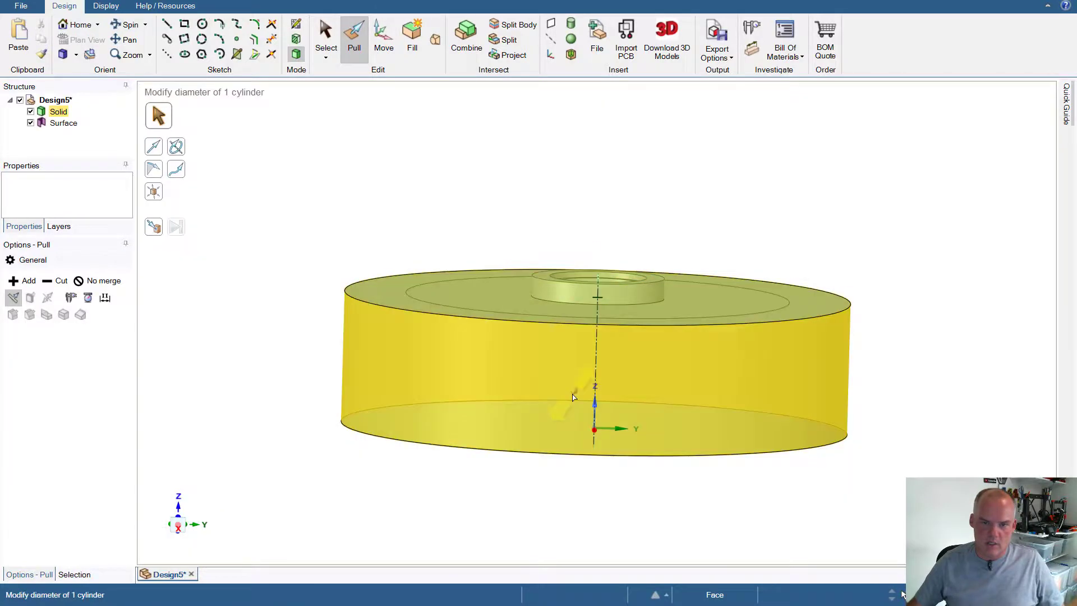
left_click(477, 286)
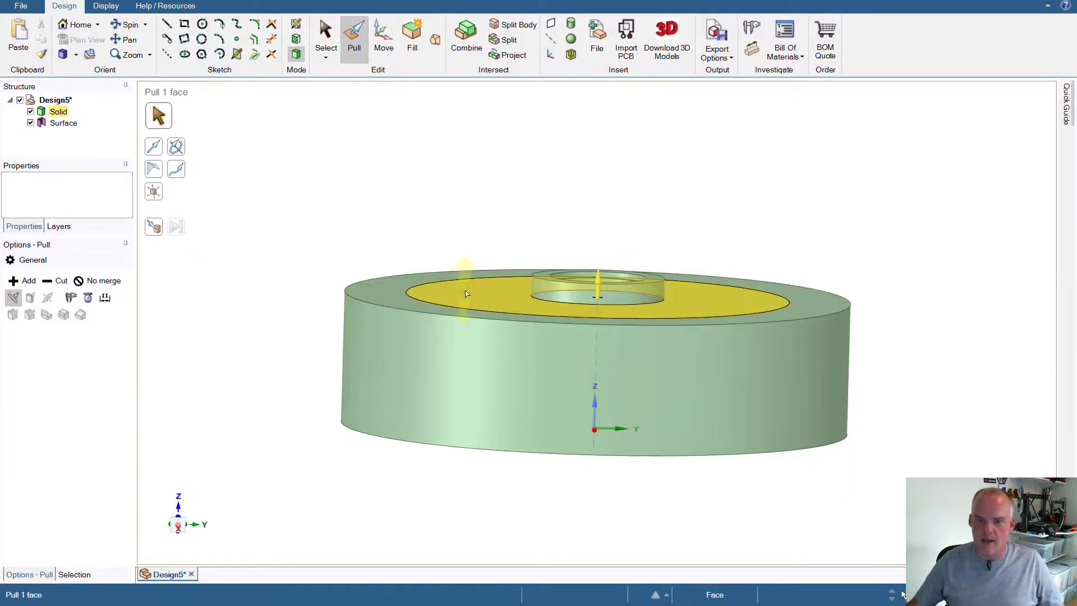
left_click(476, 373)
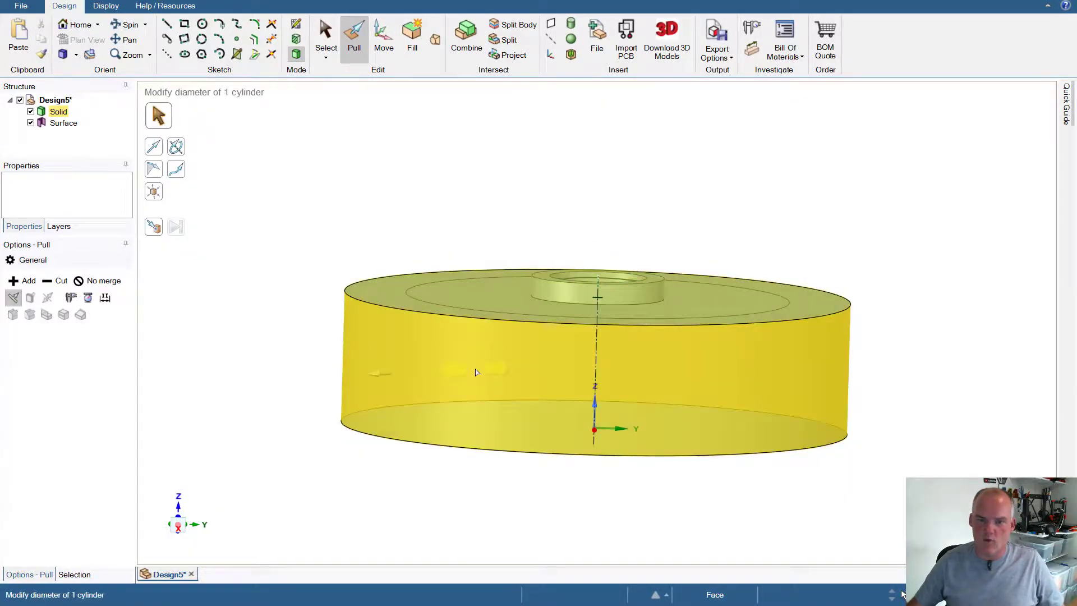
key("Escape")
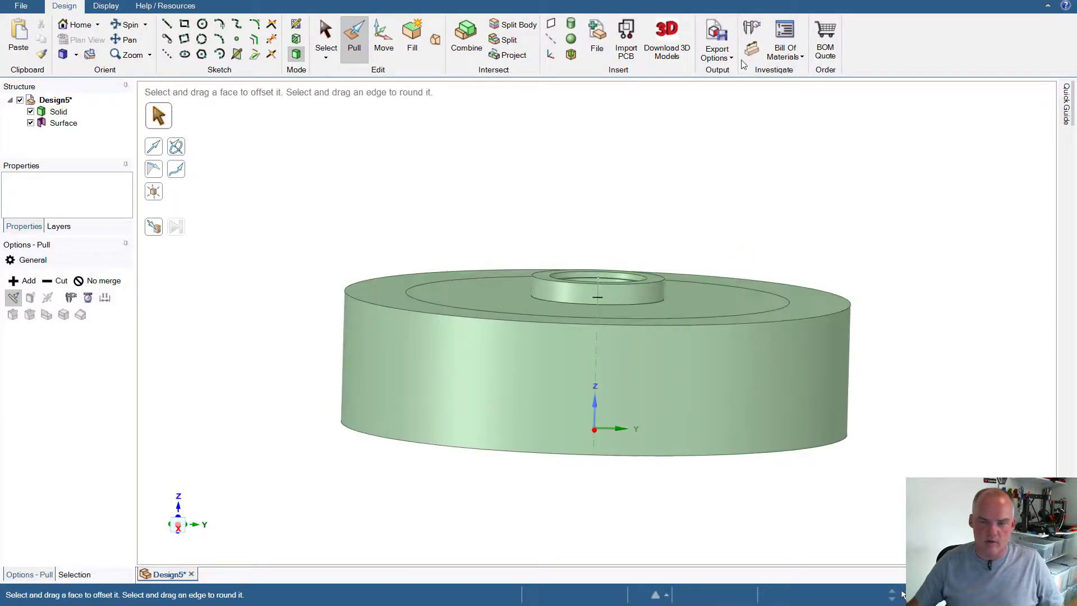
- Measure the disc's thickness between its two outer circular edges, and return to the Pull tool
left_click(752, 28)
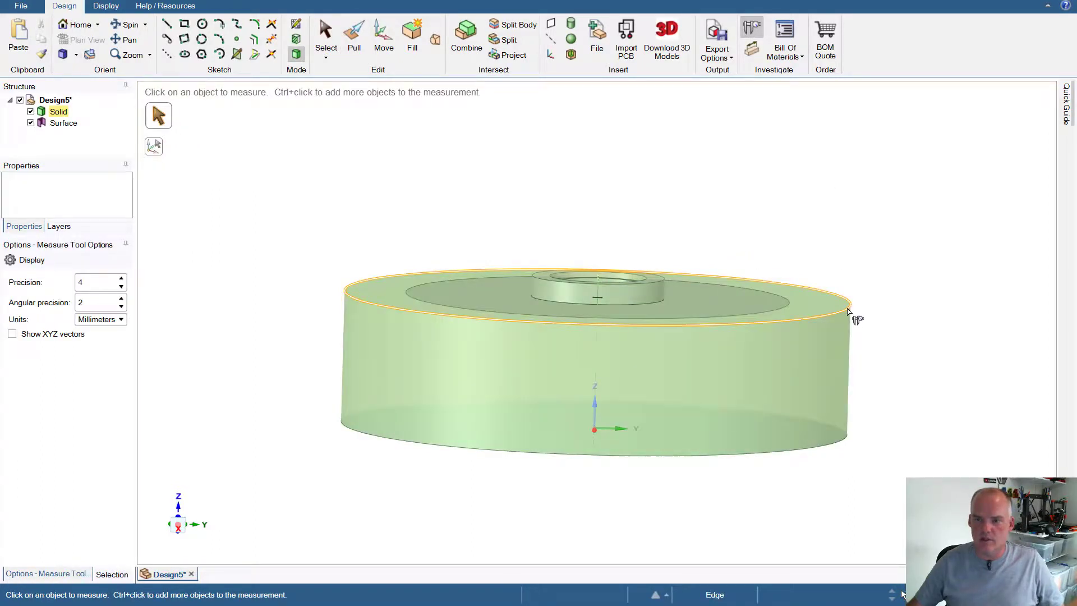
left_click(848, 310)
left_click(849, 438, "ctrl")
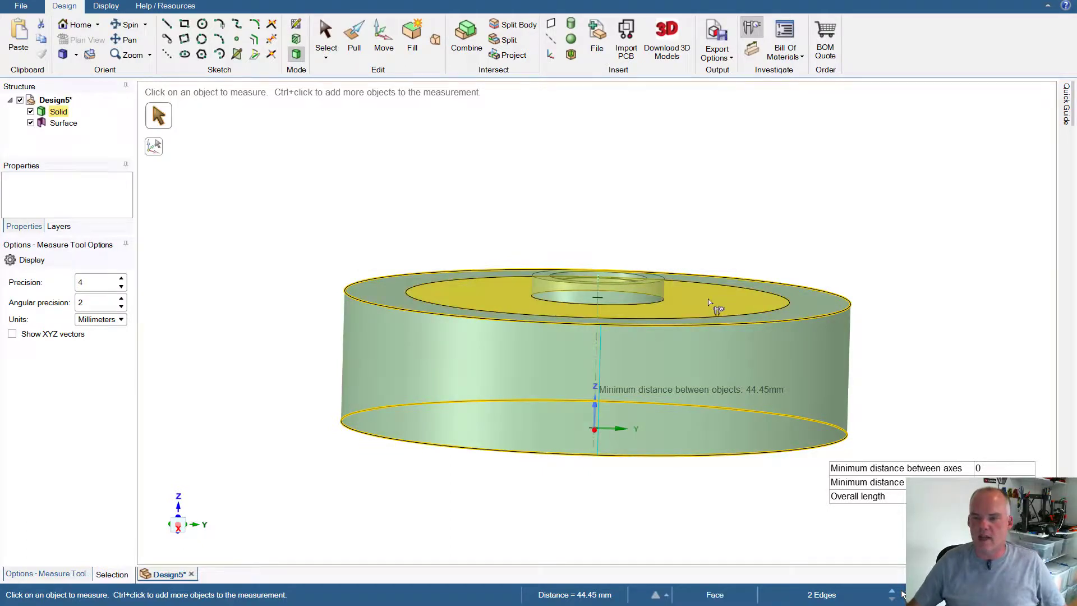
left_click(354, 36)
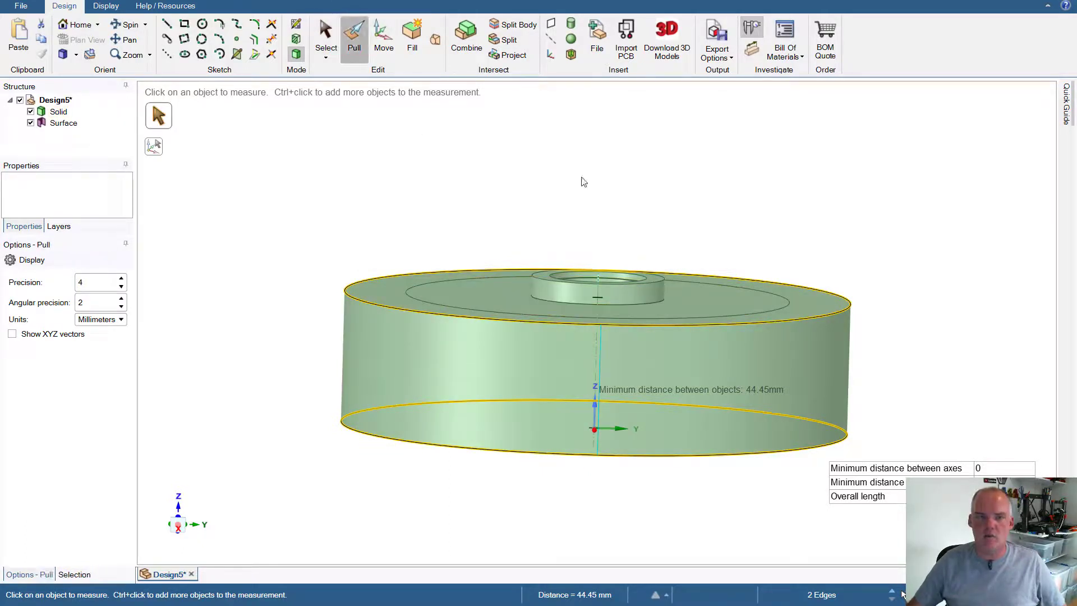
- Pull the ring-shaped area between the boss and the 130 mm circle 12 mm into the disc
left_click(705, 292)
left_click_drag(706, 292, 697, 308)
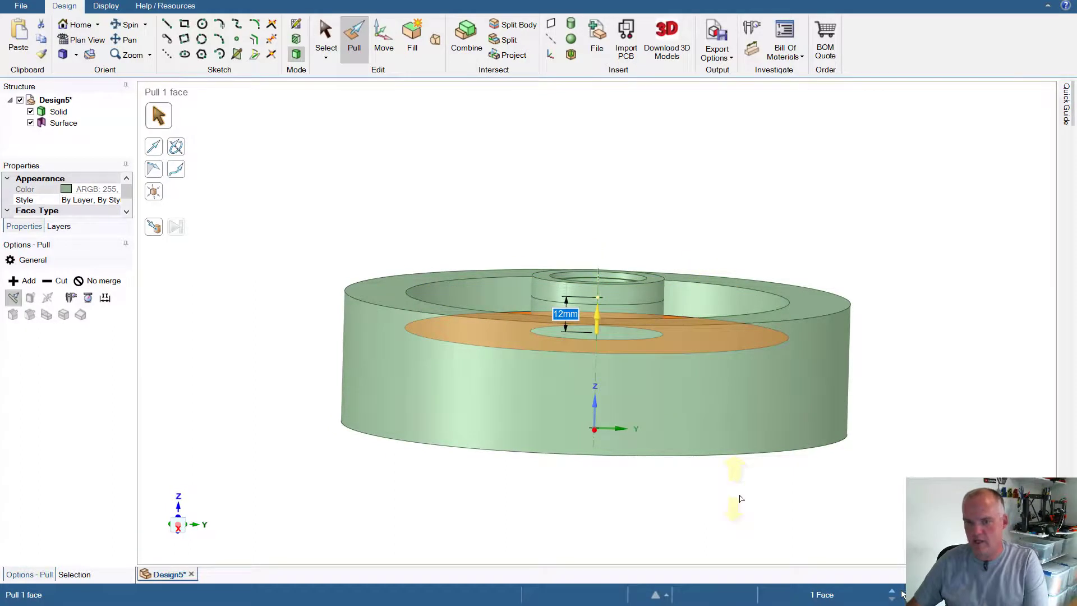
type("12")
middle_click_drag(818, 481, 820, 534)
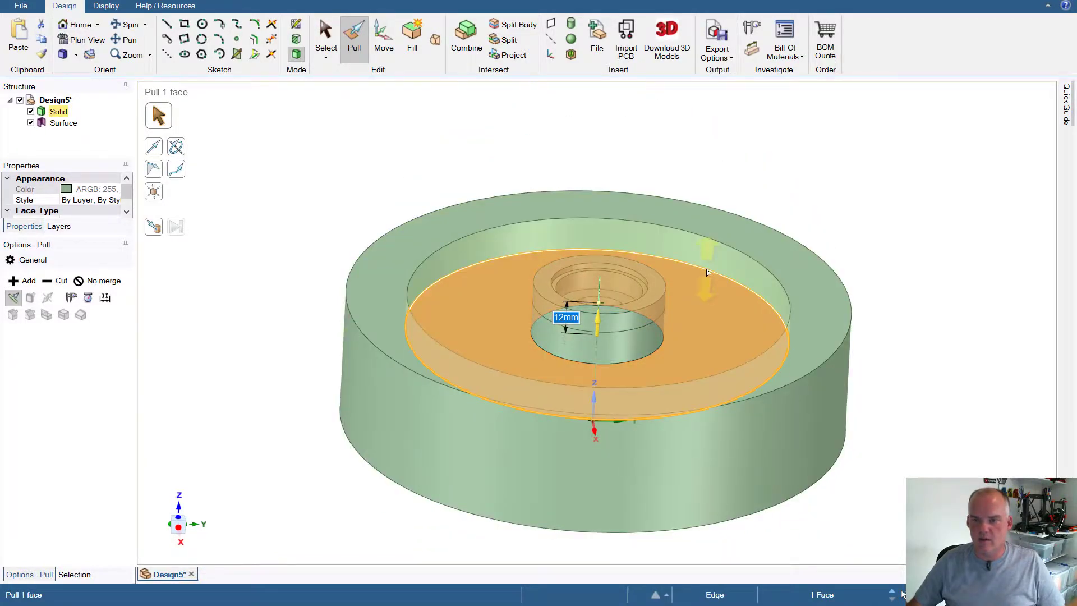
- Sketch a 130 mm diameter circle on the disc's opposite flat face, concentric with the through hole
middle_click_drag(957, 392, 955, 202)
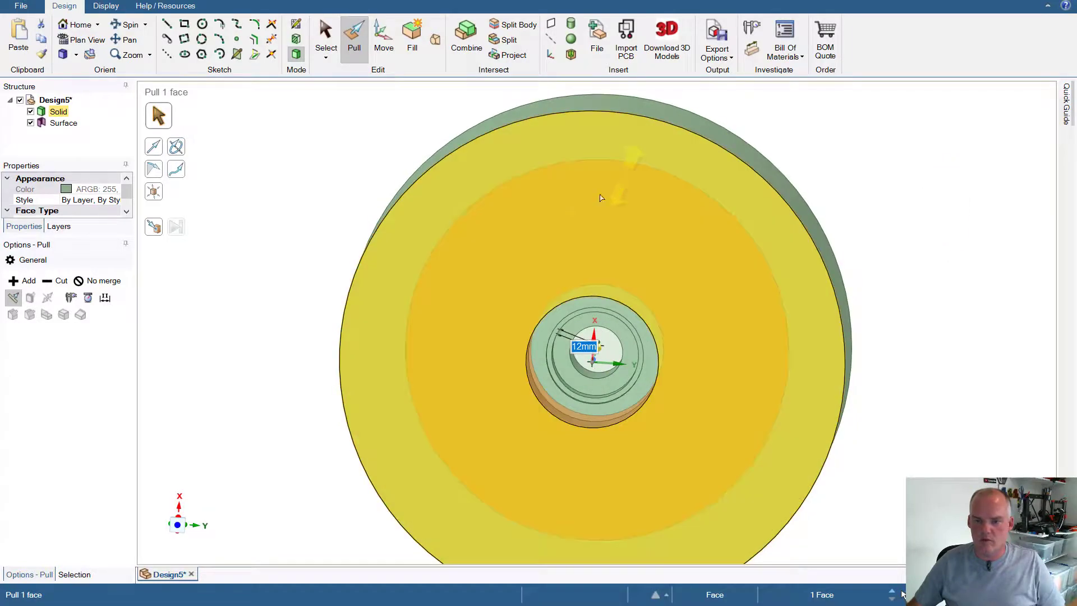
left_click(580, 208)
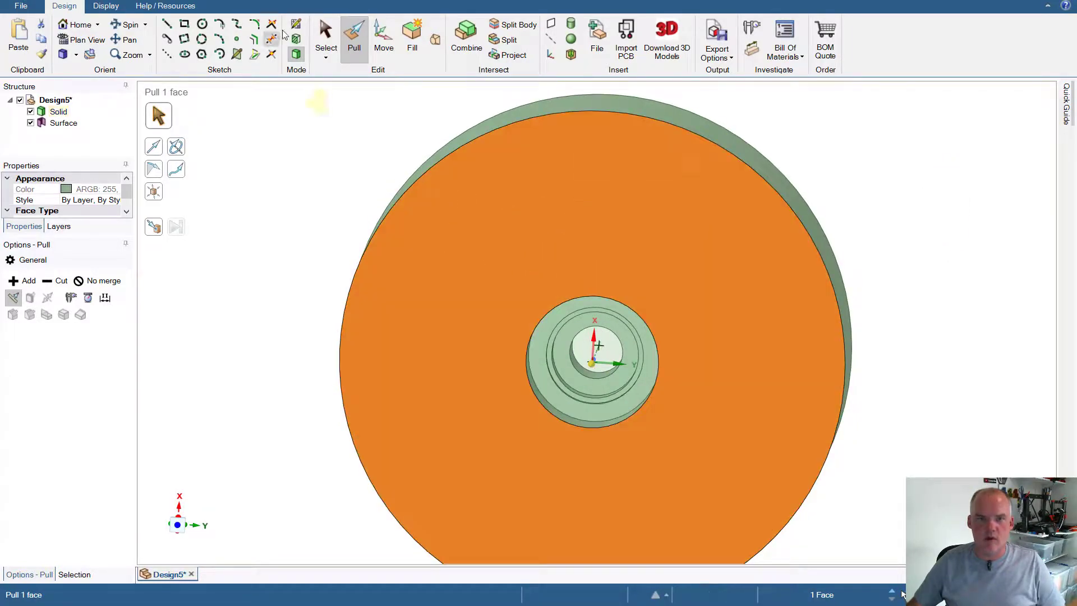
left_click(202, 24)
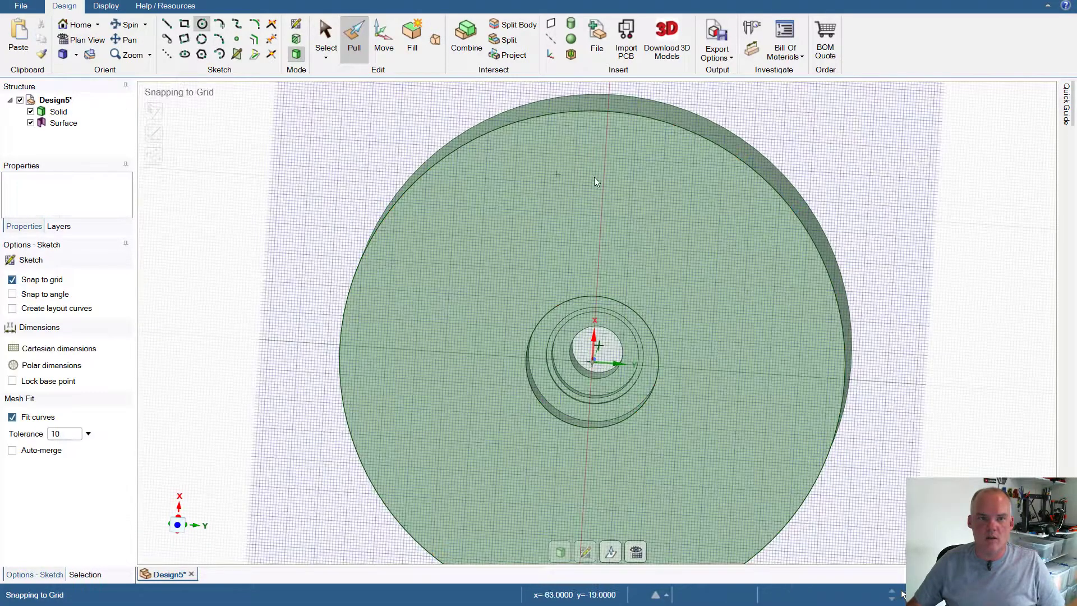
left_click(593, 363)
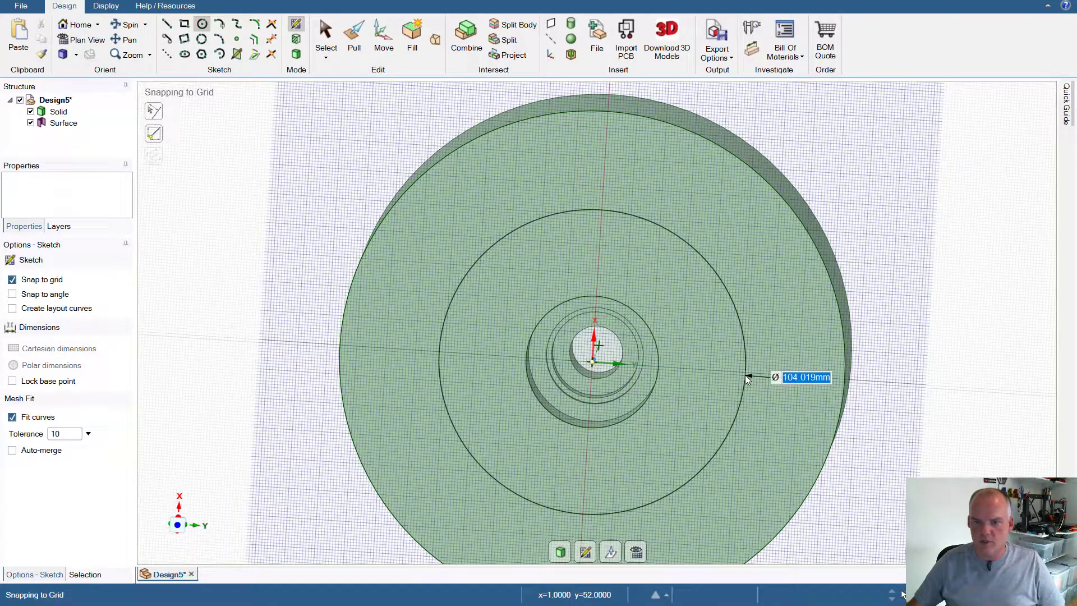
type("130")
key("Return")
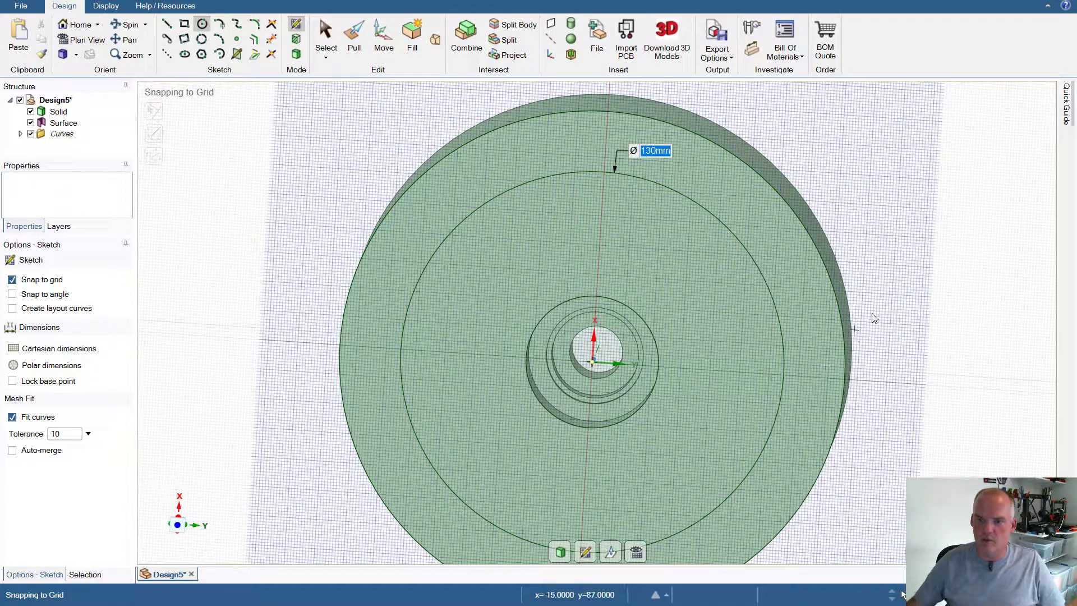
- Pull the area inside the new 130 mm circle 12 mm into the disc
left_click(354, 37)
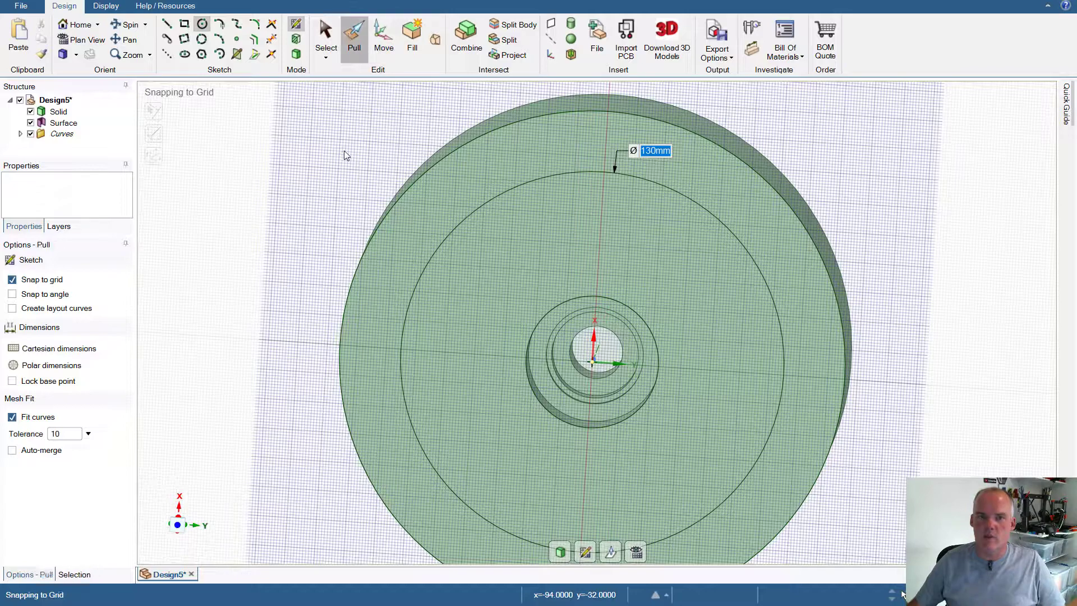
left_click(452, 356)
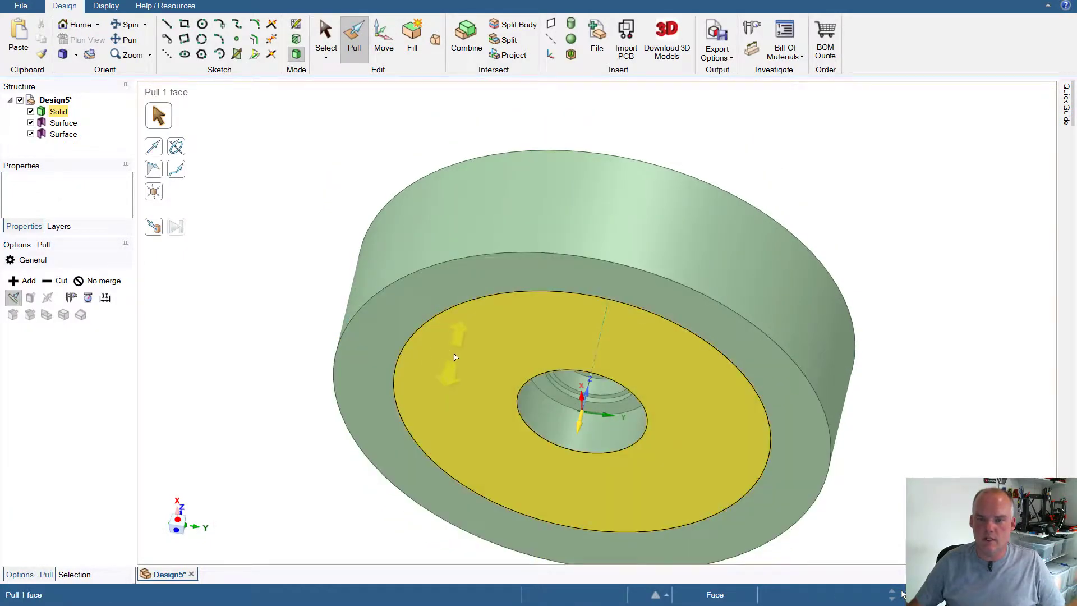
left_click(455, 357)
type("12")
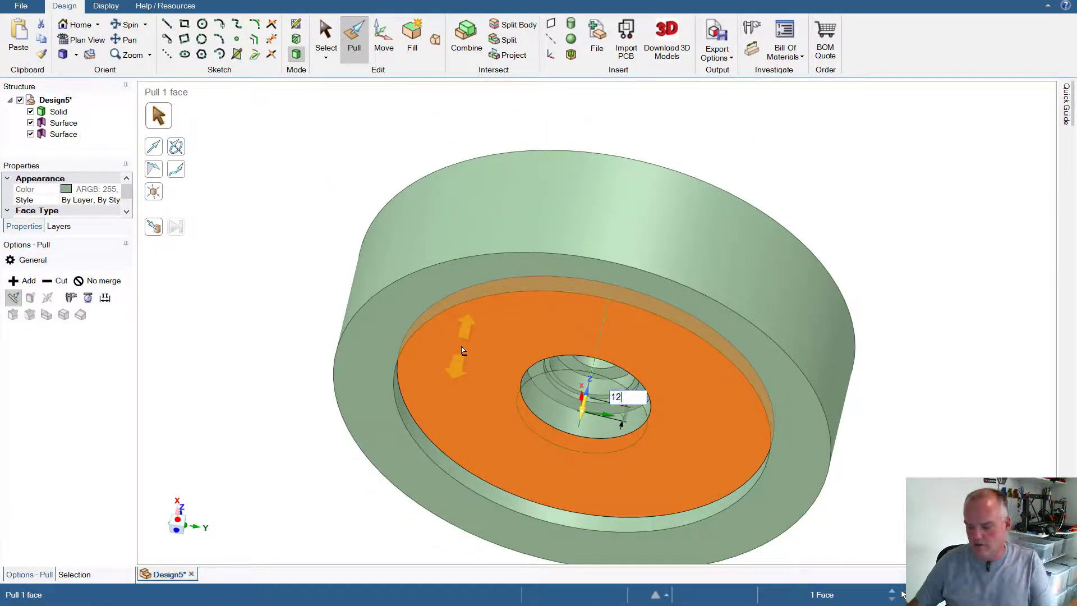
key("Return")
- Delete the two leftover circular surfaces covering the hub bore on either side of the disc
key("v")
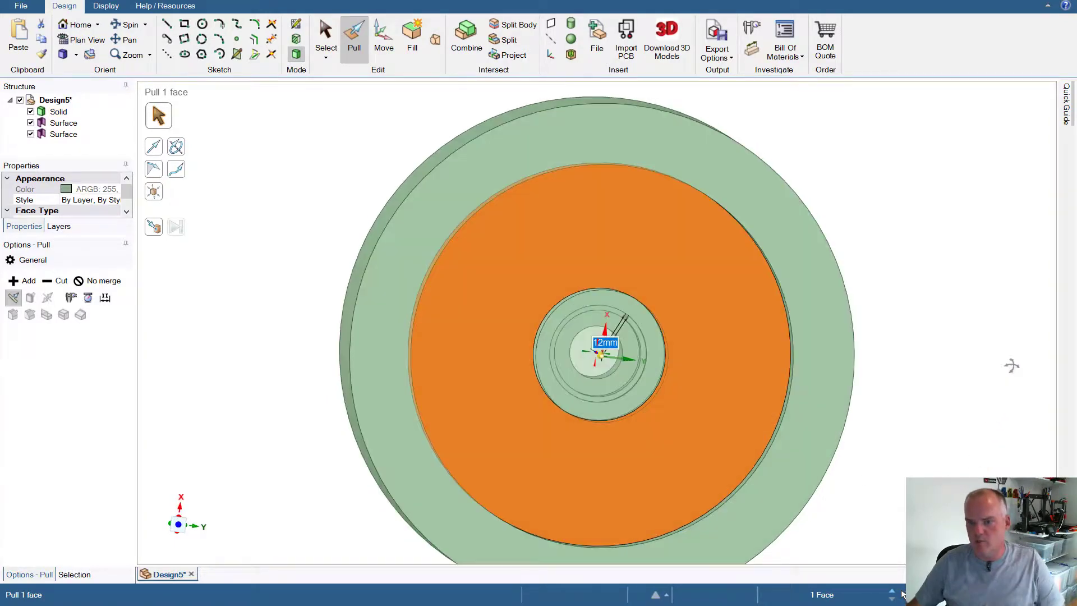
middle_click_drag(1012, 365, 1013, 360)
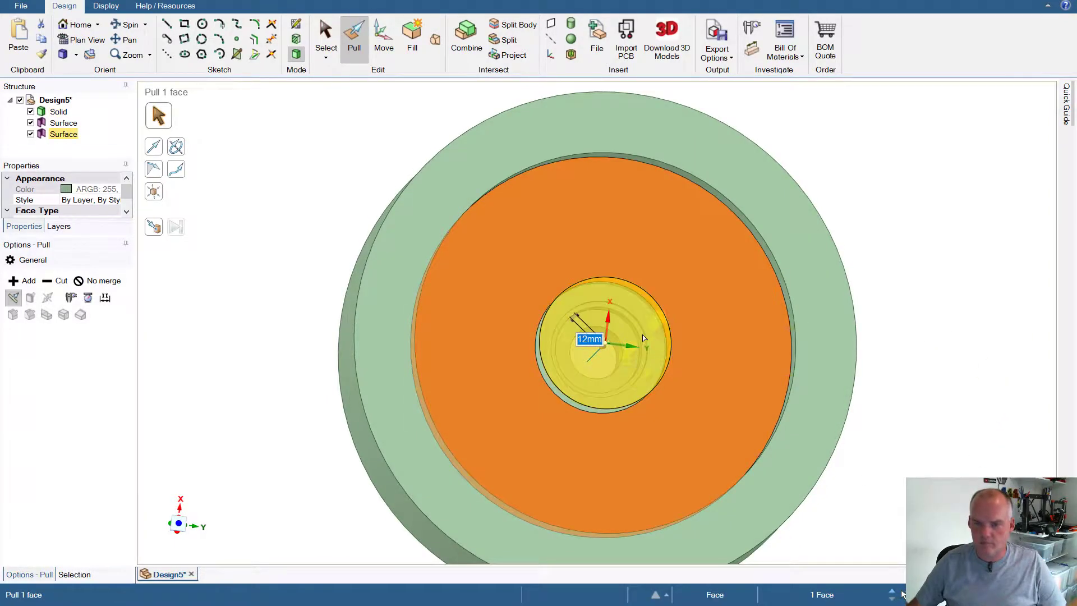
key("Delete")
left_click(596, 342)
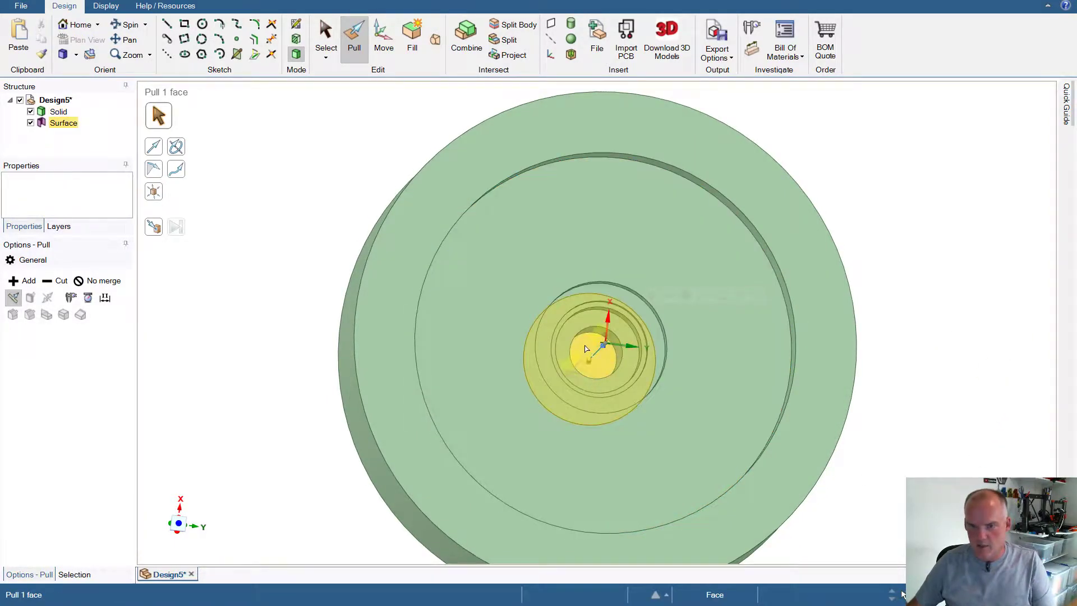
key("Delete")
- Pull the floor of the 12 mm deep recess up to the floor of the central hub recess
middle_click_drag(940, 308, 864, 337)
left_click(633, 289)
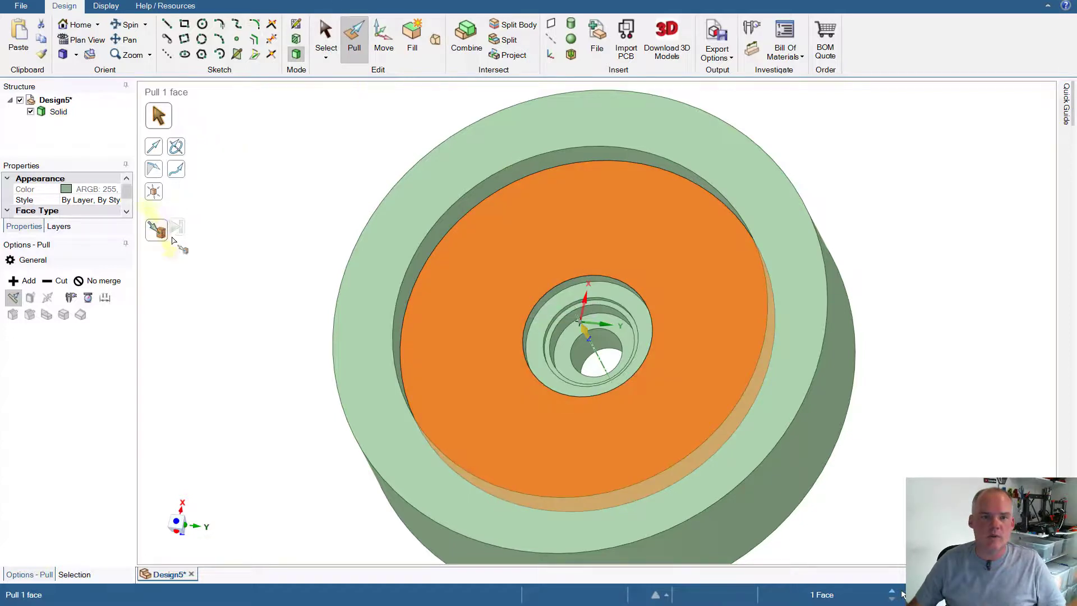
left_click(154, 226)
left_click(526, 318)
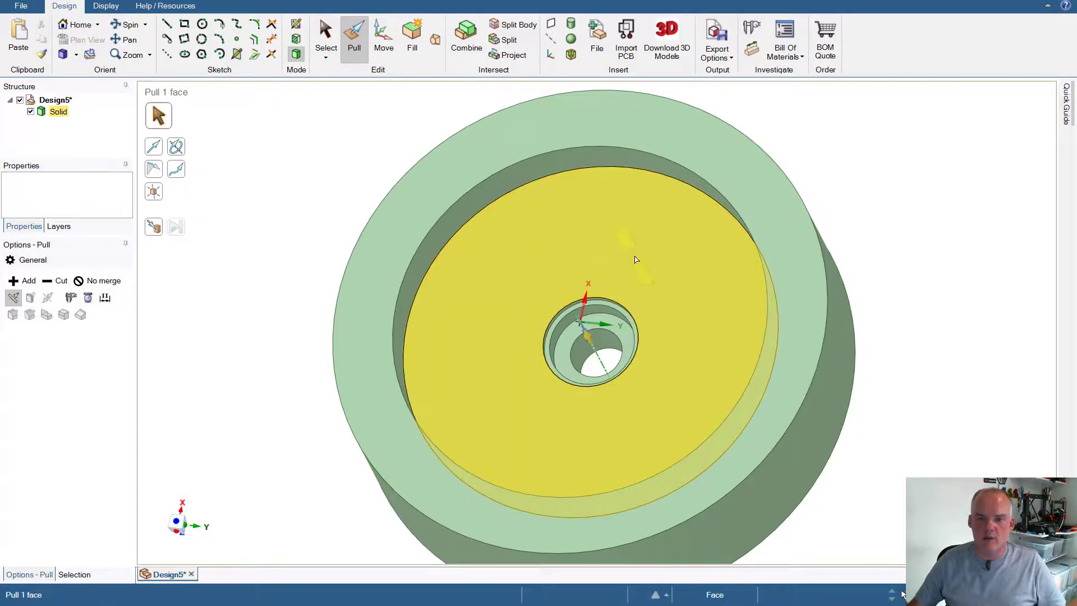
- Cut a section view through the disc's axis and measure the web thickness between the two recess floors
middle_click_drag(636, 259, 477, 303)
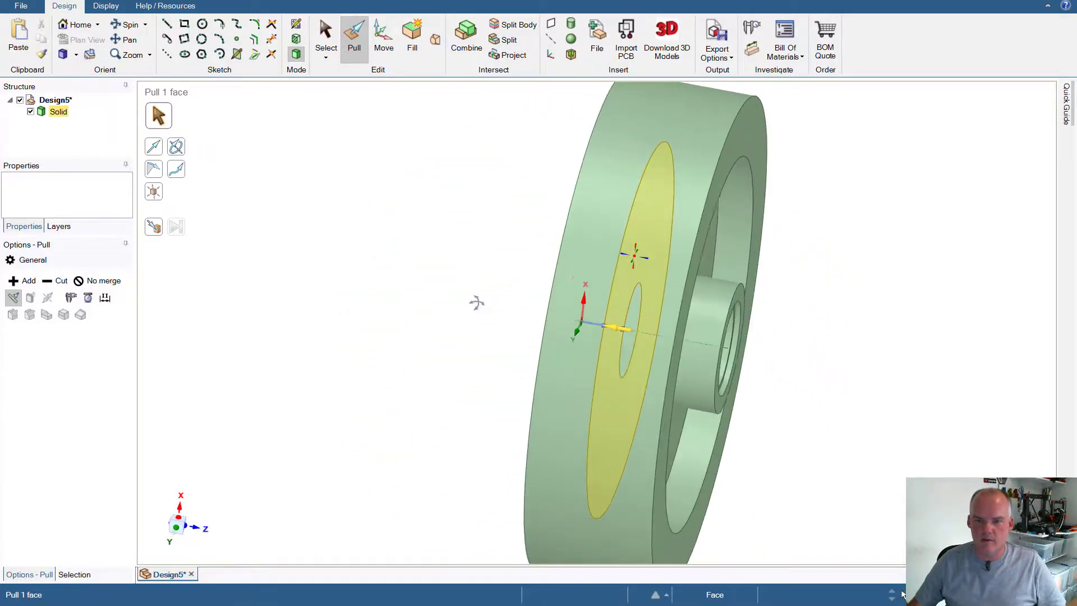
key("c")
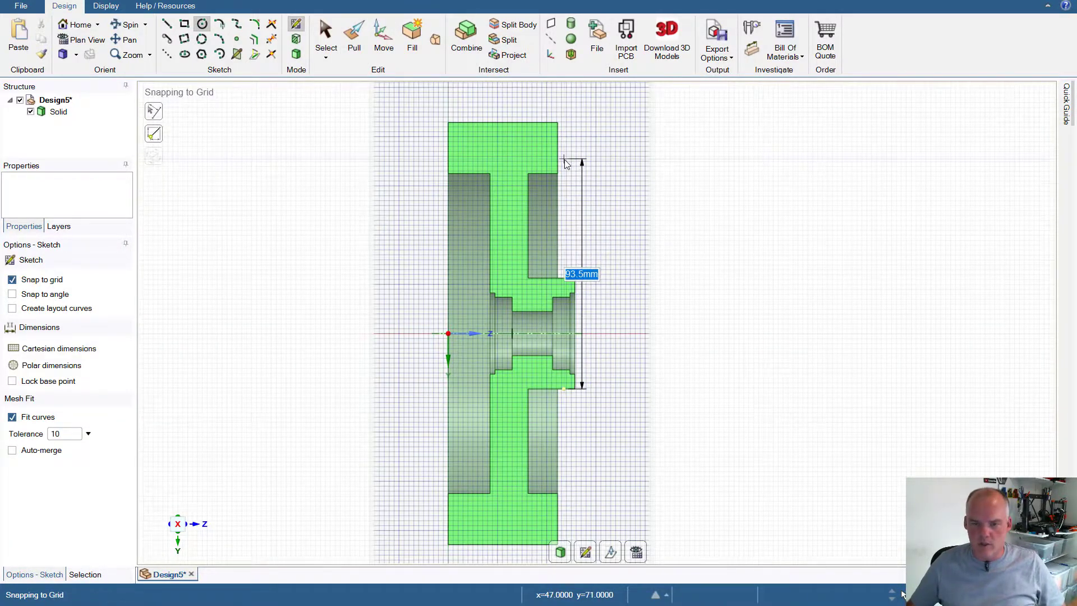
key("Escape")
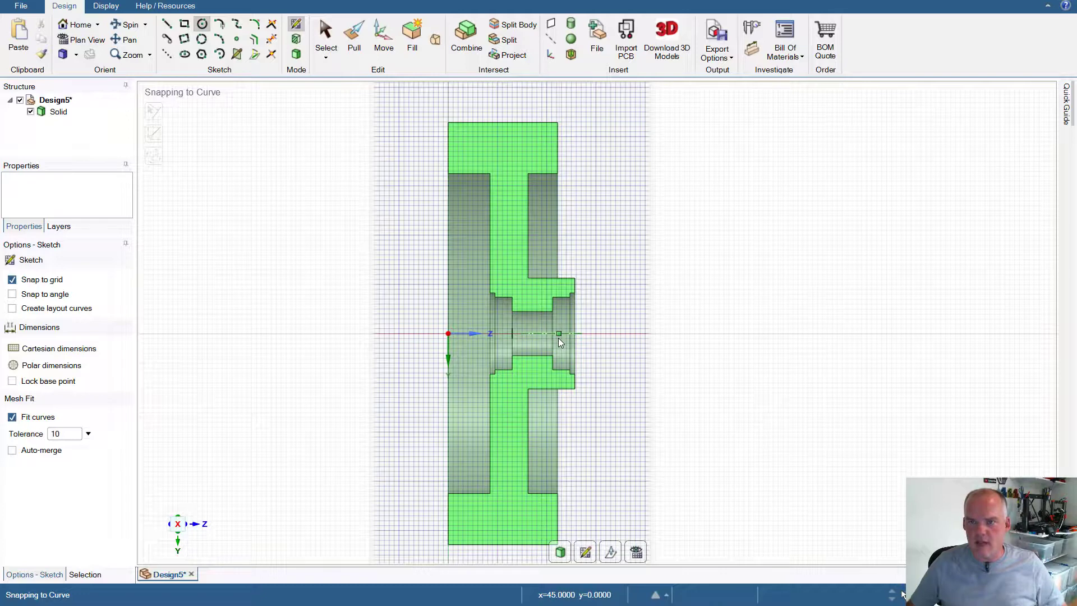
left_click(752, 28)
left_click(491, 241)
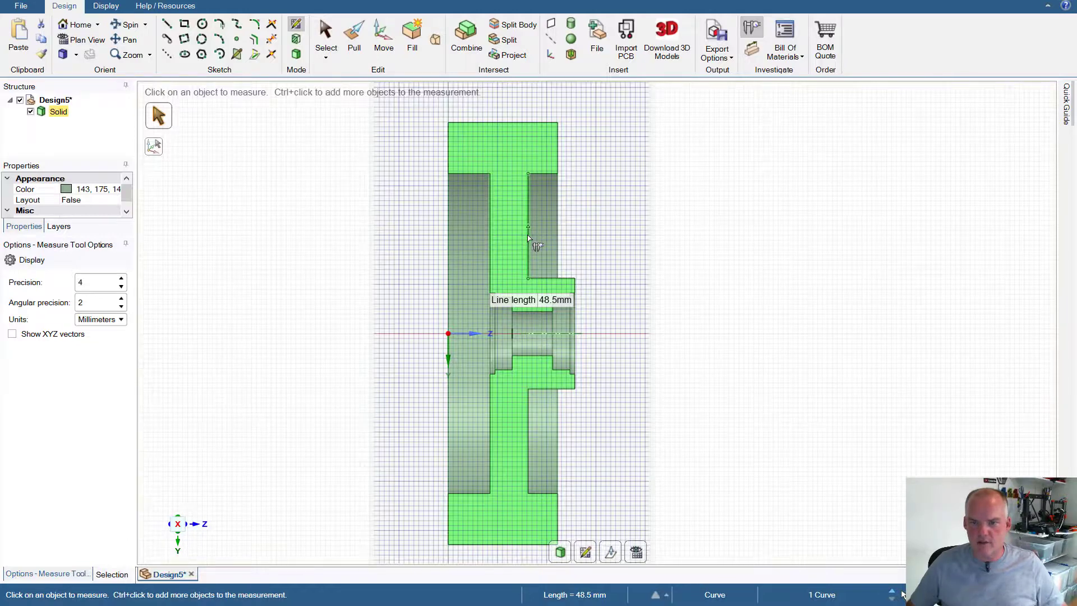
left_click(528, 238, "ctrl")
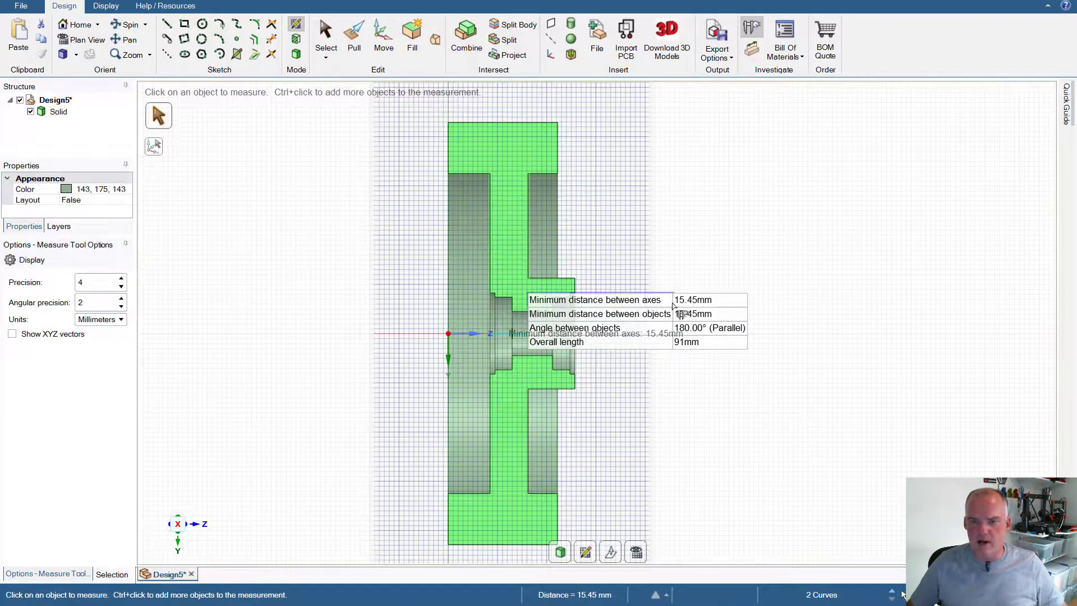
left_click(761, 251)
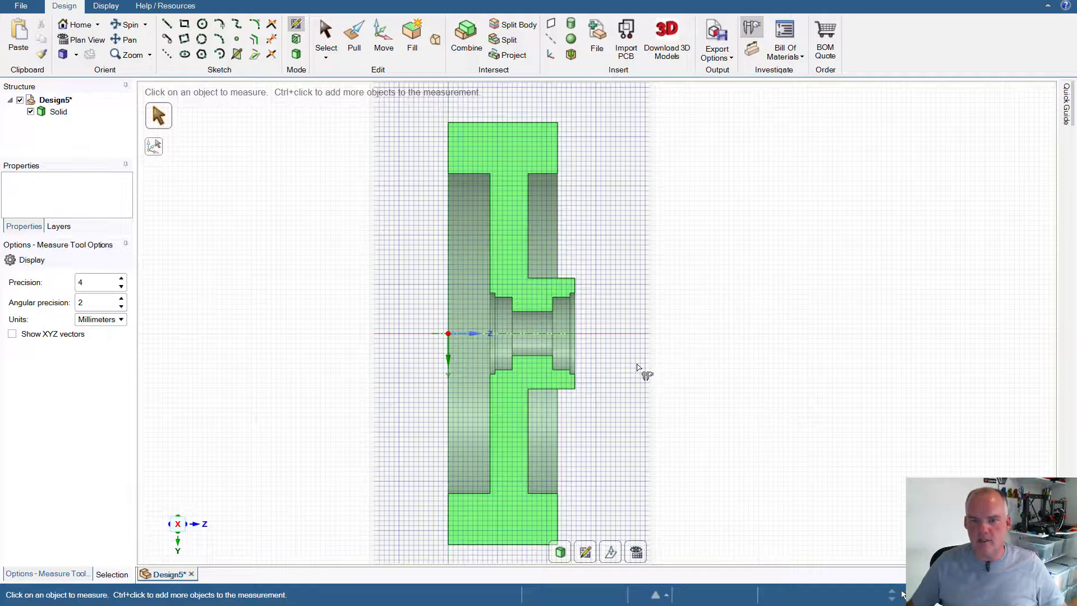
- Sketch a three-point circle about 45 mm in diameter on the recessed web, centred vertically above the through hole between hub and rim
middle_click_drag(622, 386, 312, 460)
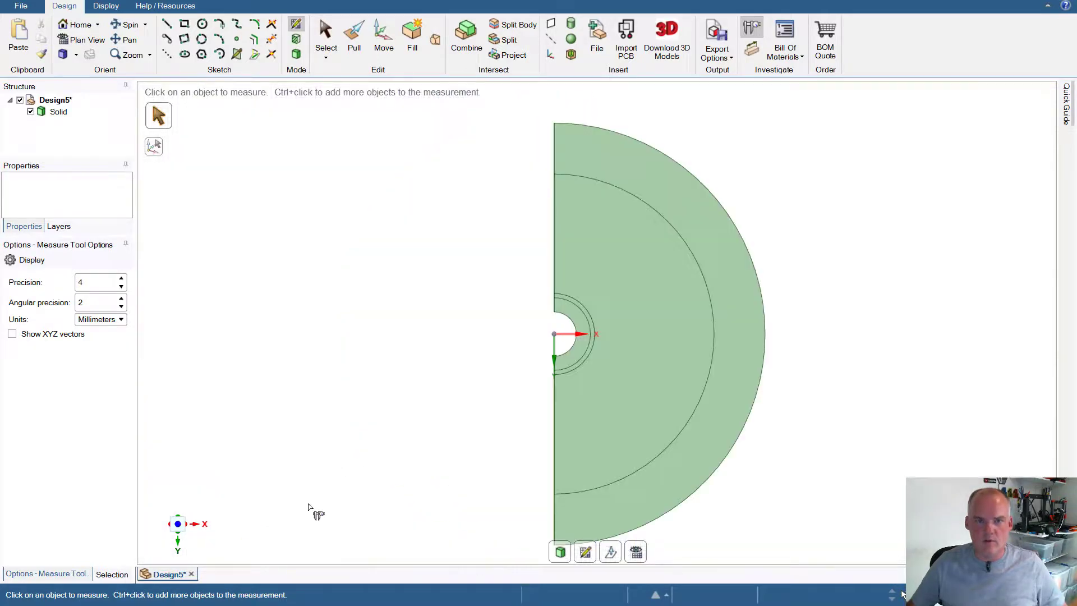
left_click(297, 54)
middle_click_drag(857, 202, 803, 203)
key("v")
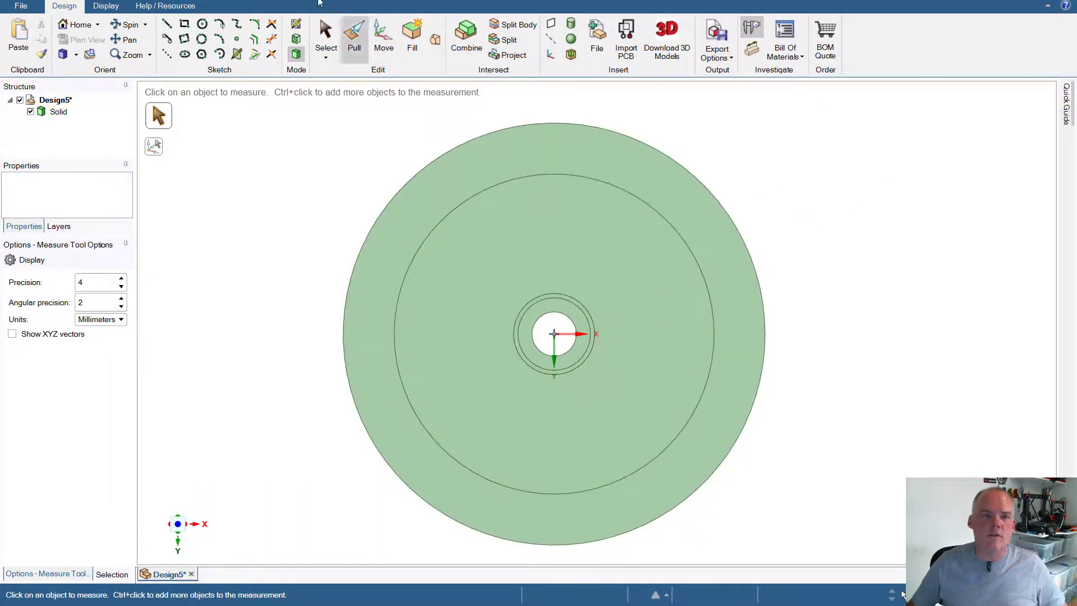
left_click(202, 24)
left_click(562, 211)
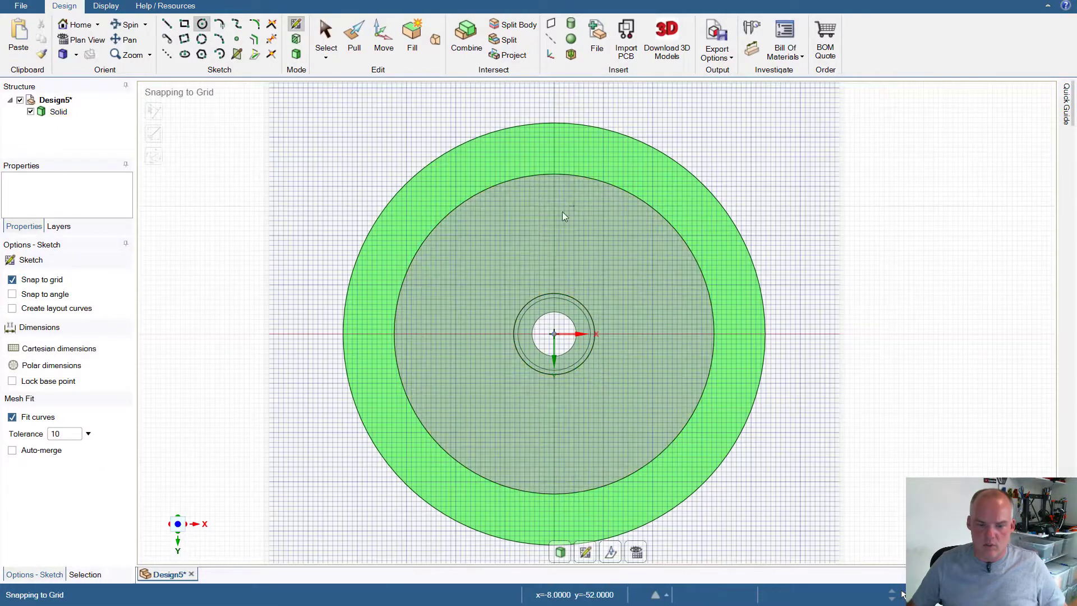
scroll(549, 224, "up", 3)
key("c")
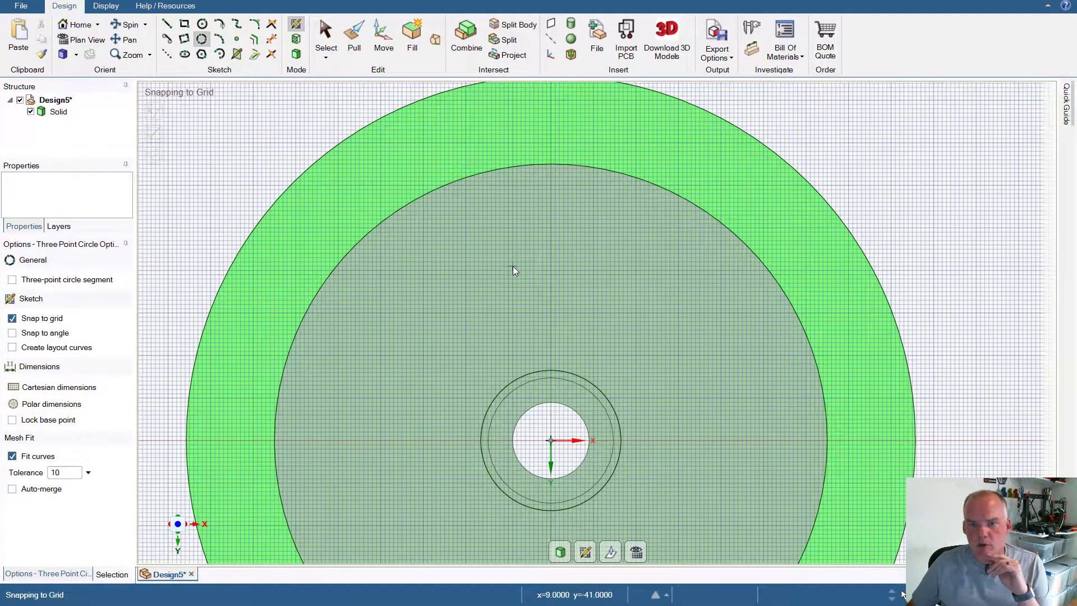
left_click(551, 173)
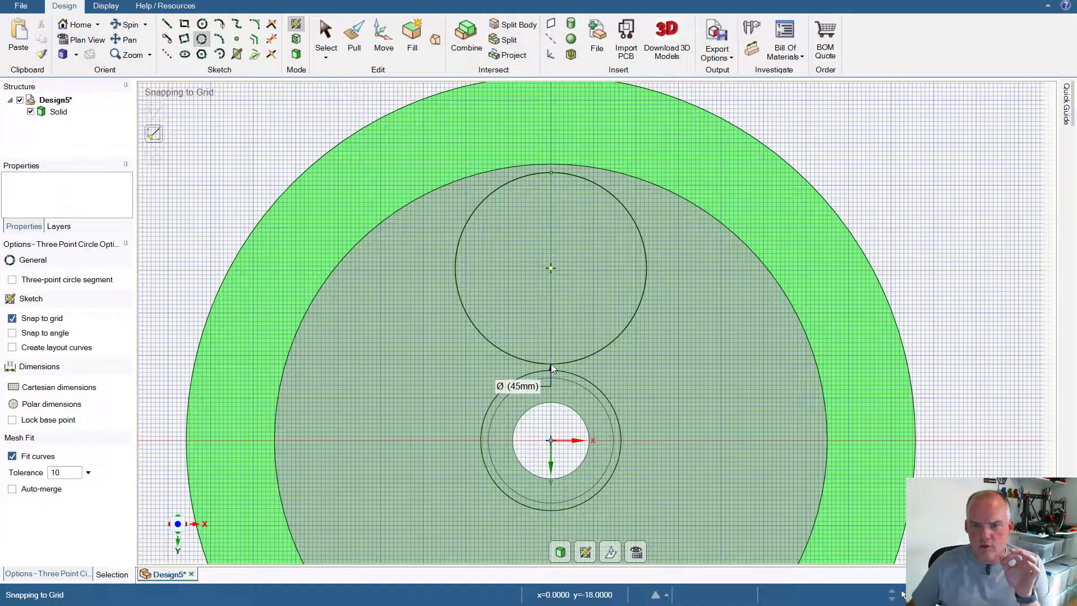
left_click(551, 364)
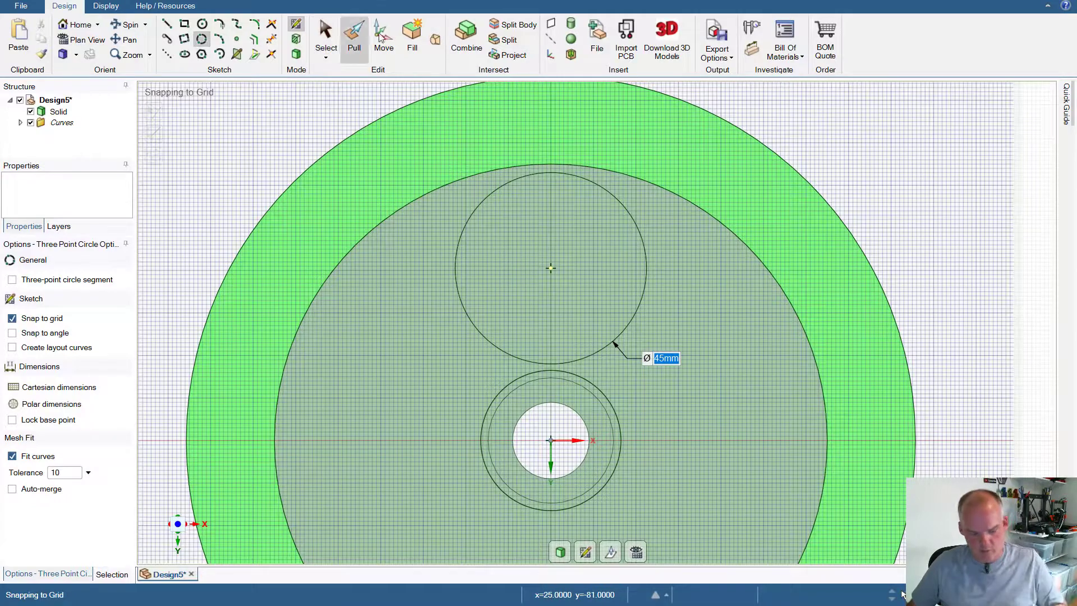
- Select the 45 mm circle with the Move tool and anchor the move handle at the hub centre
scroll(548, 291, "down", 3)
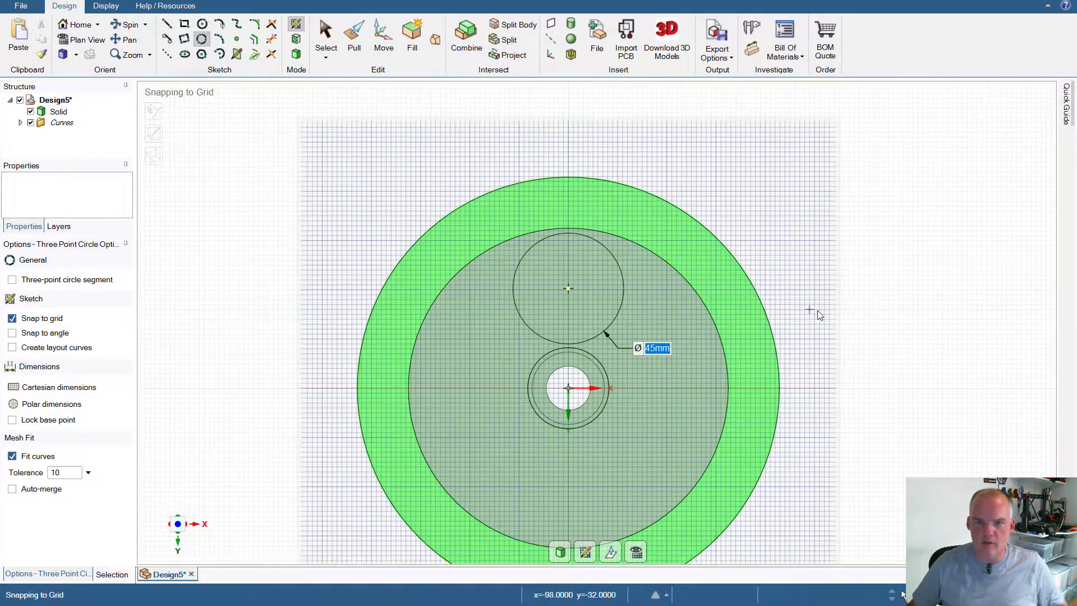
key("shift")
middle_click_drag(821, 302, 781, 223, "shift")
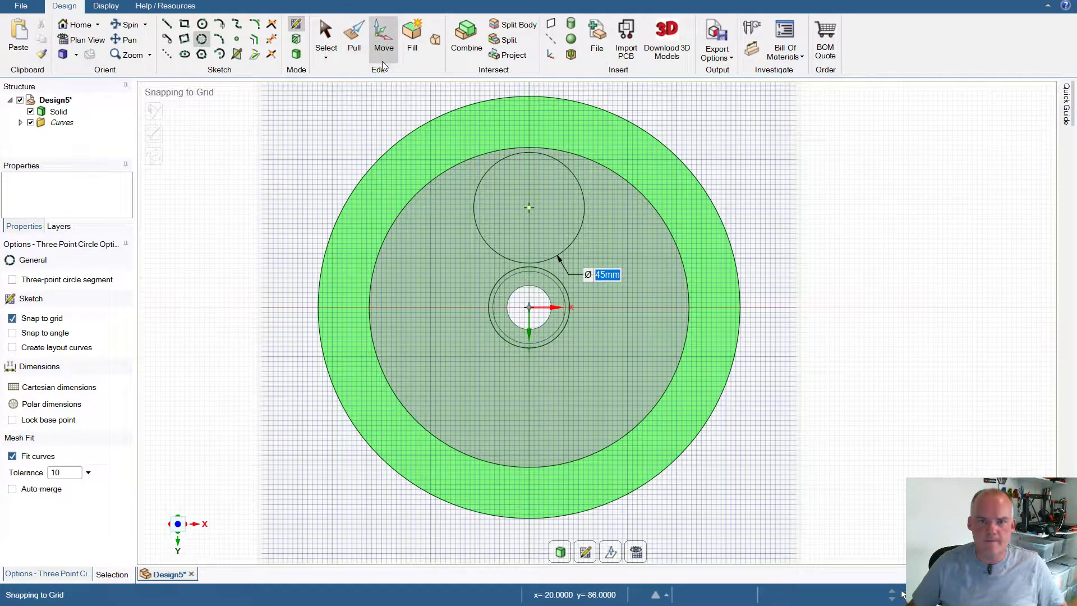
left_click(384, 37)
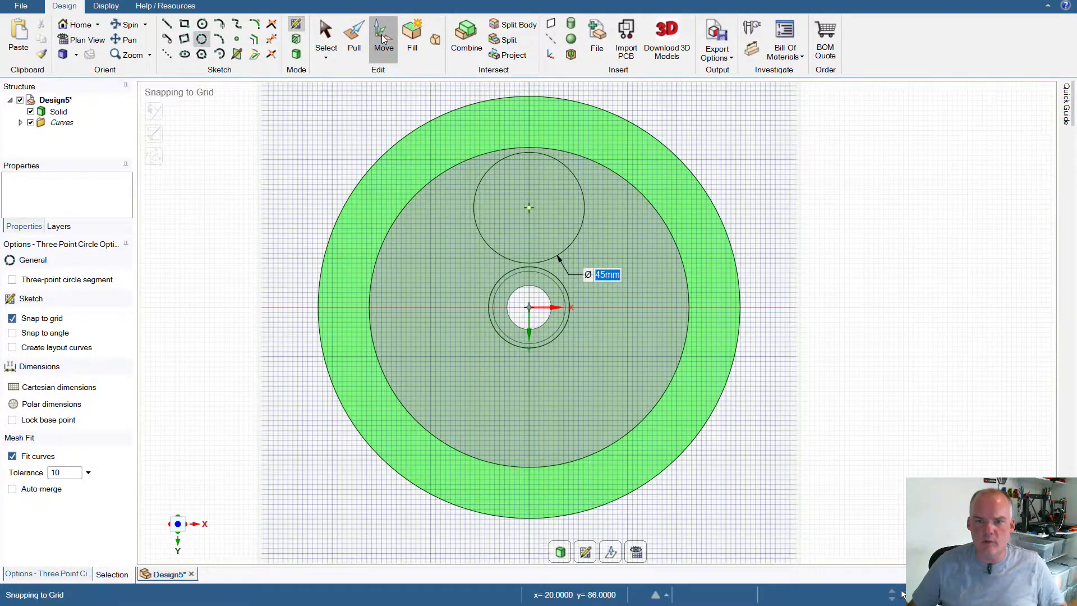
left_click(578, 231)
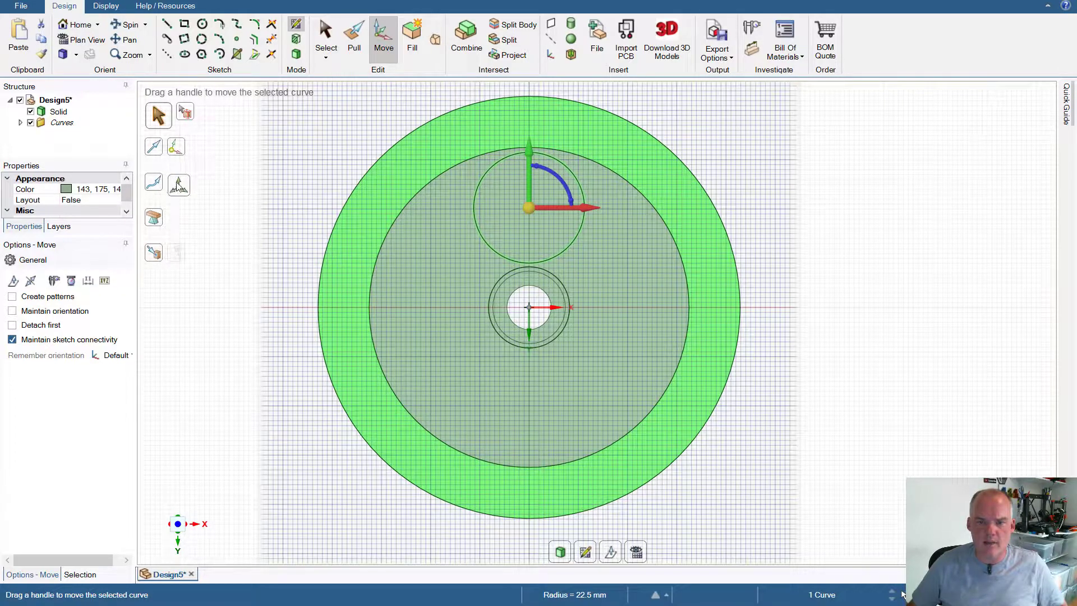
key("h")
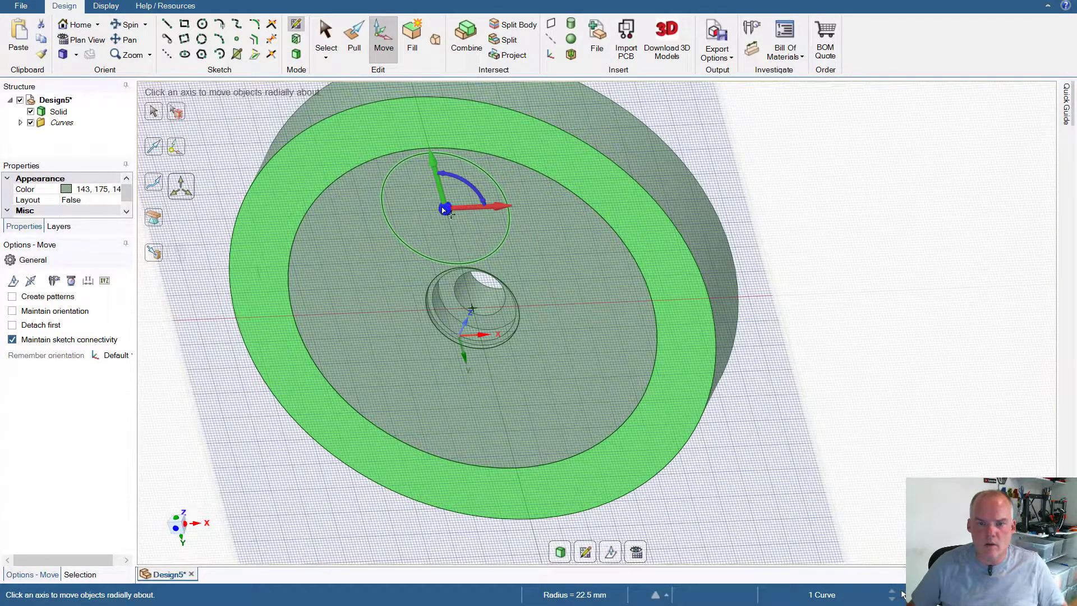
left_click_drag(445, 209, 474, 311)
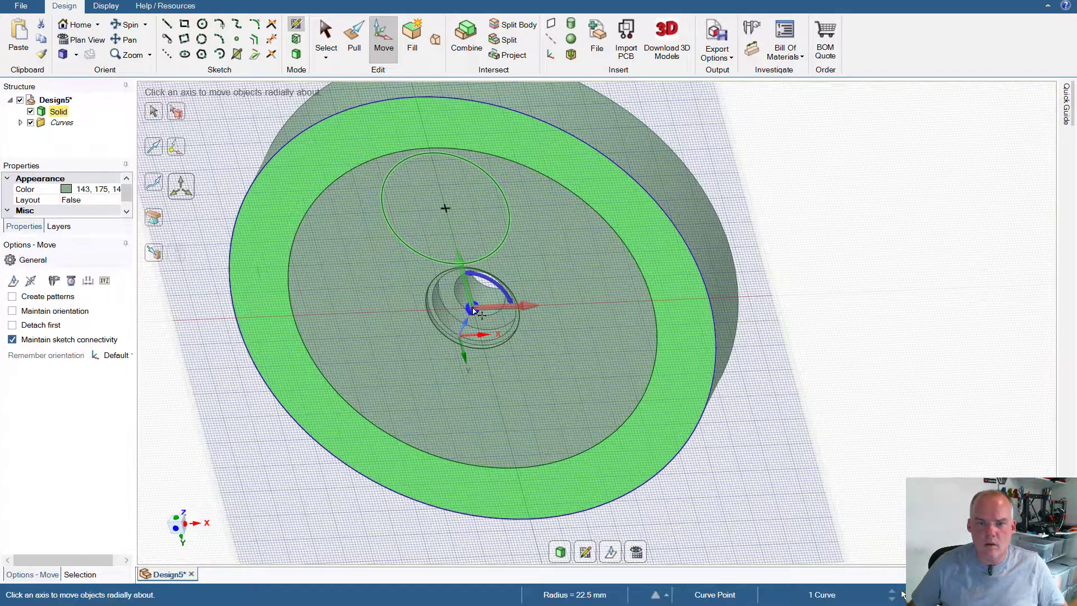
- Create a circular pattern of four 45 mm circles spaced 90° apart around the hub centre
mouse_move(797, 213)
middle_mouse_down()
mouse_move(808, 176)
mouse_move(841, 158)
mouse_move(825, 140)
middle_mouse_up()
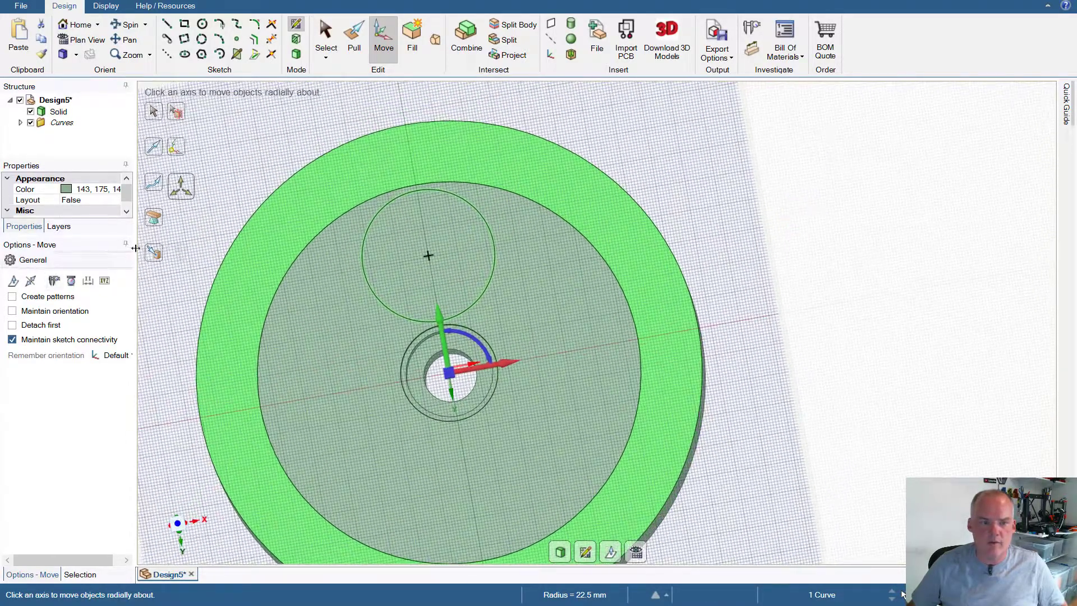
left_click(35, 298)
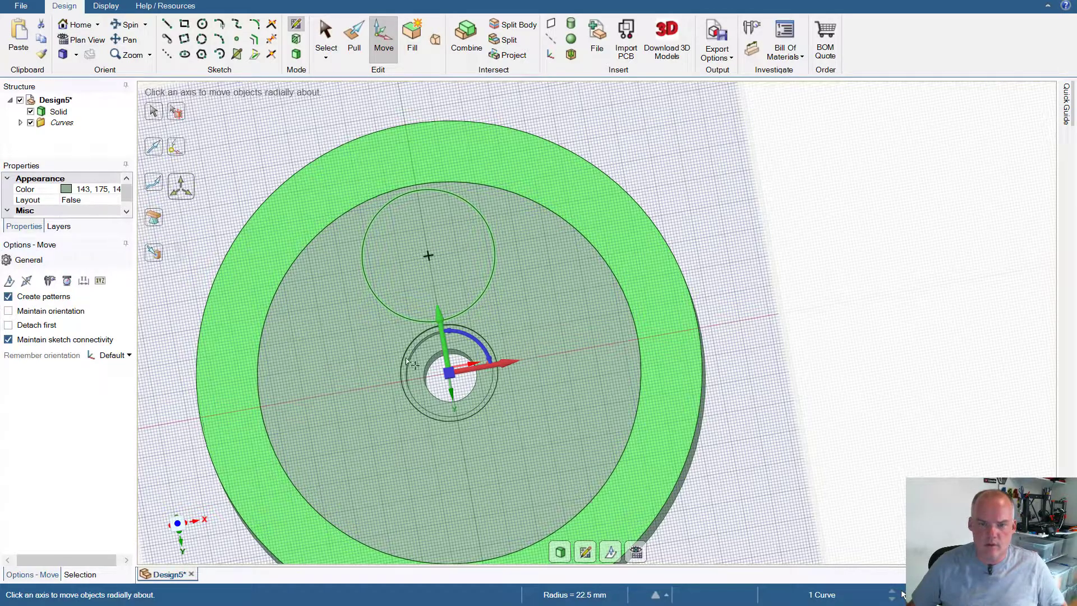
left_click_drag(465, 337, 481, 386)
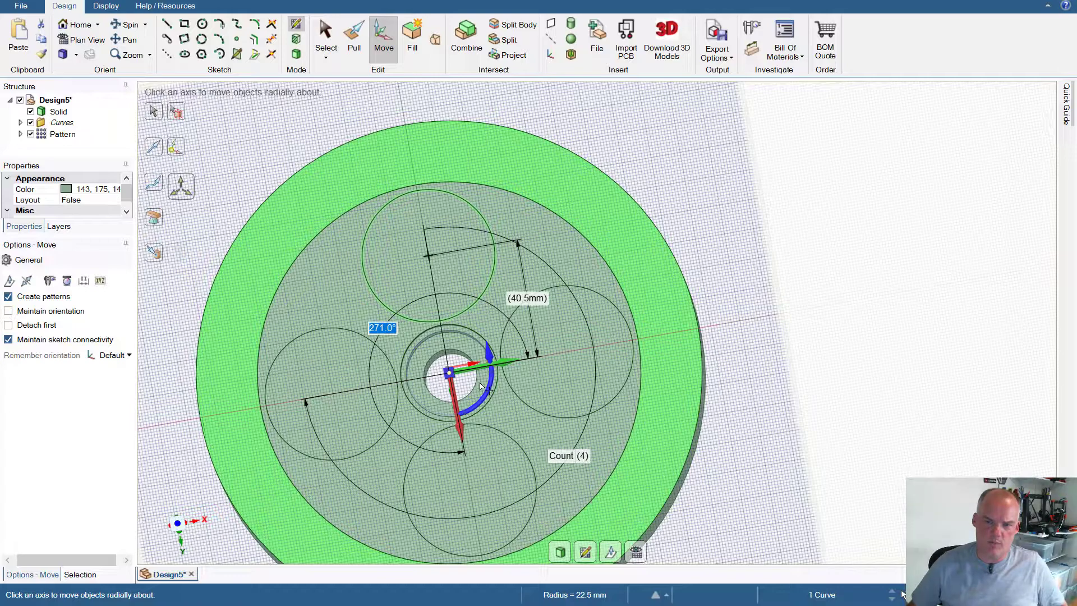
type("90")
key("Tab")
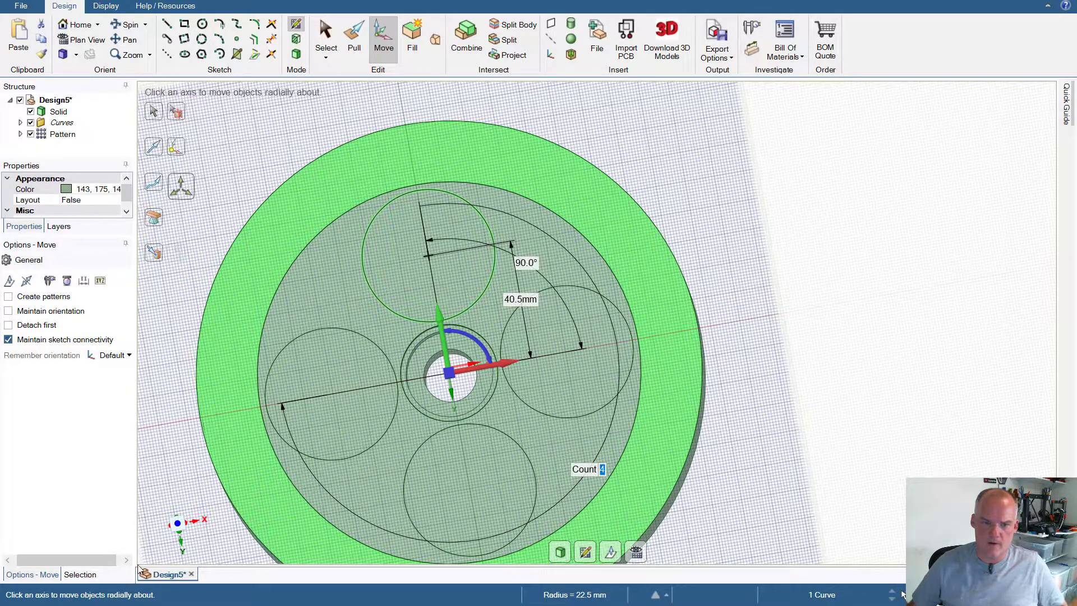
left_click(178, 525)
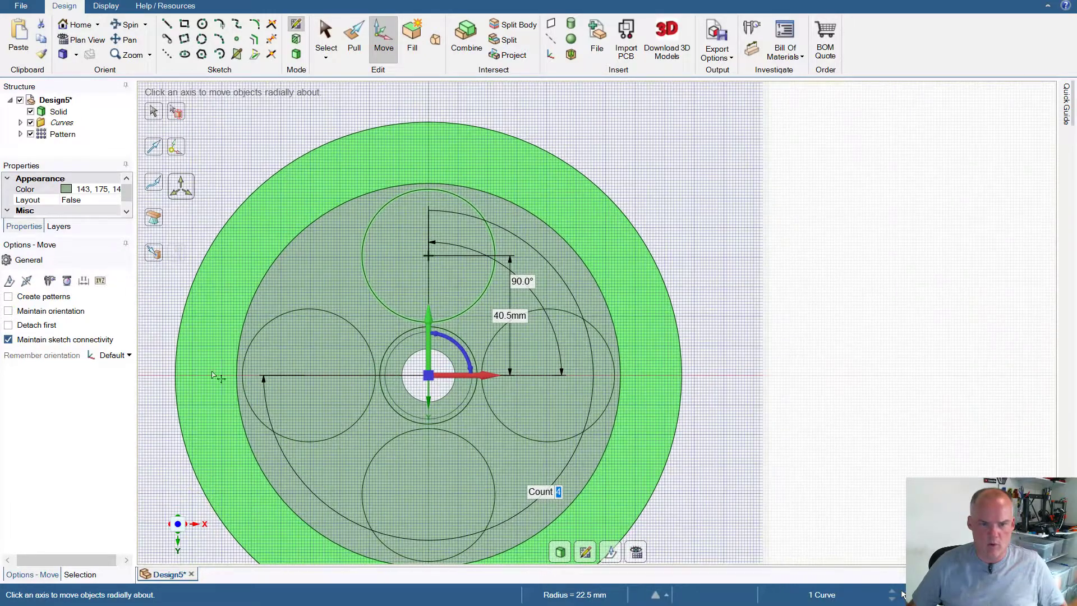
middle_click_drag(178, 444, 238, 399, "shift")
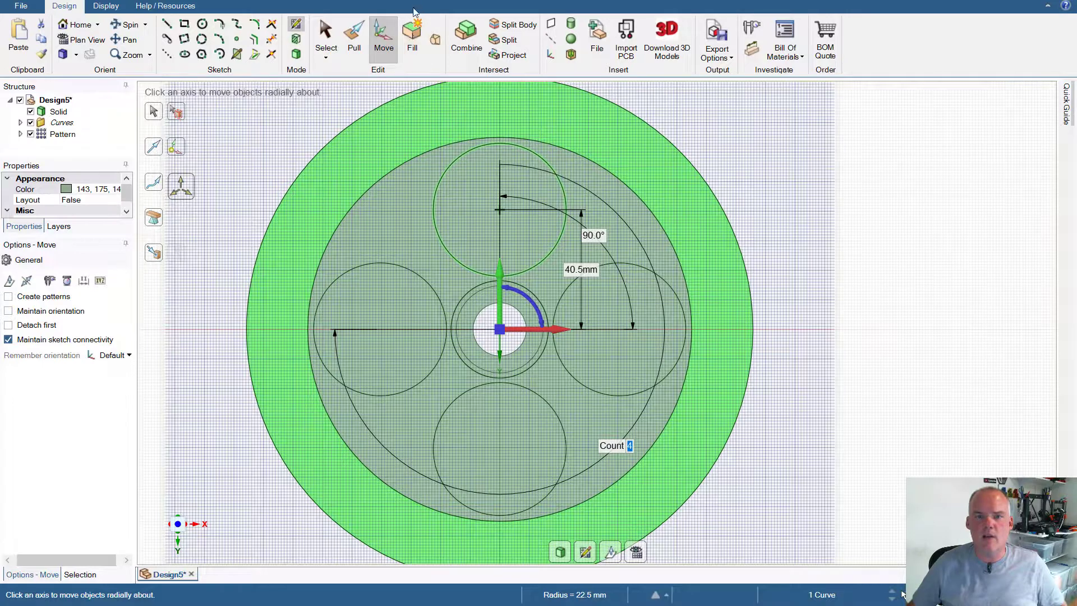
- Pull the four circular web faces up to the opposite recess floor to cut them through the web
left_click(351, 39)
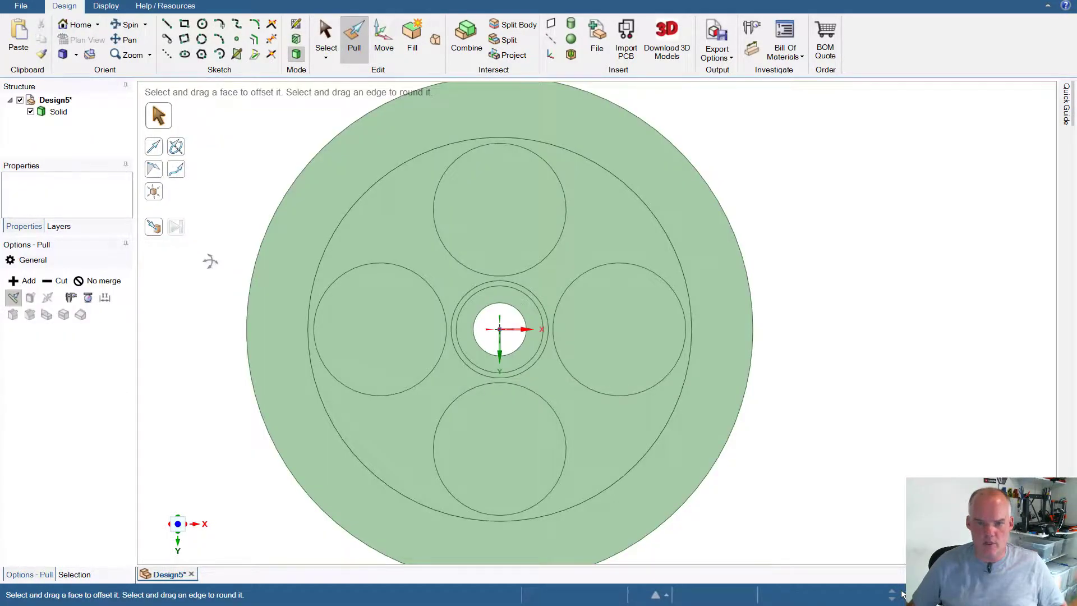
middle_click_drag(210, 260, 319, 264)
left_click(528, 219)
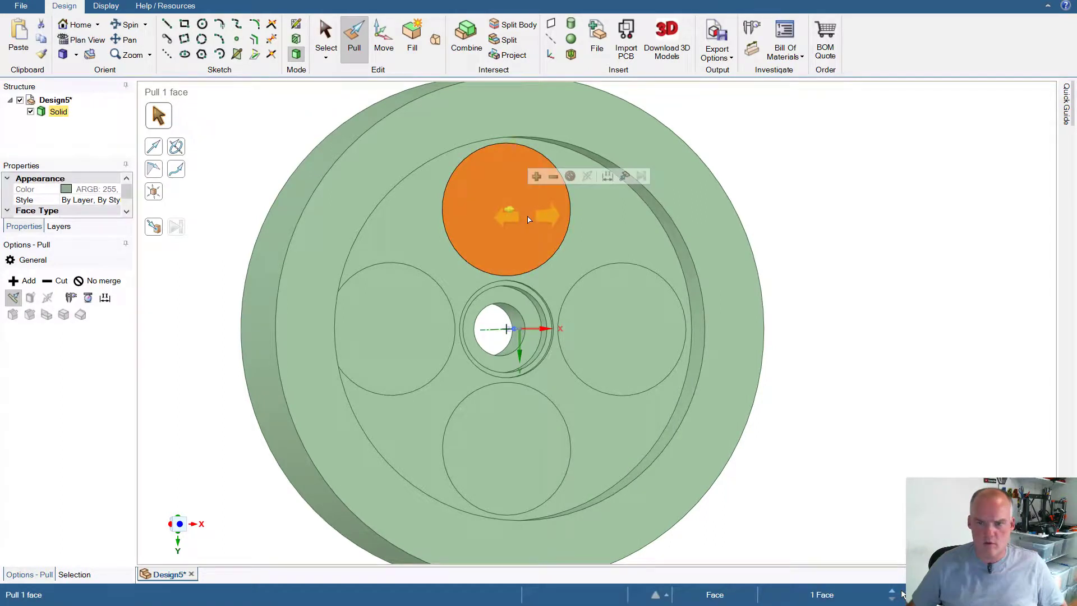
left_click(611, 340, "ctrl")
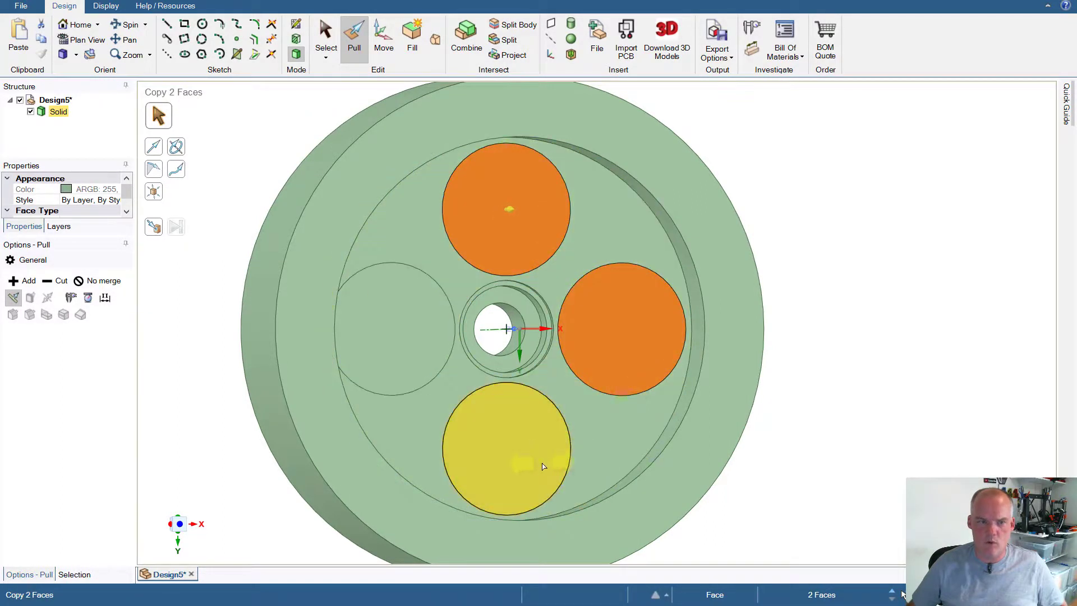
left_click(553, 457, "ctrl")
left_click(421, 331, "ctrl")
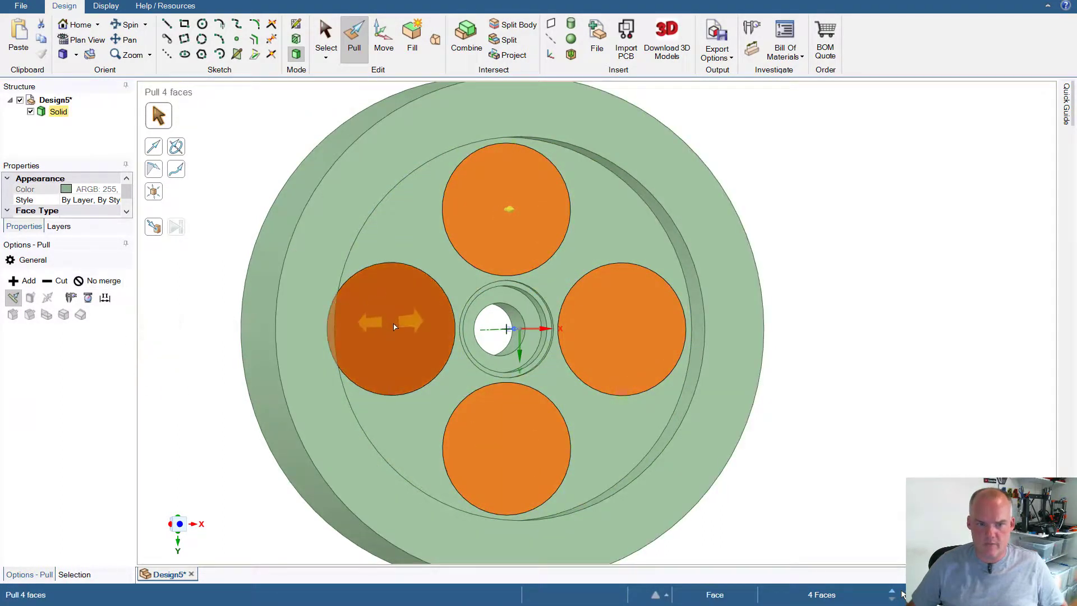
middle_click_drag(182, 316, 368, 312)
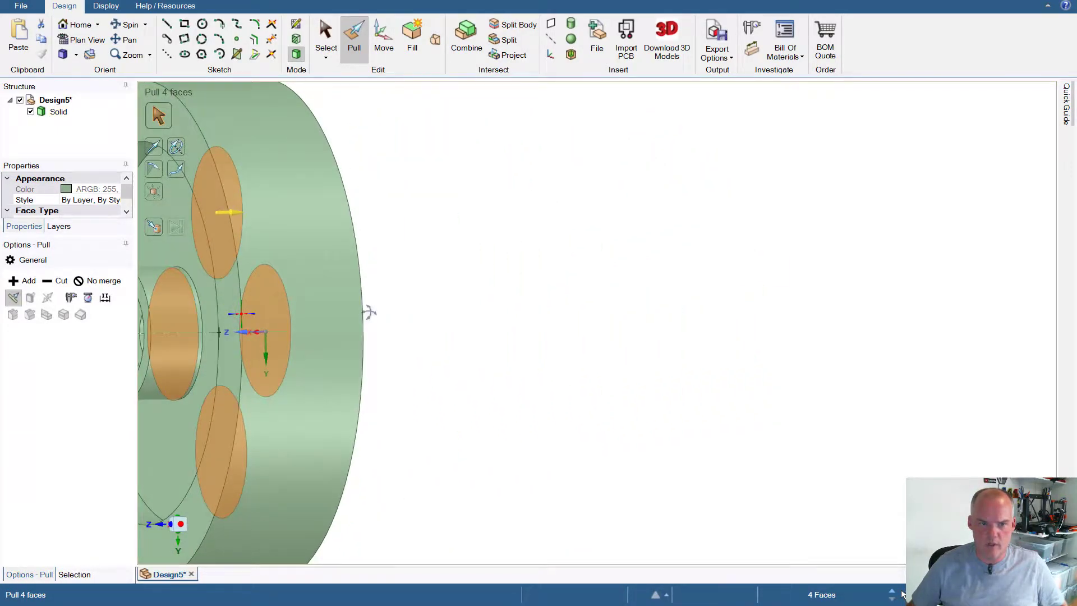
left_click(157, 233)
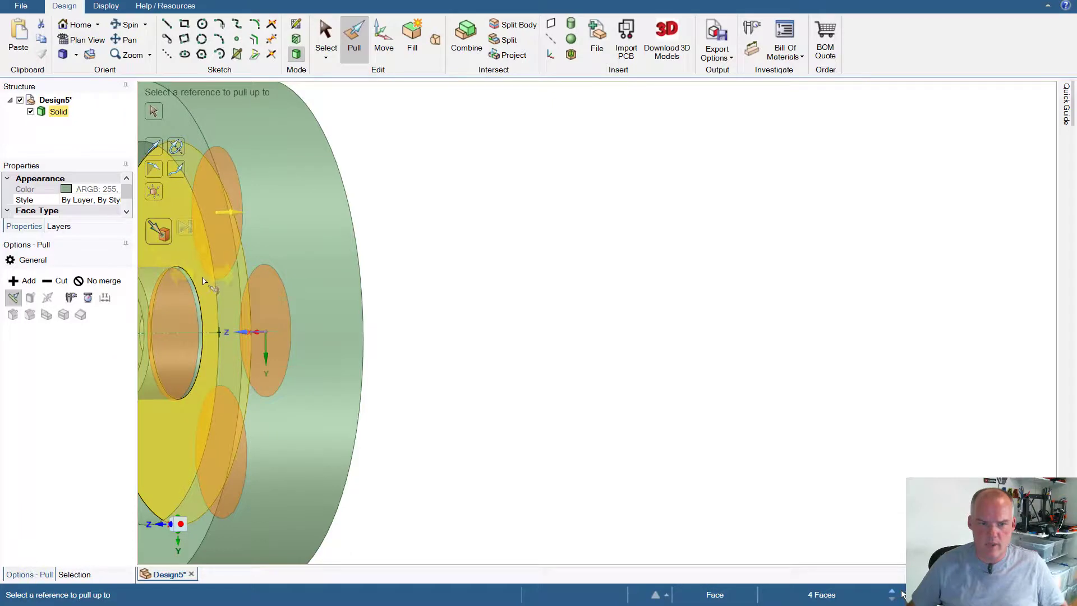
left_click(204, 281)
middle_click_drag(495, 274, 701, 277)
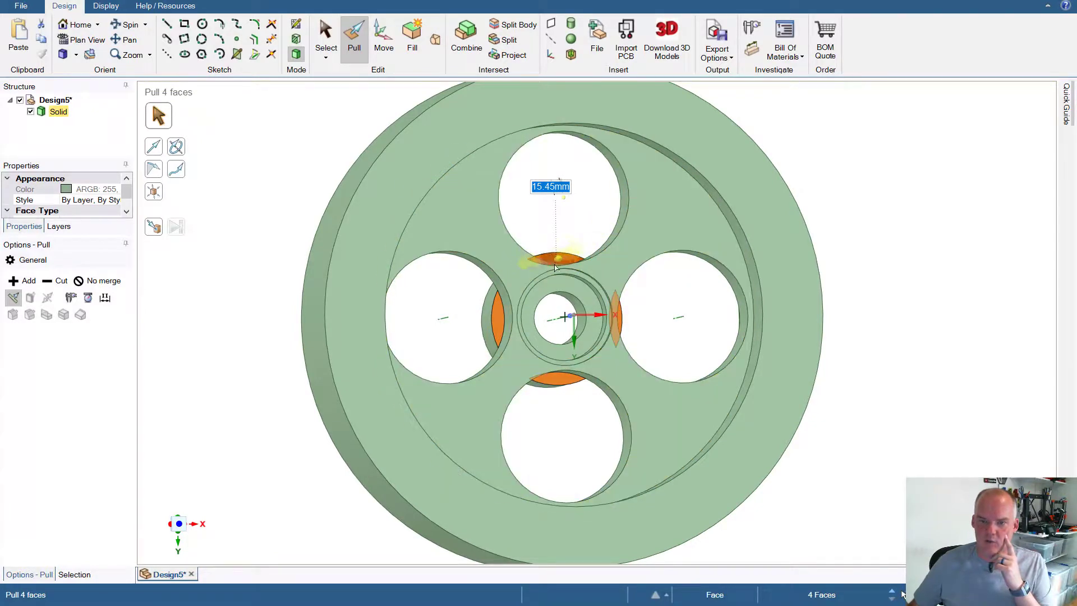
- Pull the four leftover lens-shaped faces beside the hub up to the web's near recess floor
middle_click_drag(848, 308, 907, 309)
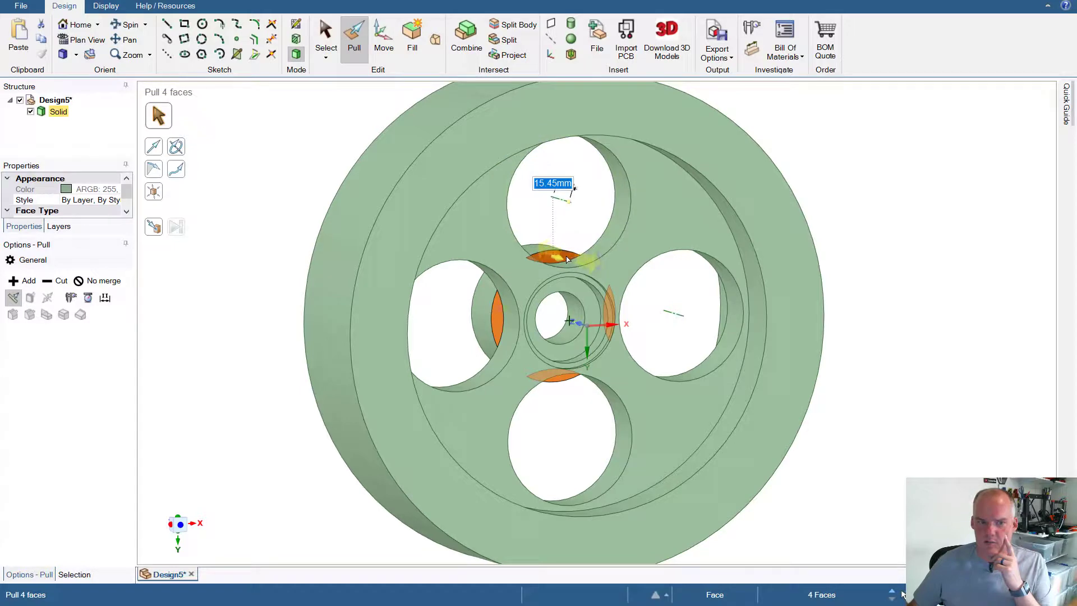
left_click(156, 228)
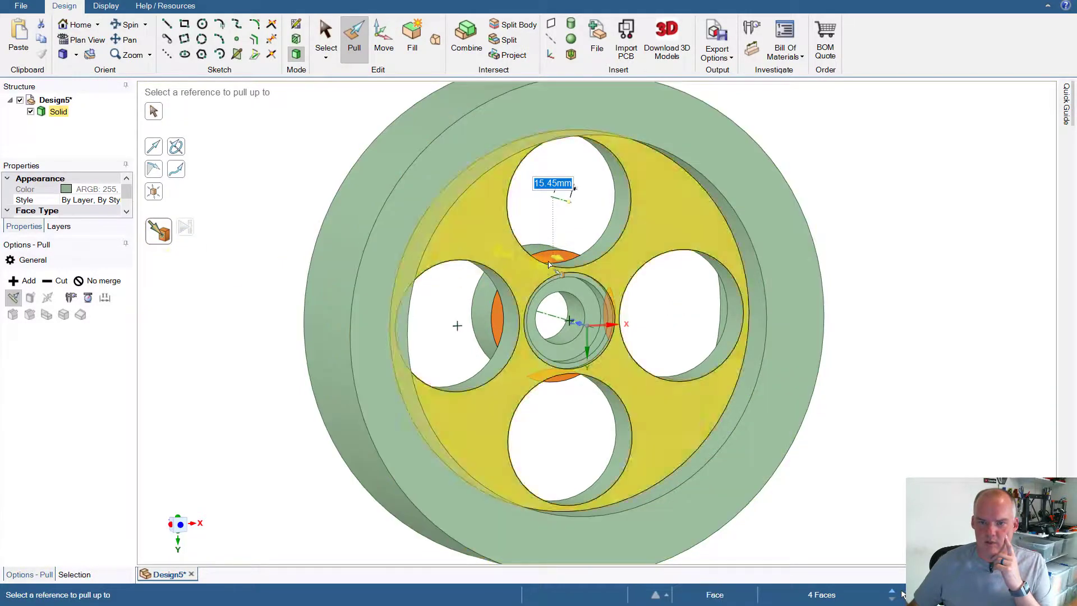
left_click(604, 275)
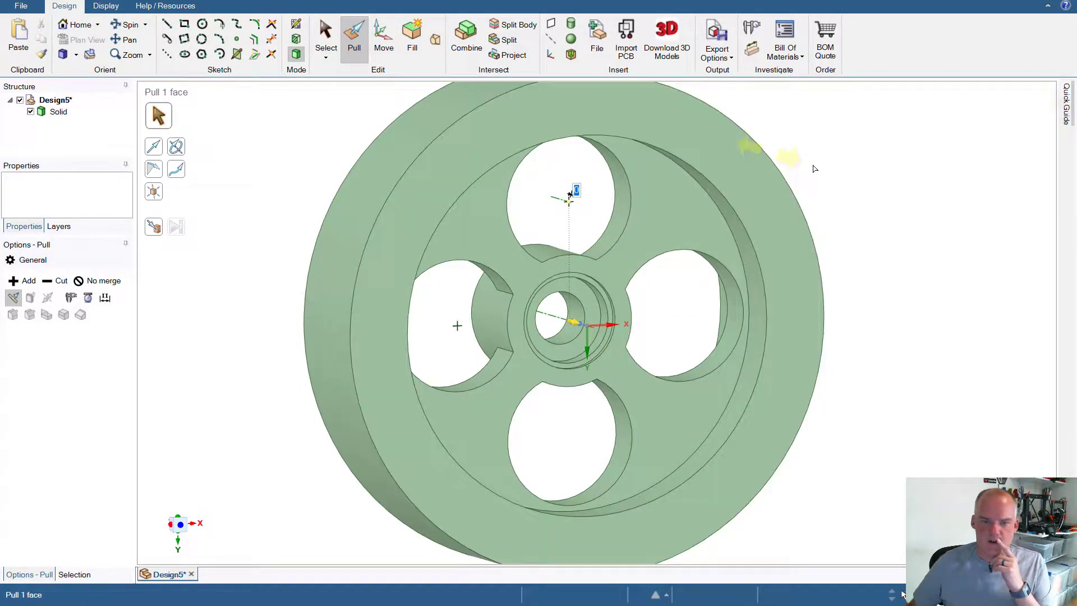
- Set the radius of the hub boss's outer cylinder to 25 mm
middle_click_drag(258, 333, 657, 322)
mouse_move(450, 337)
middle_mouse_down()
mouse_move(238, 349)
mouse_move(454, 335)
middle_mouse_up()
key("v")
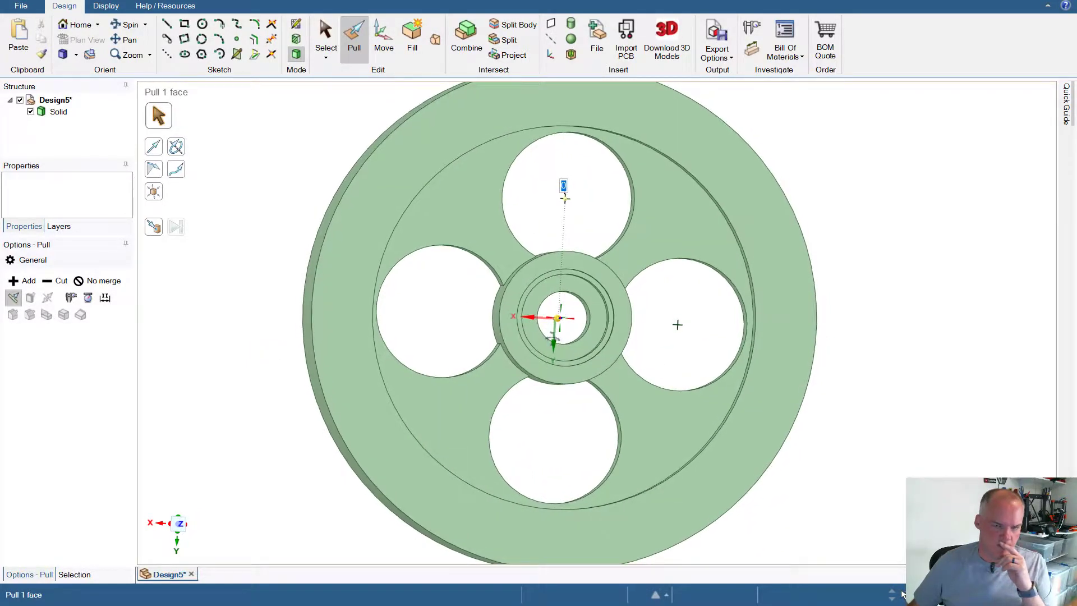
middle_click_drag(275, 416, 295, 430)
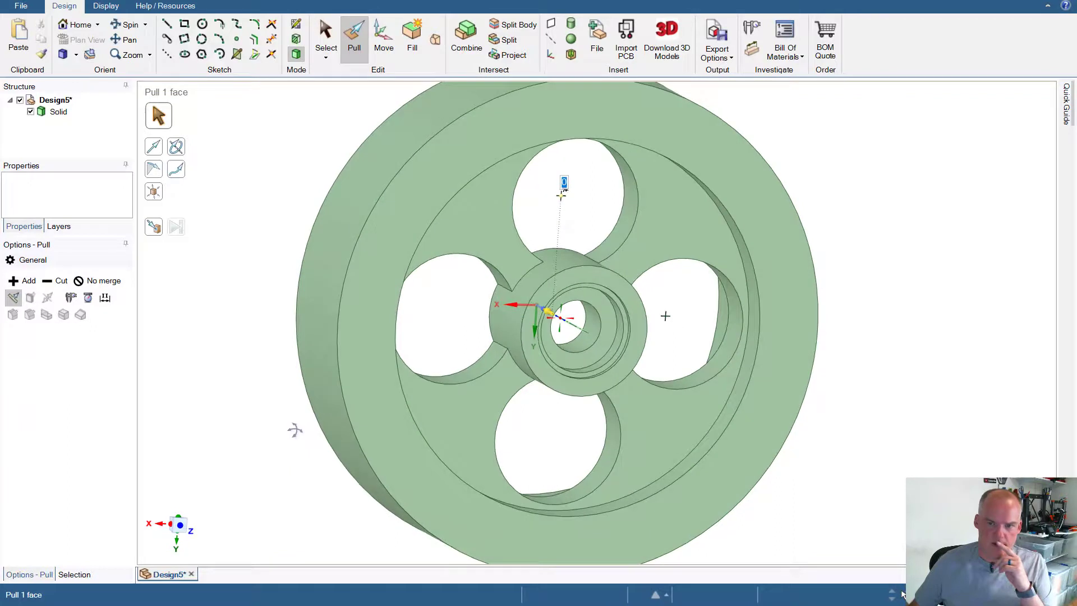
left_click(559, 258)
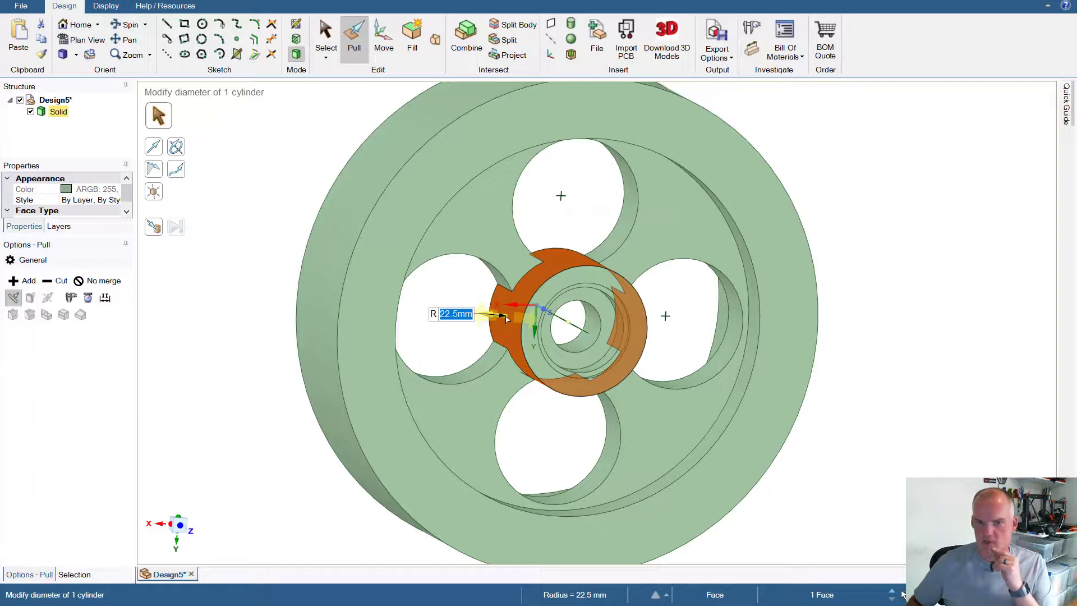
type("25")
key("Return")
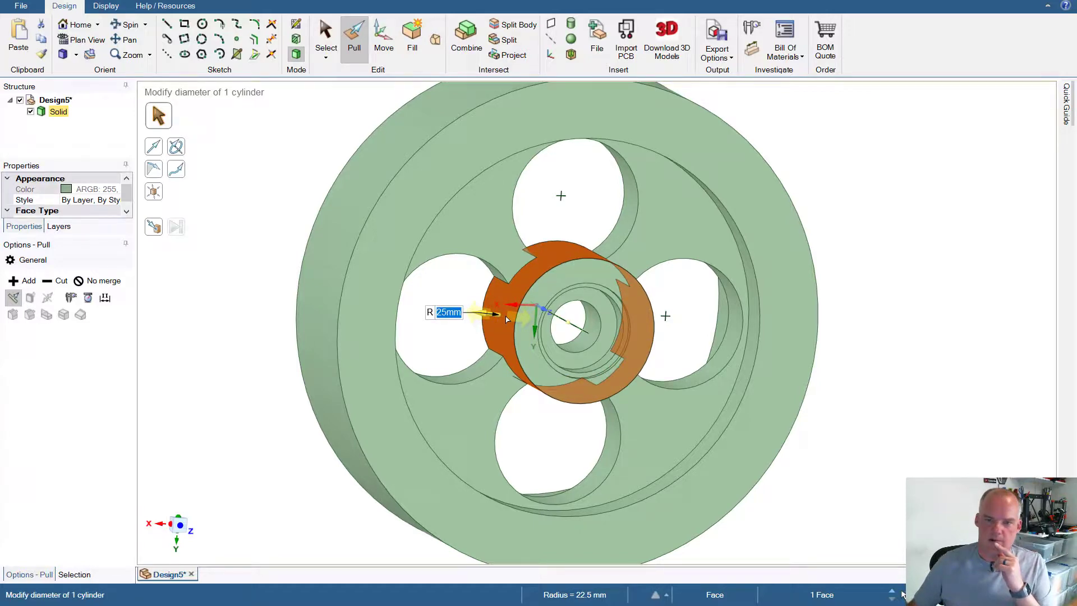
middle_click_drag(854, 313, 806, 265)
key("Escape")
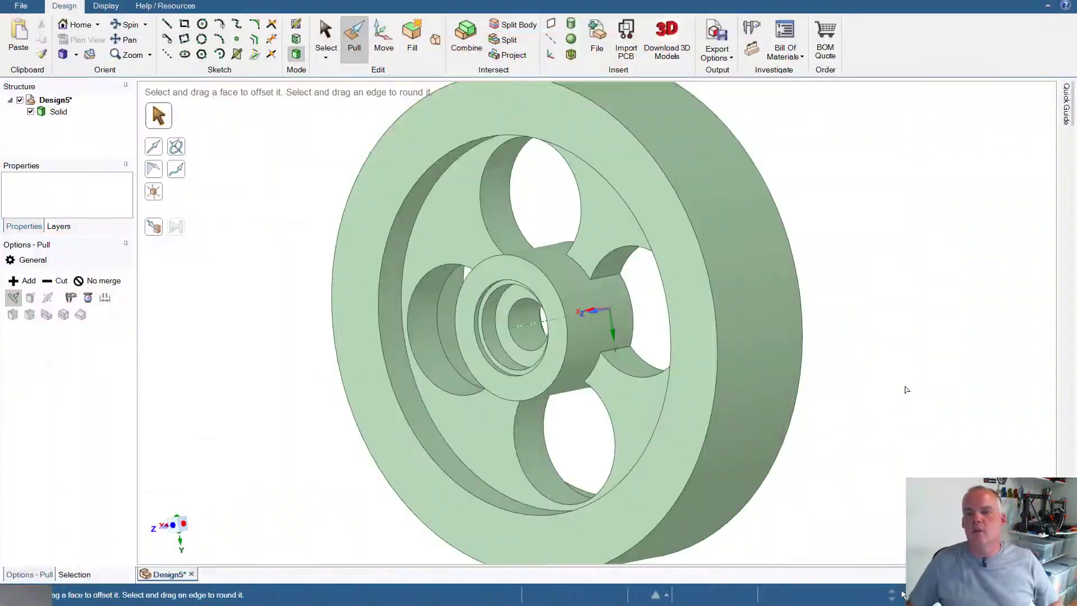
- Round both outer circular edges of the wheel rim with the Pull tool
key("c")
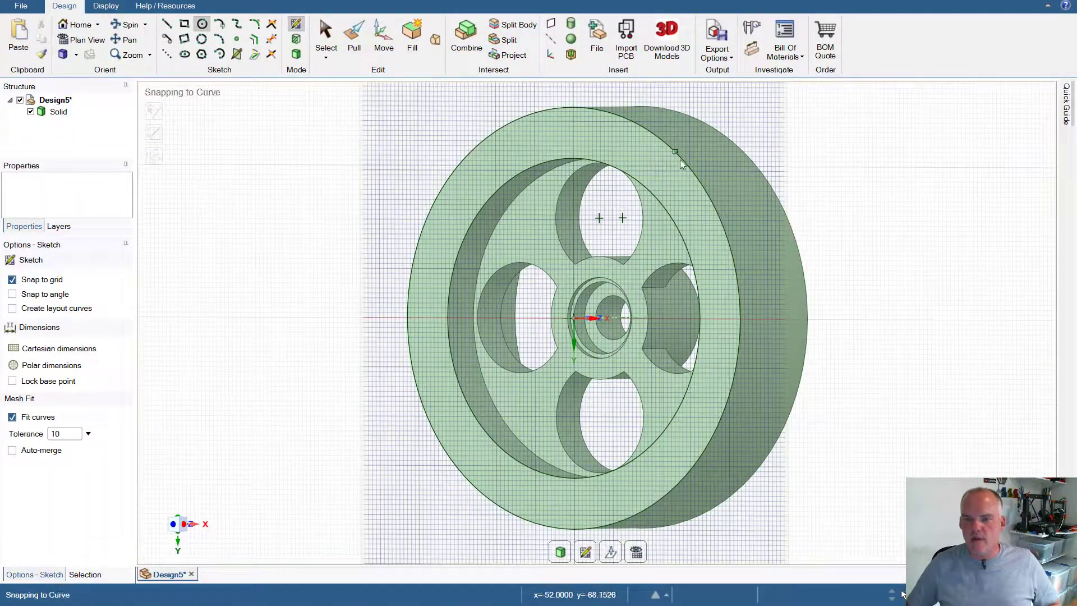
middle_click_drag(832, 212, 822, 221)
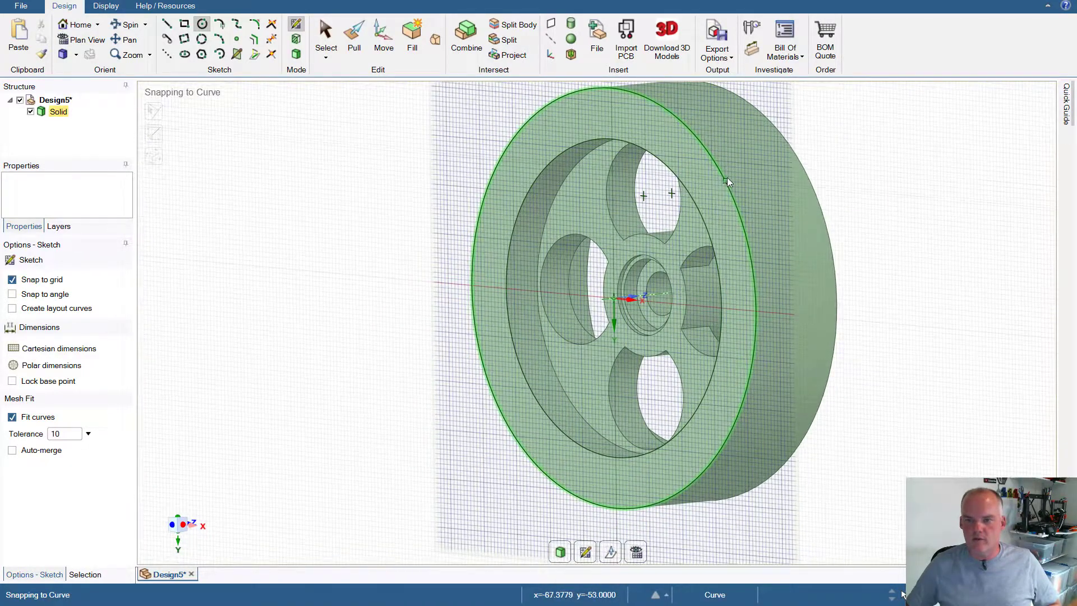
left_click(351, 41)
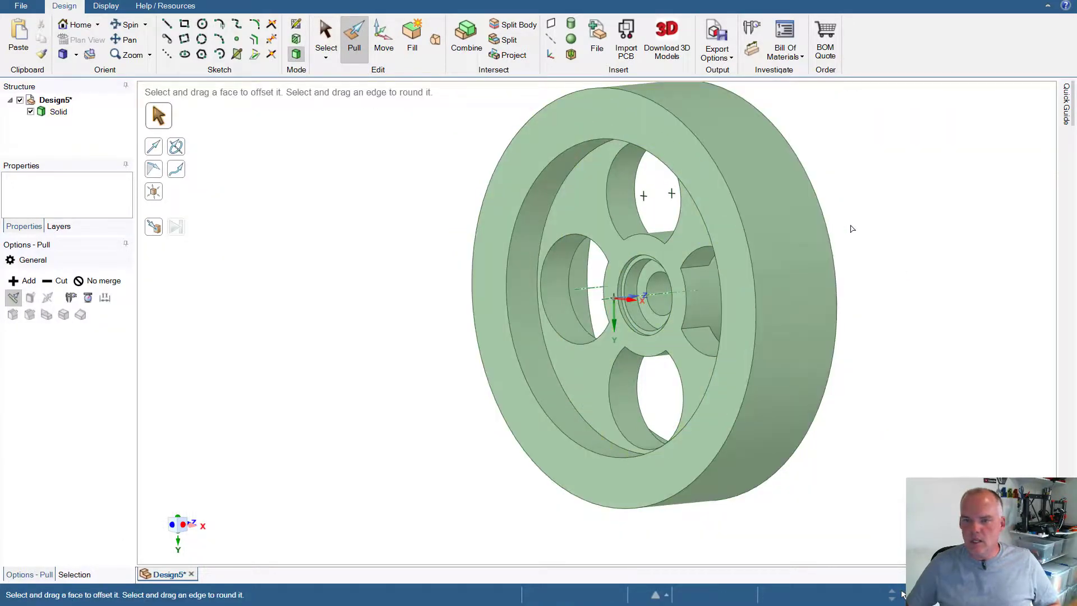
middle_click_drag(852, 229, 873, 234)
left_click(728, 233)
left_click(720, 236)
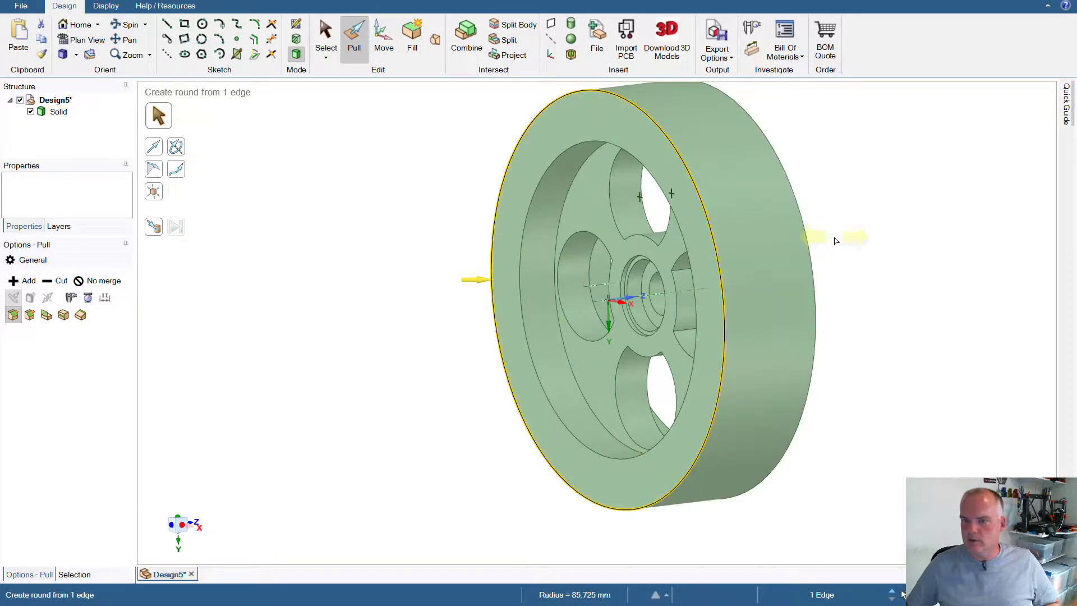
left_click(812, 248, "ctrl")
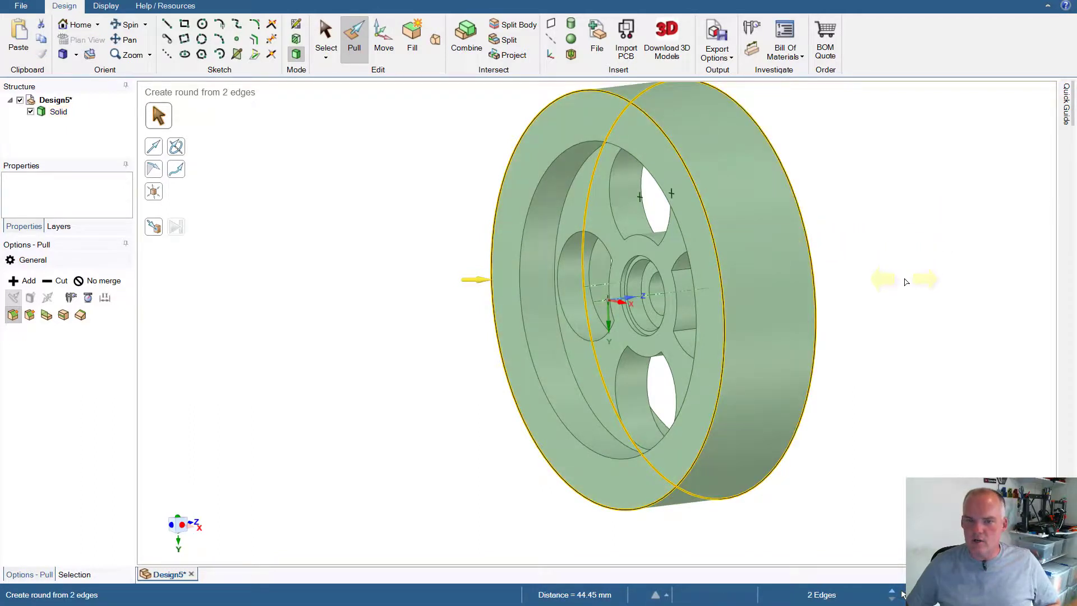
middle_click_drag(907, 269, 932, 267)
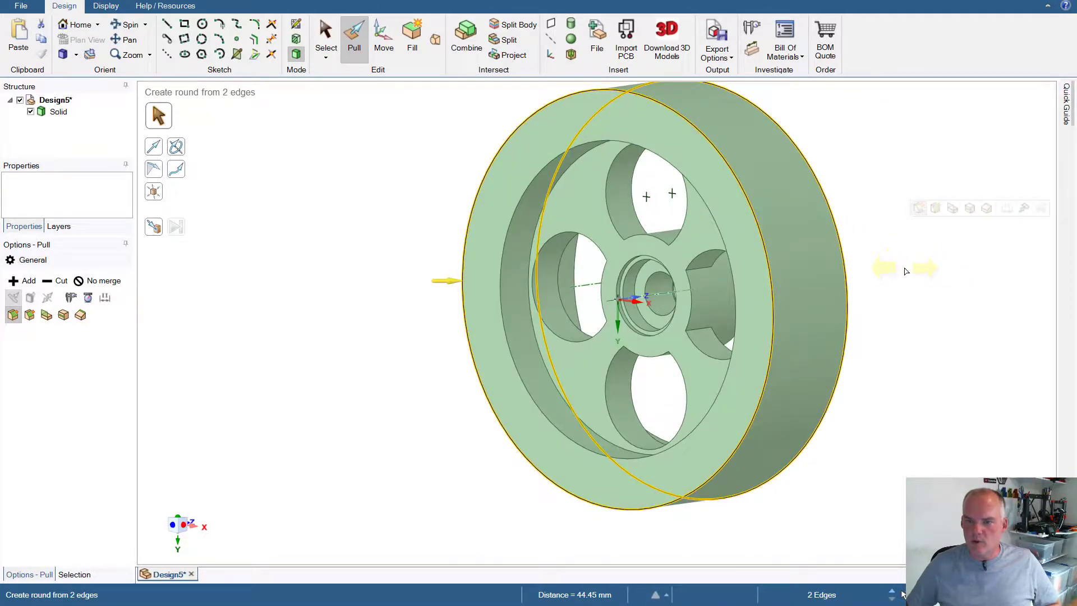
left_click_drag(914, 273, 944, 275)
left_click(920, 305)
middle_click_drag(914, 291, 992, 279)
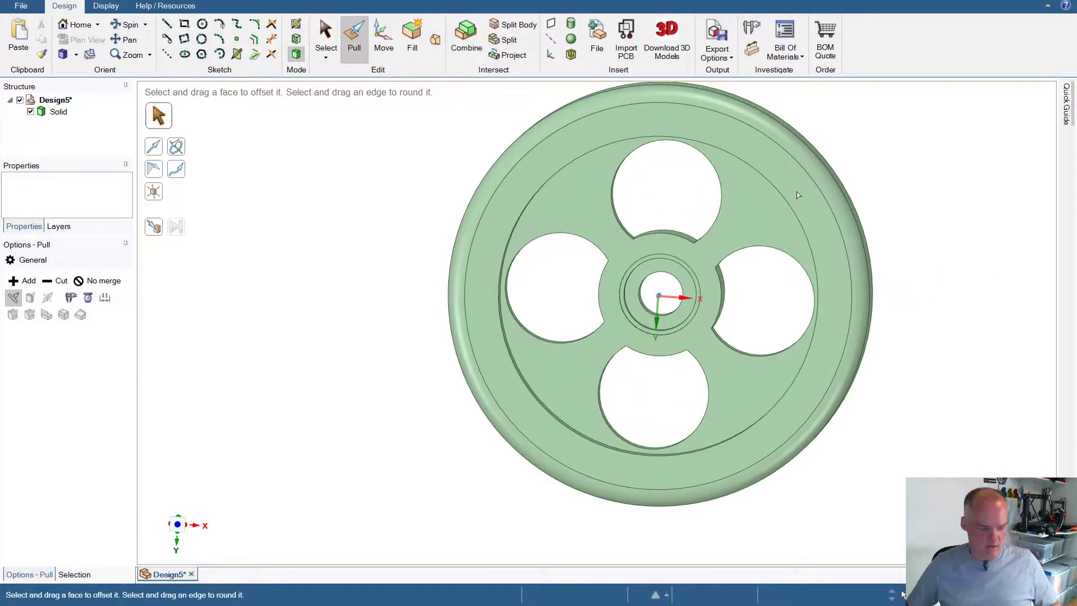
middle_click_drag(369, 316, 281, 353, "shift")
left_click(177, 525)
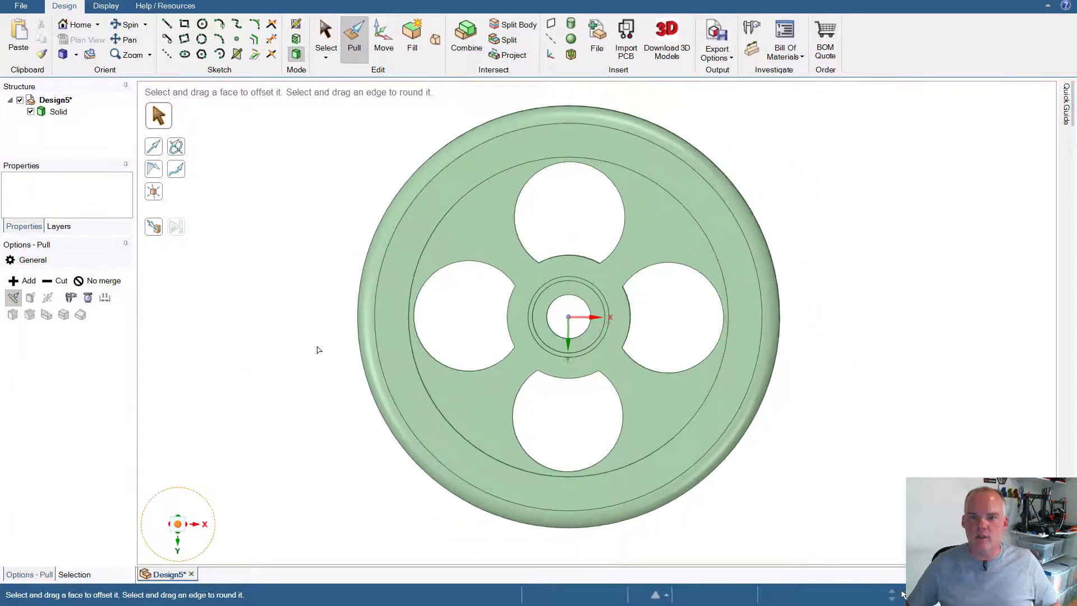
- Sketch a 10 mm diameter circle overlapping the top of the rim, centred directly above the hub about 87 mm from the wheel's centre
left_click(203, 26)
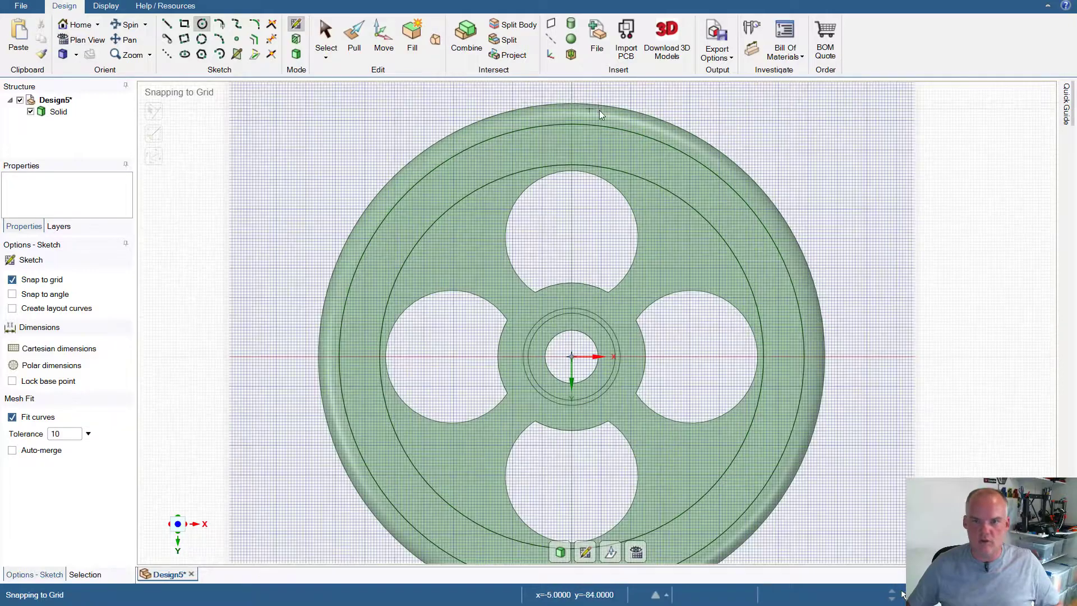
scroll(594, 118, "up", 2)
scroll(541, 190, "up", 3)
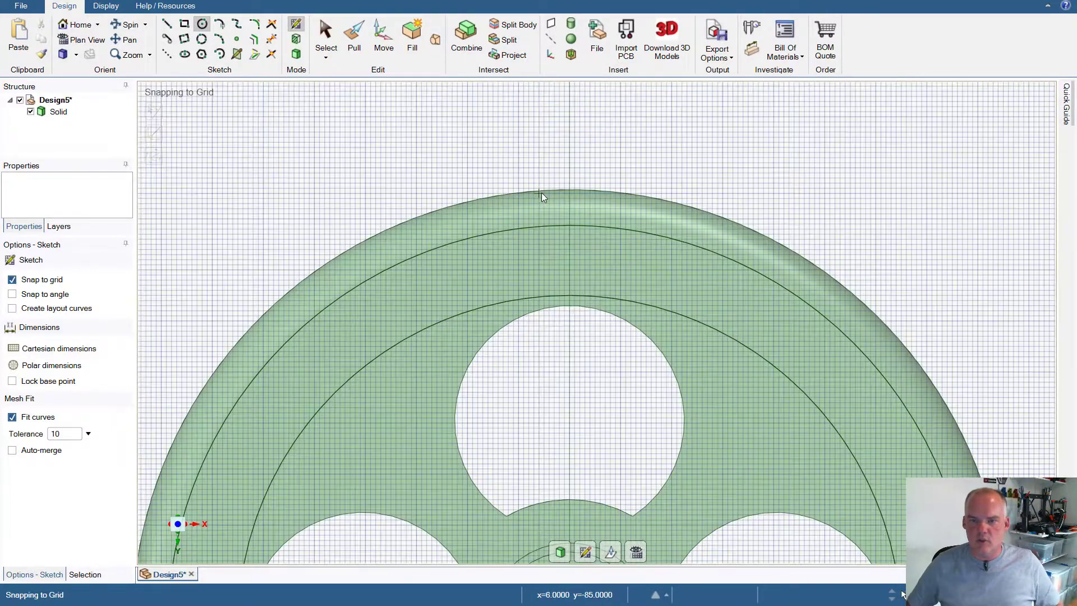
left_click(578, 177)
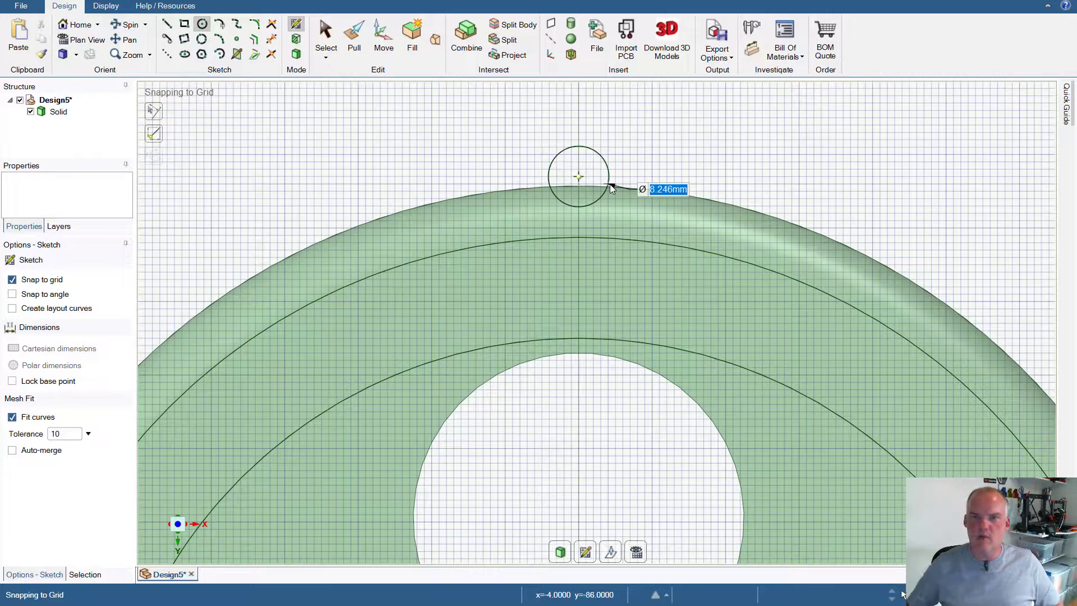
type("10")
key("Return")
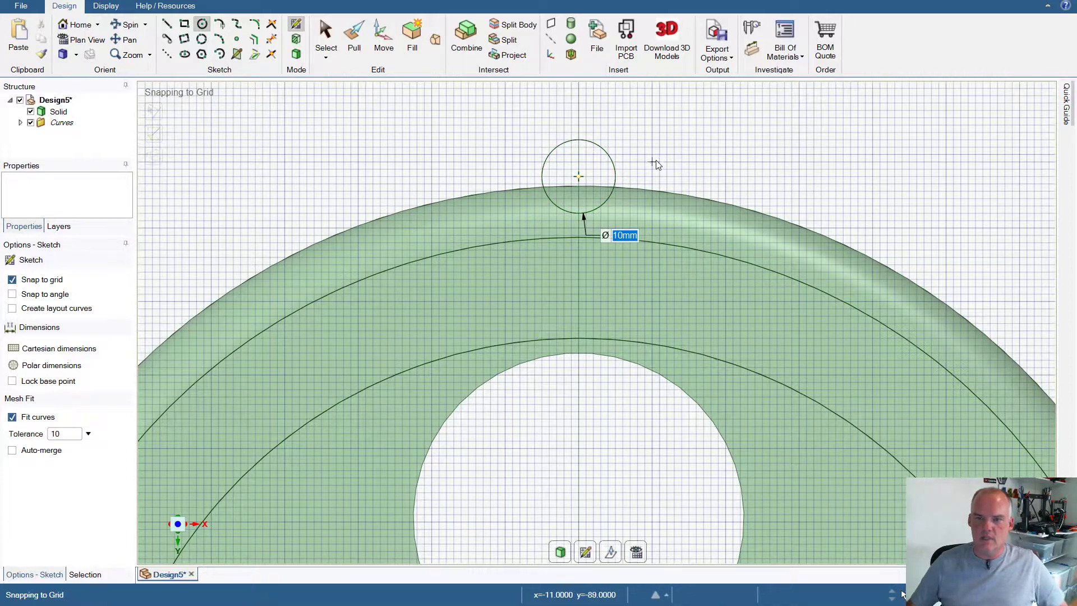
mouse_move(656, 160)
middle_mouse_down()
mouse_move(798, 169)
mouse_move(657, 163)
middle_mouse_up()
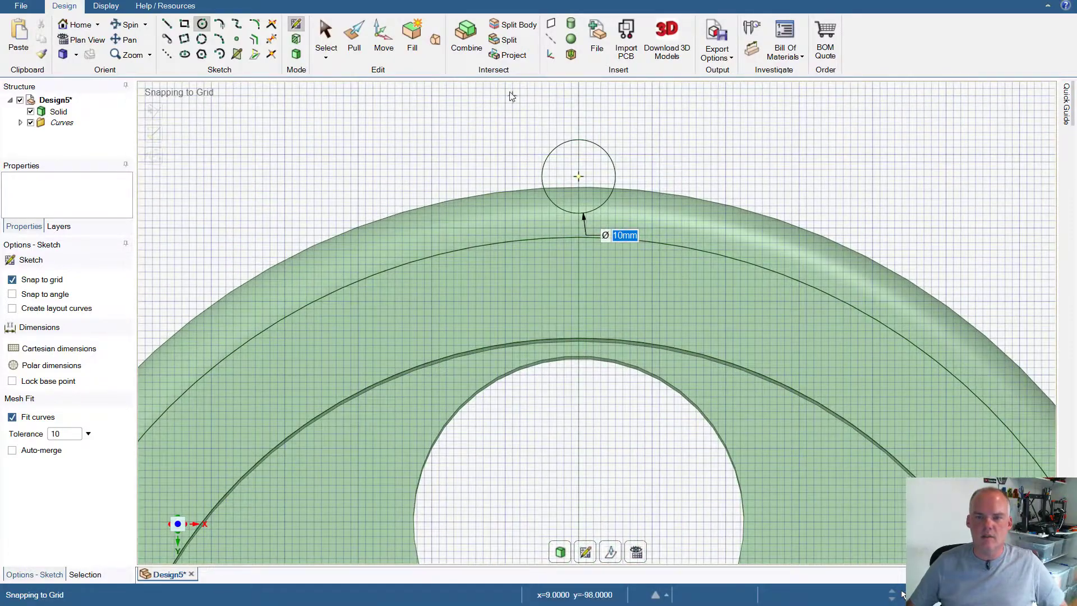
scroll(572, 311, "down", 5)
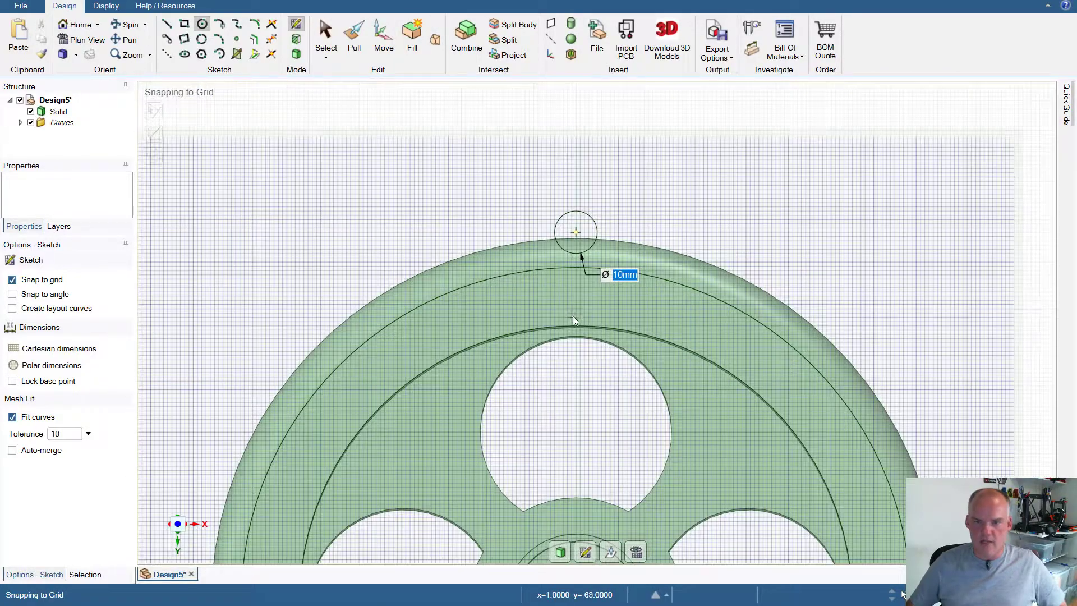
scroll(667, 225, "down", 3)
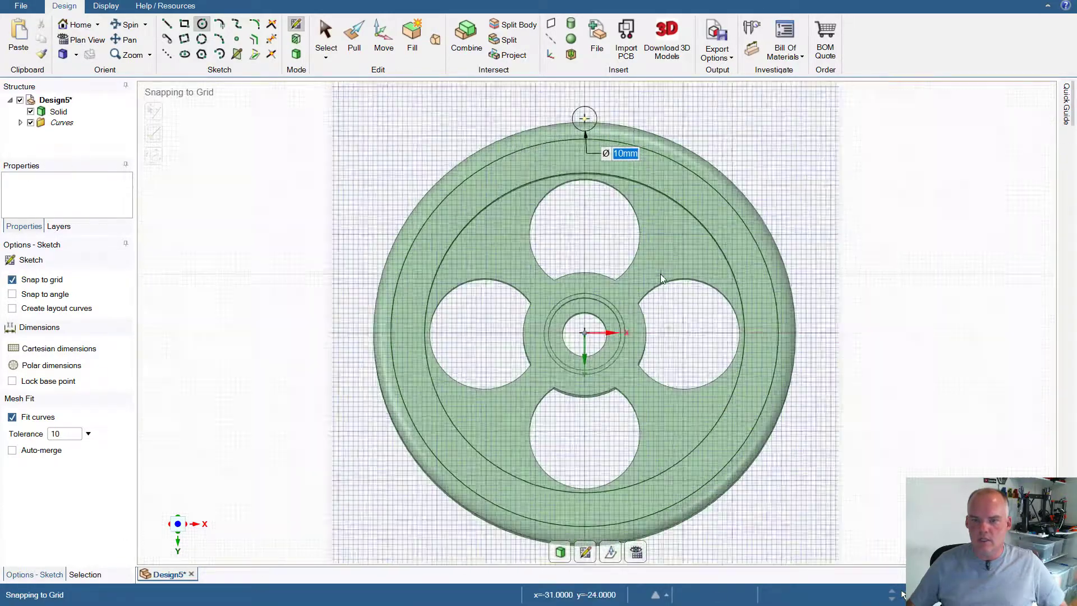
middle_click_drag(818, 302, 739, 284, "shift")
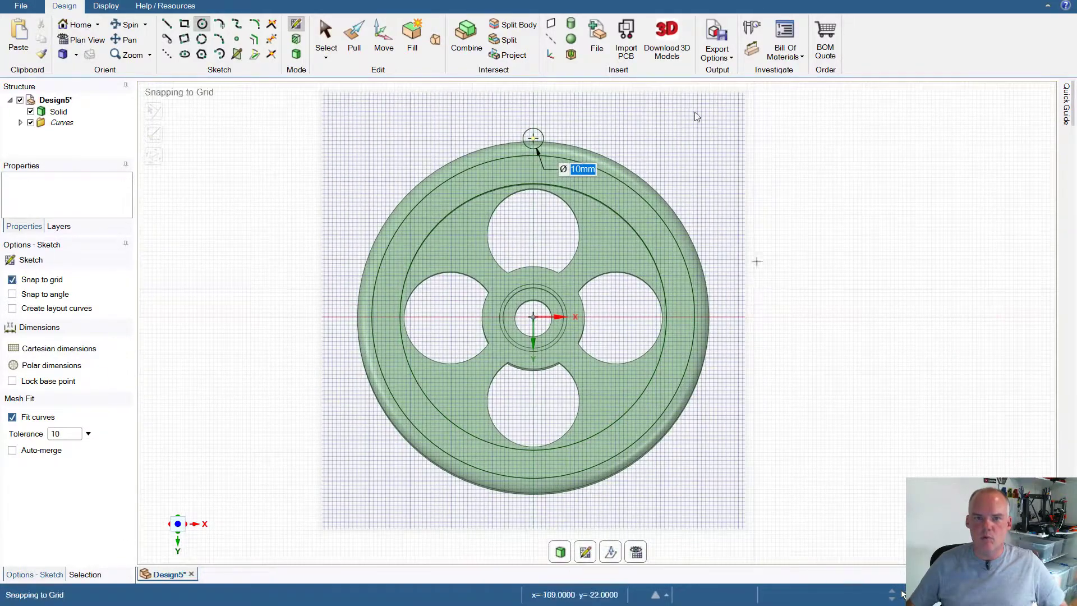
- Pattern the 10 mm circle radially around the wheel's centre with a count of 30
left_click(382, 35)
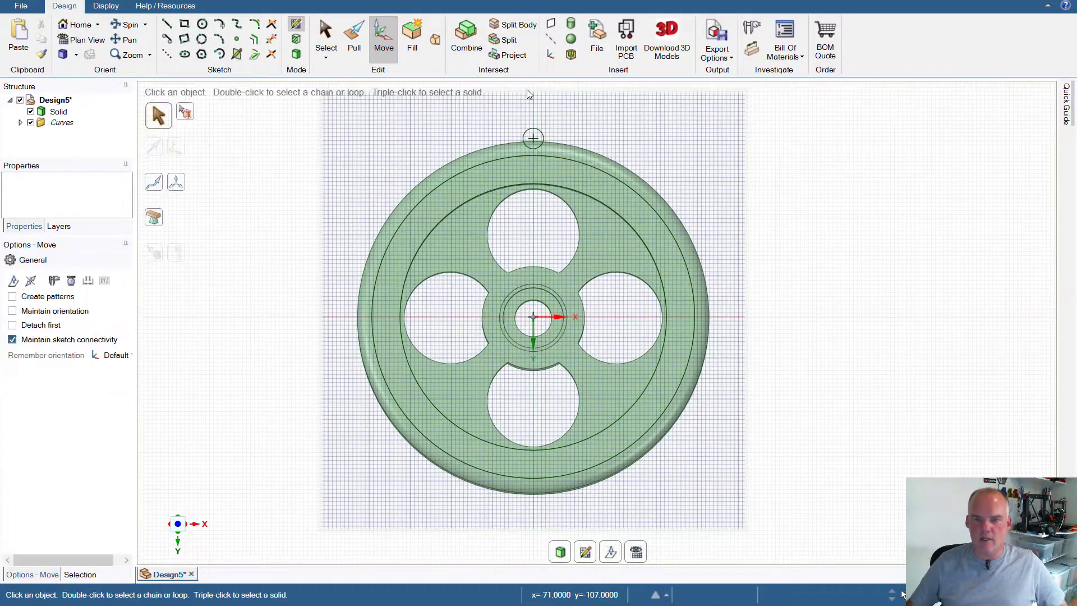
left_click(540, 135)
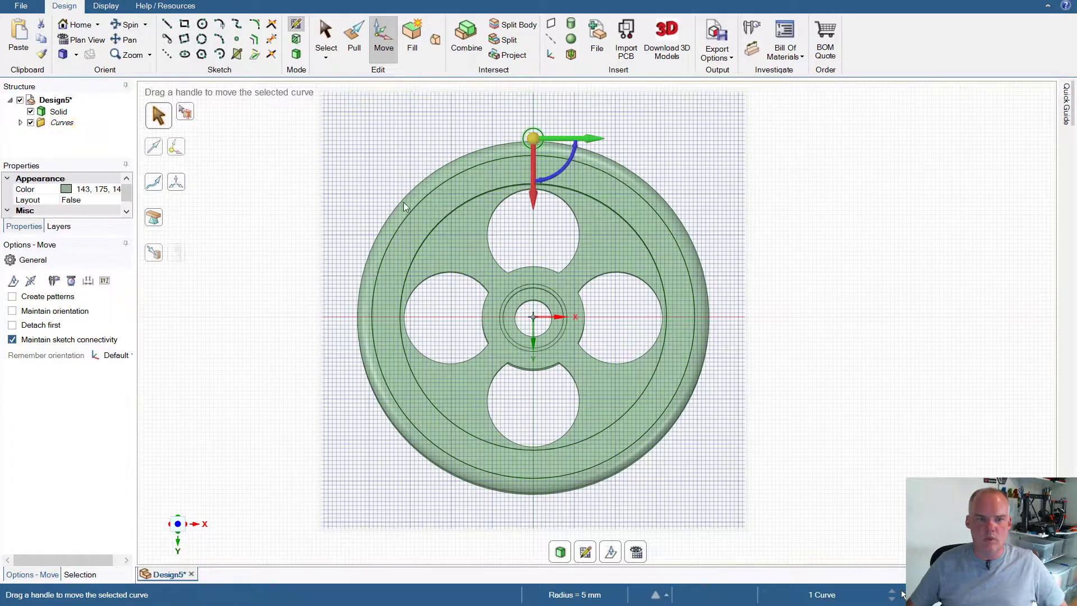
left_click(179, 186)
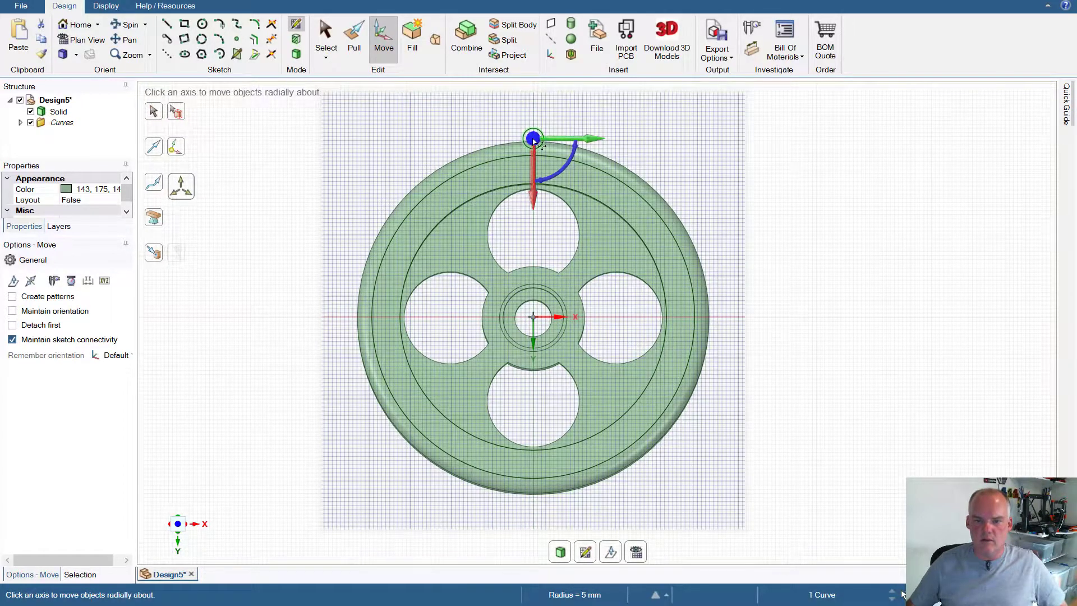
left_click(533, 317)
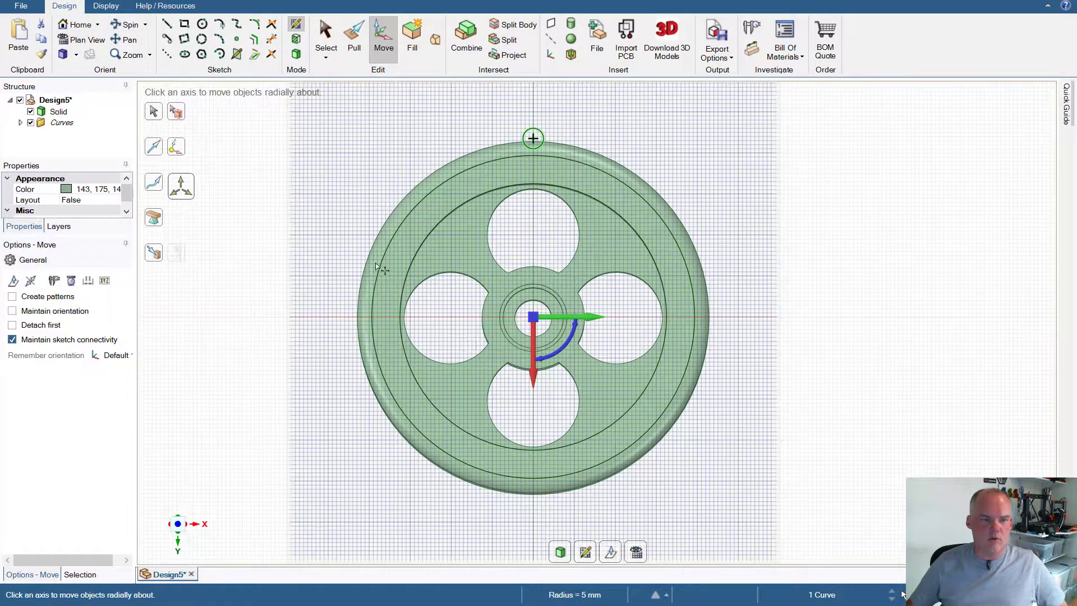
left_click(30, 299)
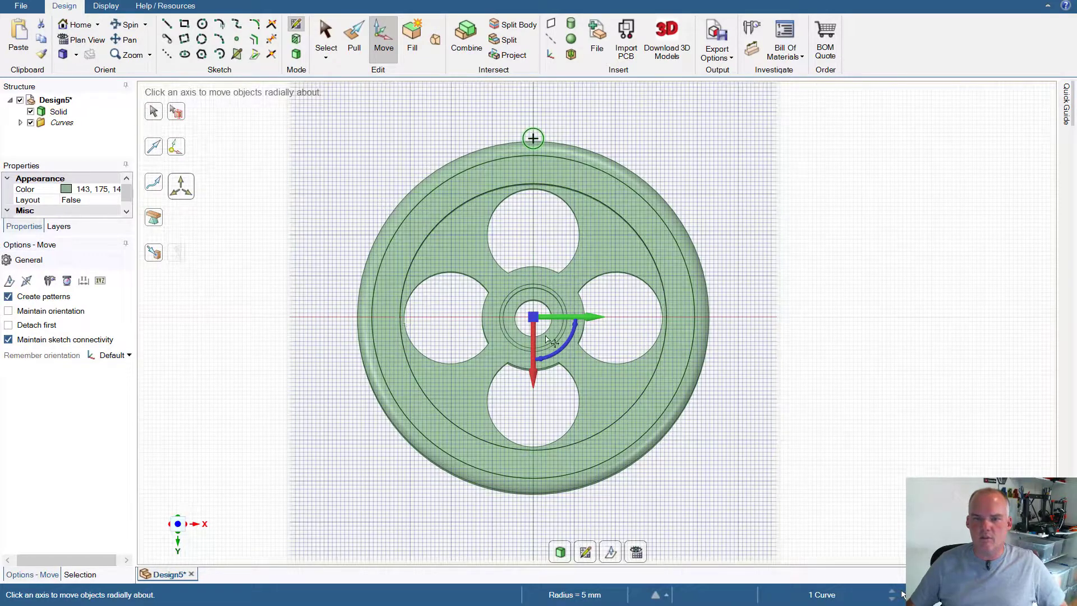
left_click_drag(575, 339, 545, 359)
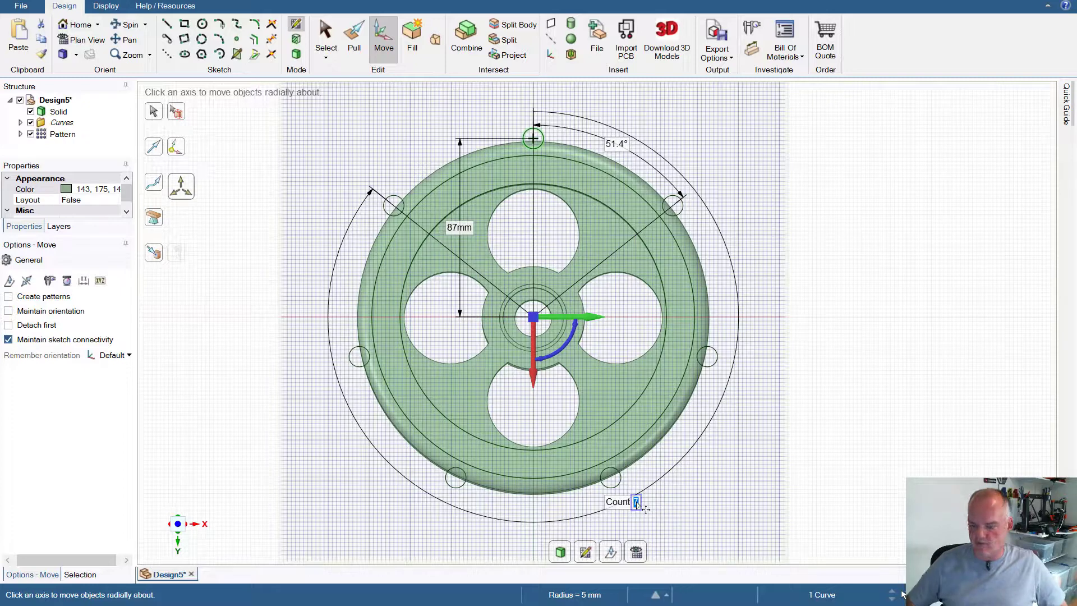
type("30")
key("Return")
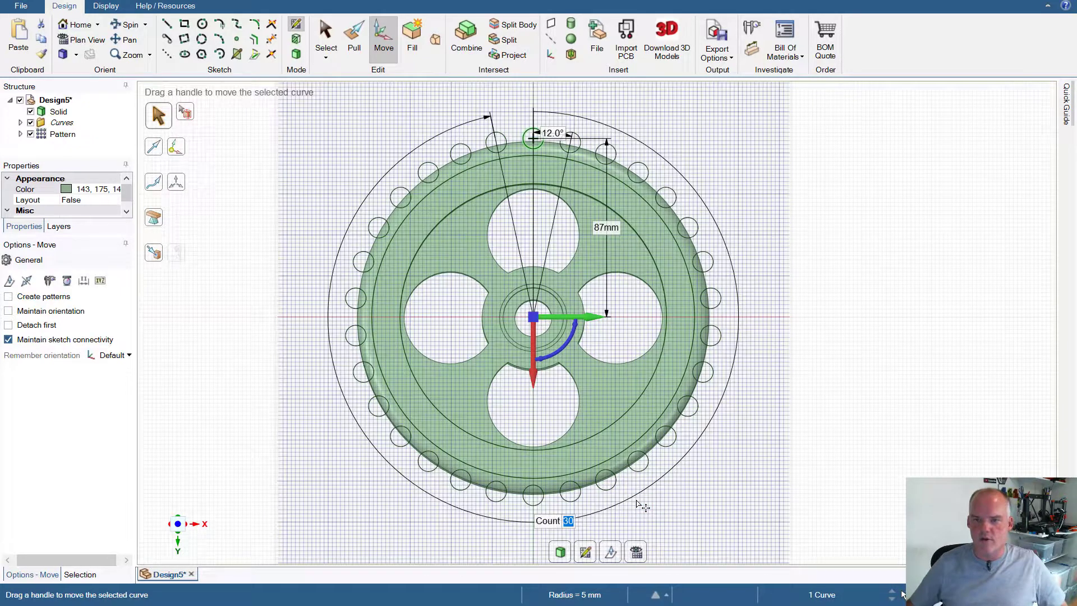
- Cut the 30 patterned circular faces across the full width of the rim to form tread grooves
left_click(349, 35)
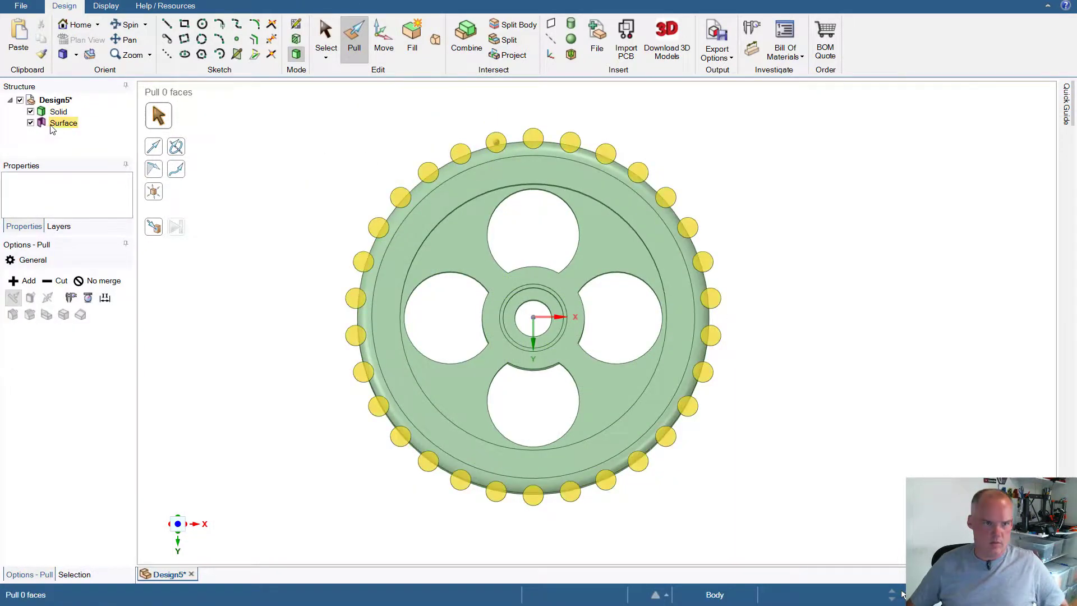
left_click(61, 125)
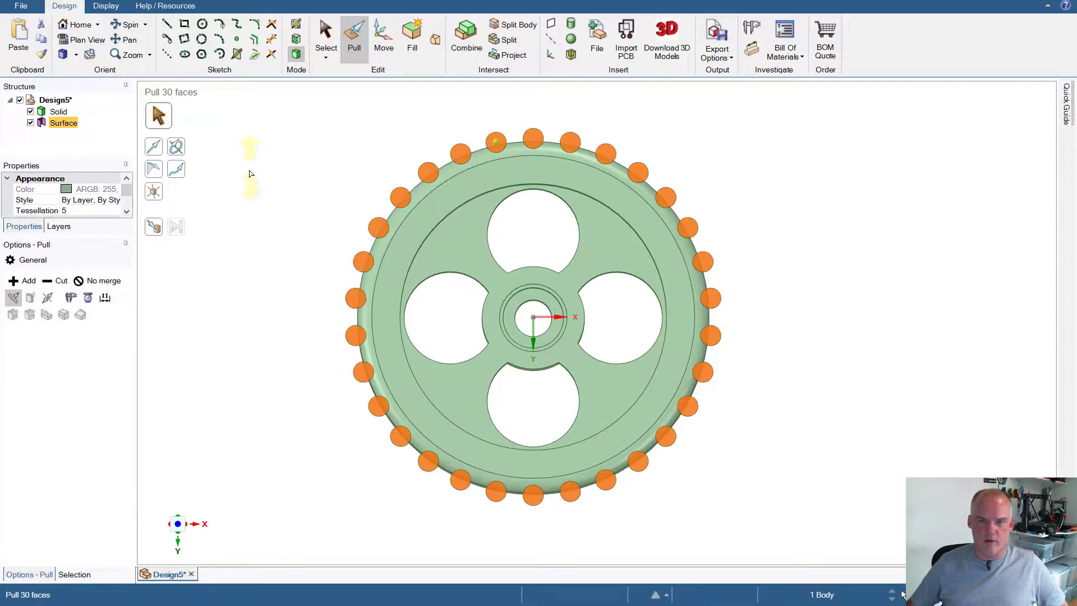
middle_click_drag(250, 174, 331, 171)
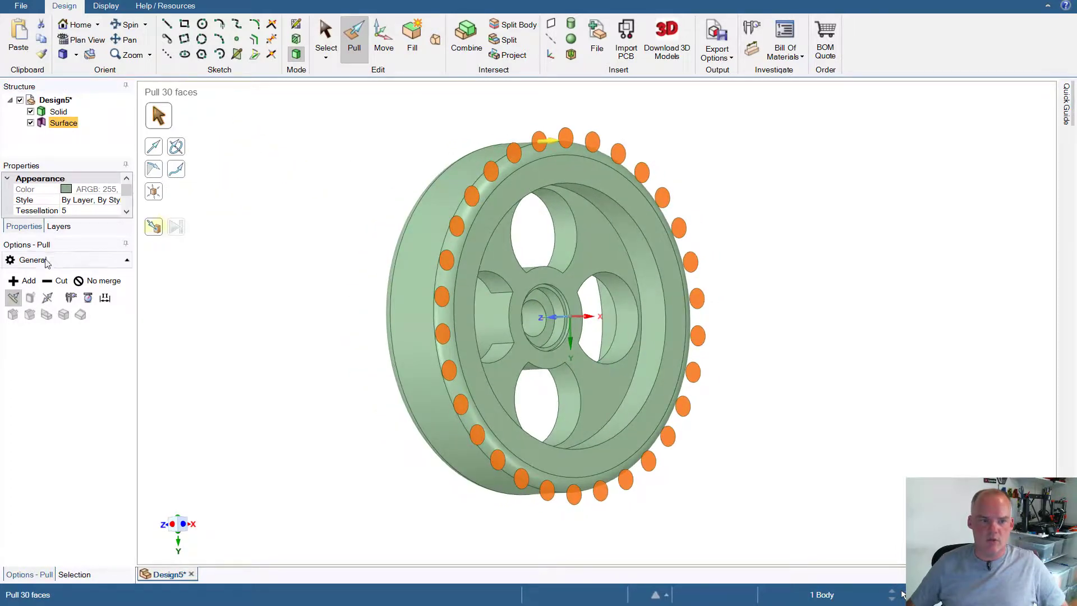
left_click(56, 283)
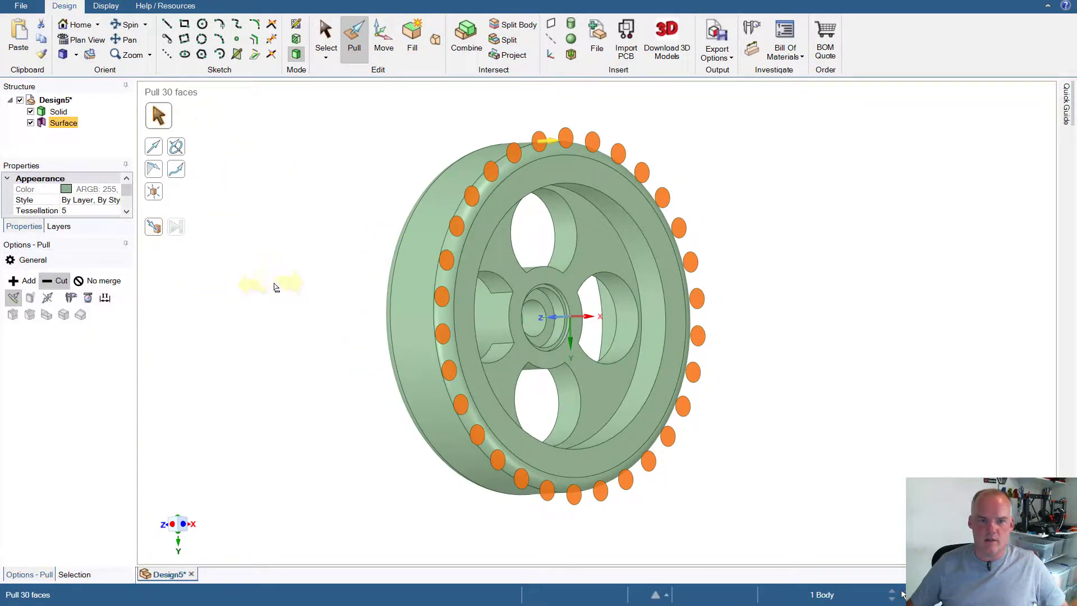
left_click_drag(313, 326, 228, 331)
left_click(758, 345)
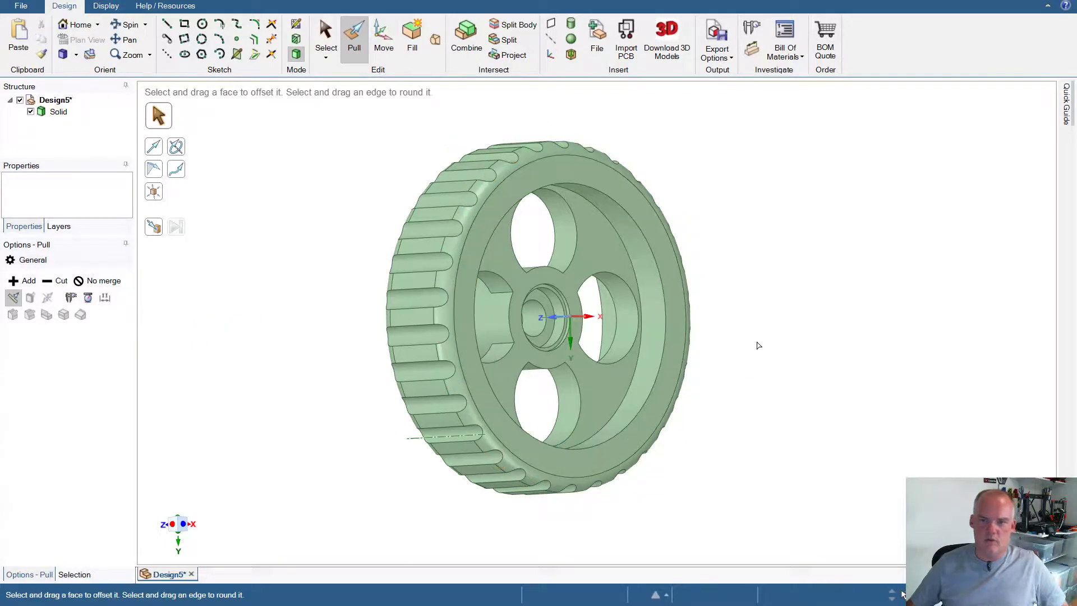
- Round the recess's opening edge on the flush-hub side of the wheel with a 6 mm radius
middle_click_drag(820, 245, 521, 224)
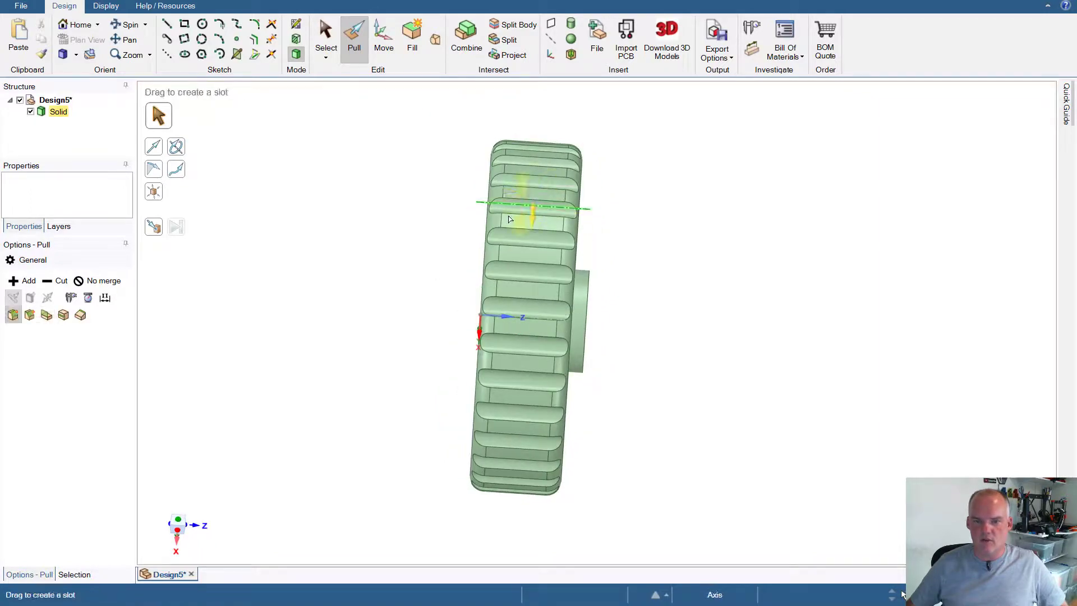
left_click(486, 224)
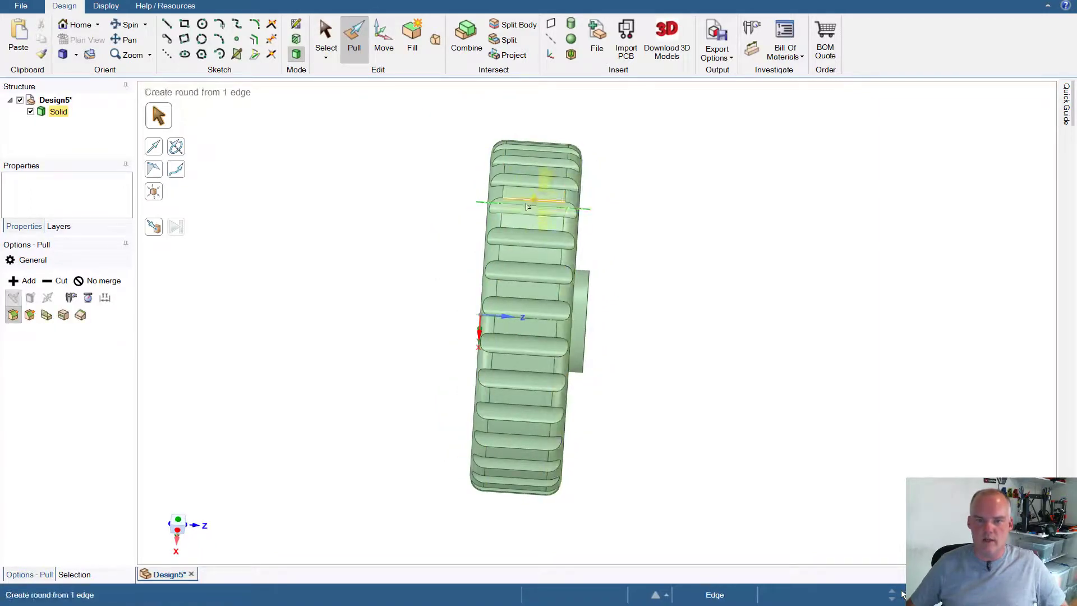
left_click(401, 286)
middle_click_drag(402, 287, 515, 245)
left_click(643, 230)
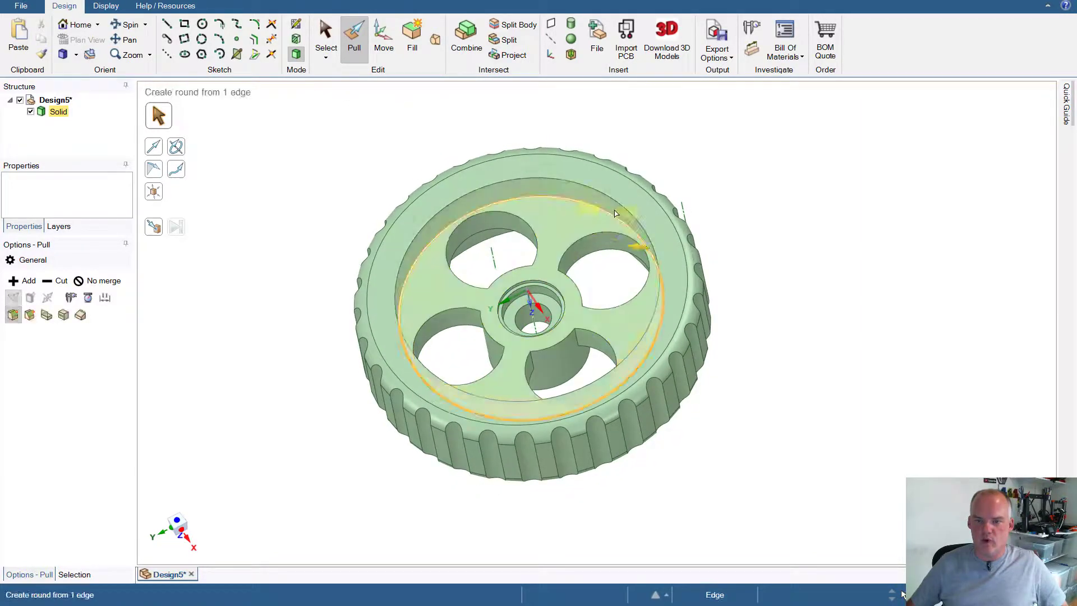
left_click(644, 230)
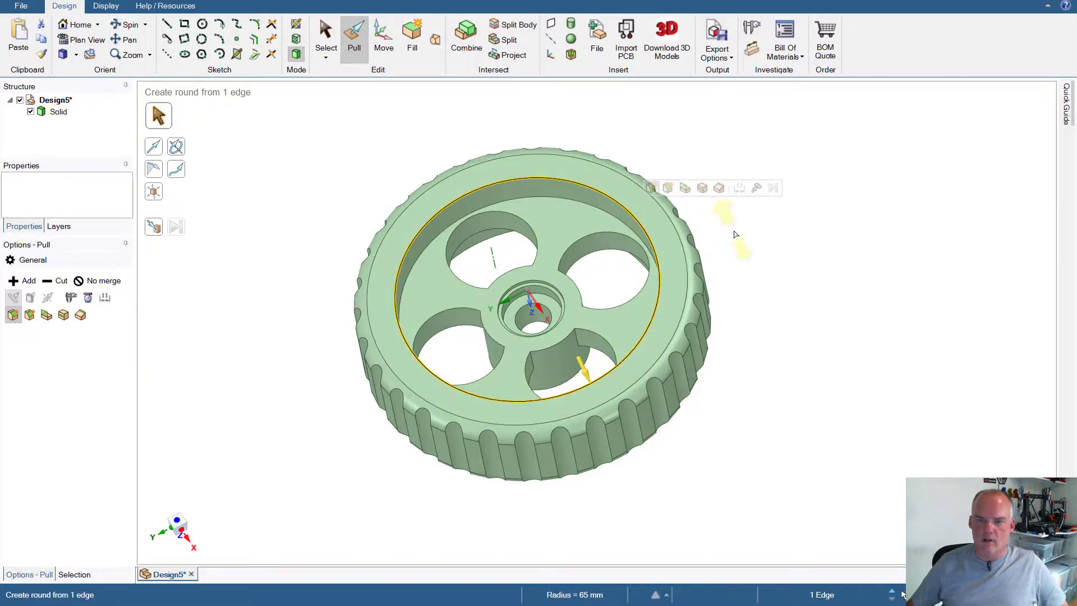
left_click_drag(736, 234, 756, 259)
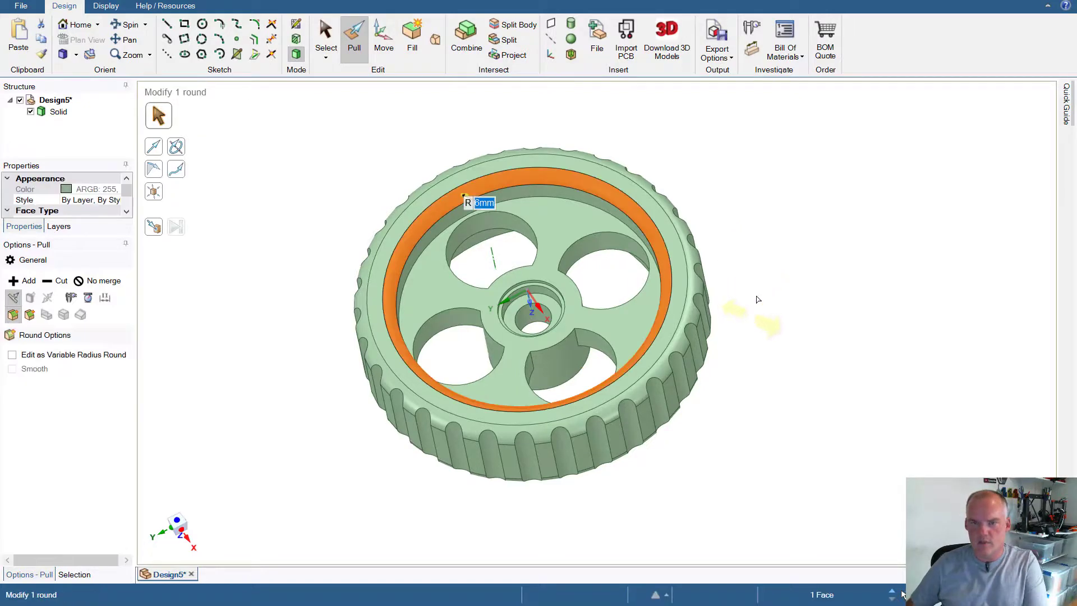
- Round the matching recess opening edge on the wheel side where the hub boss protrudes
middle_click_drag(757, 301, 601, 179)
key("v")
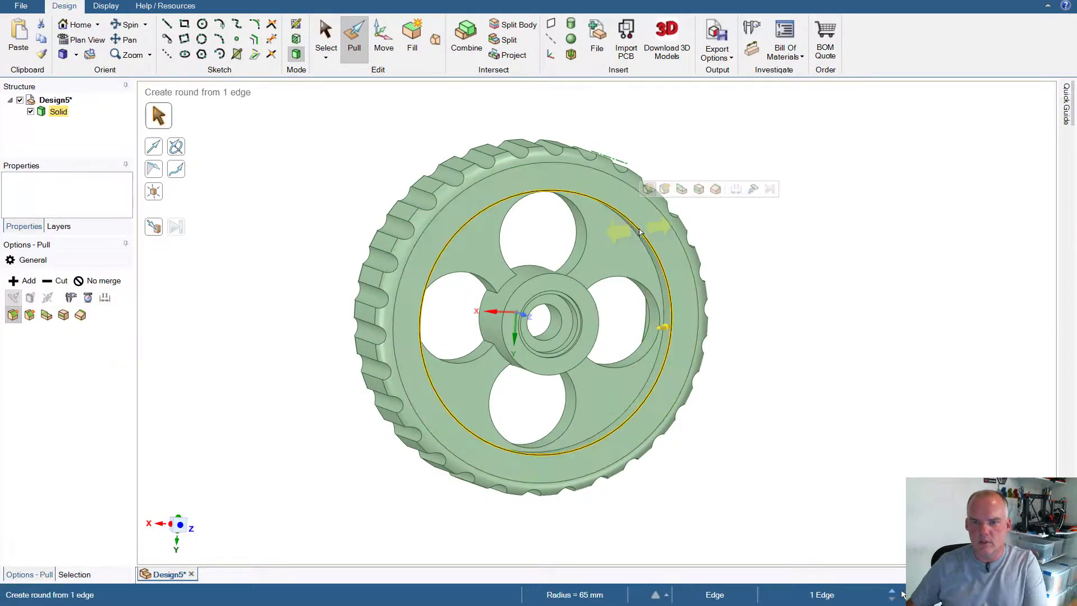
left_click(757, 290)
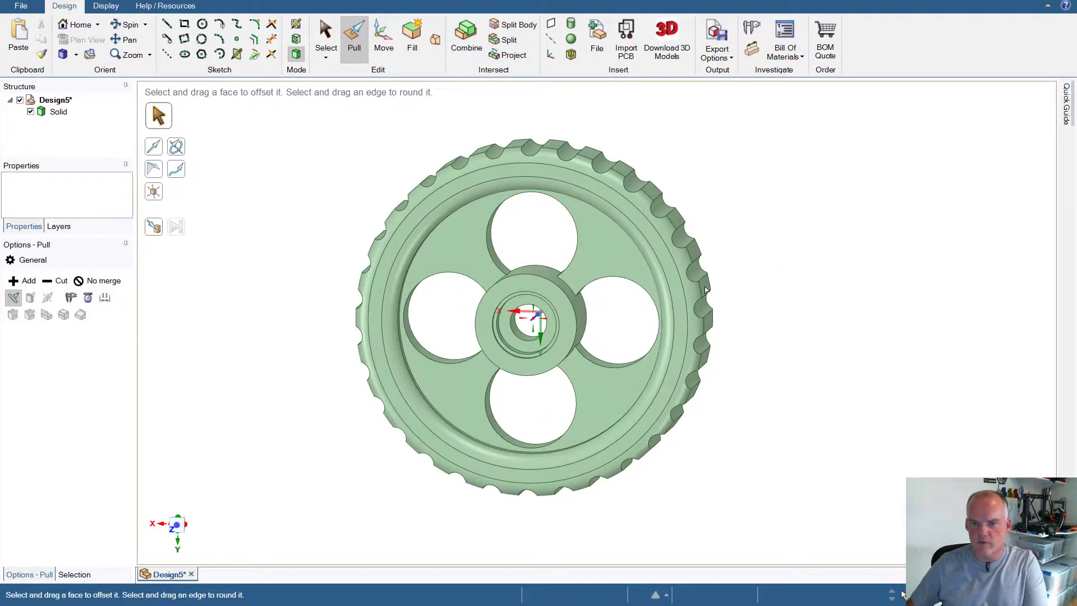
left_click(664, 287)
left_click(757, 293)
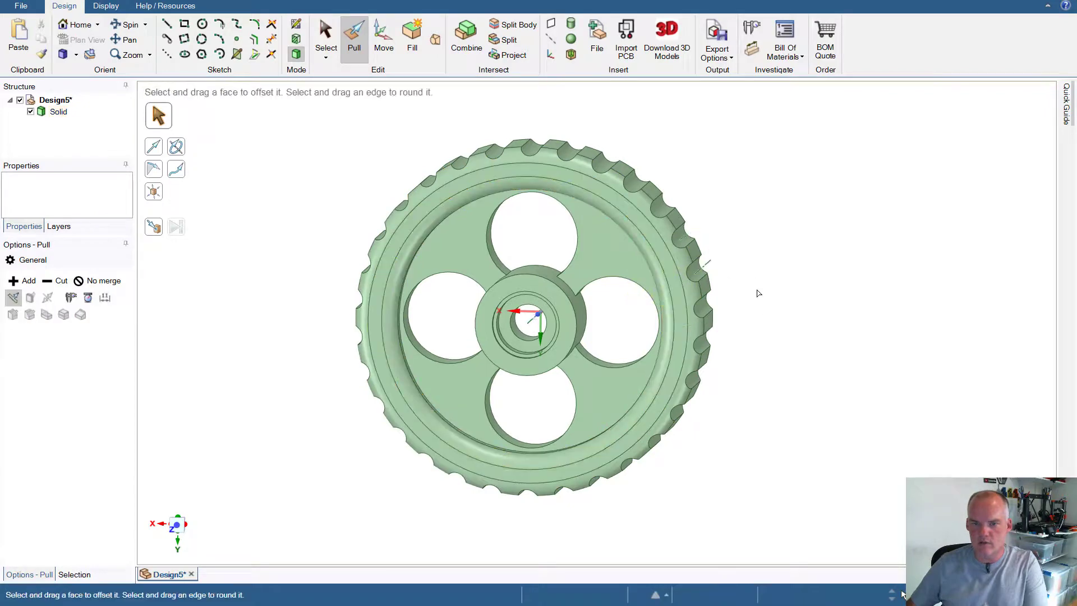
- Examine the wheel from several angles, checking the rounded recess edges, the hub and the tread grooves
middle_click_drag(758, 294, 781, 319)
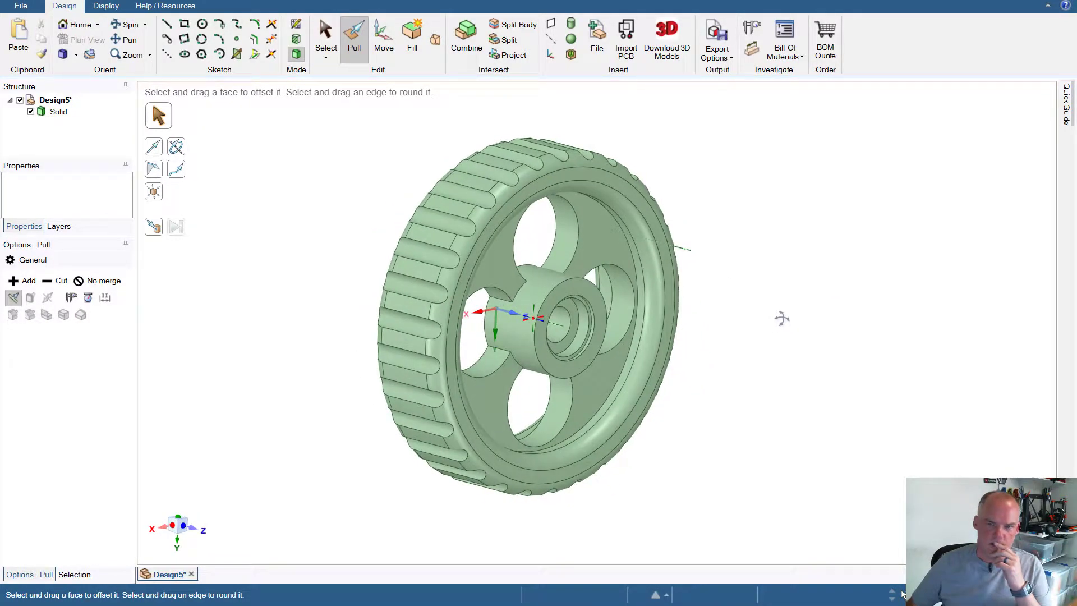
left_click(630, 256)
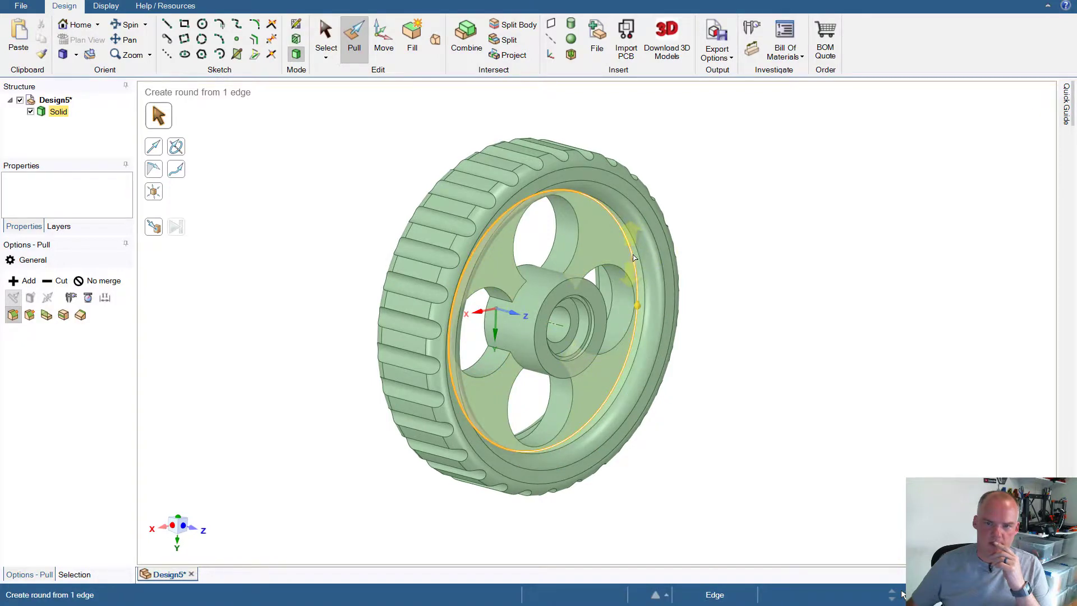
left_click(634, 258)
left_click(561, 320)
left_click(797, 347)
middle_click_drag(797, 346, 674, 318)
left_click(675, 317)
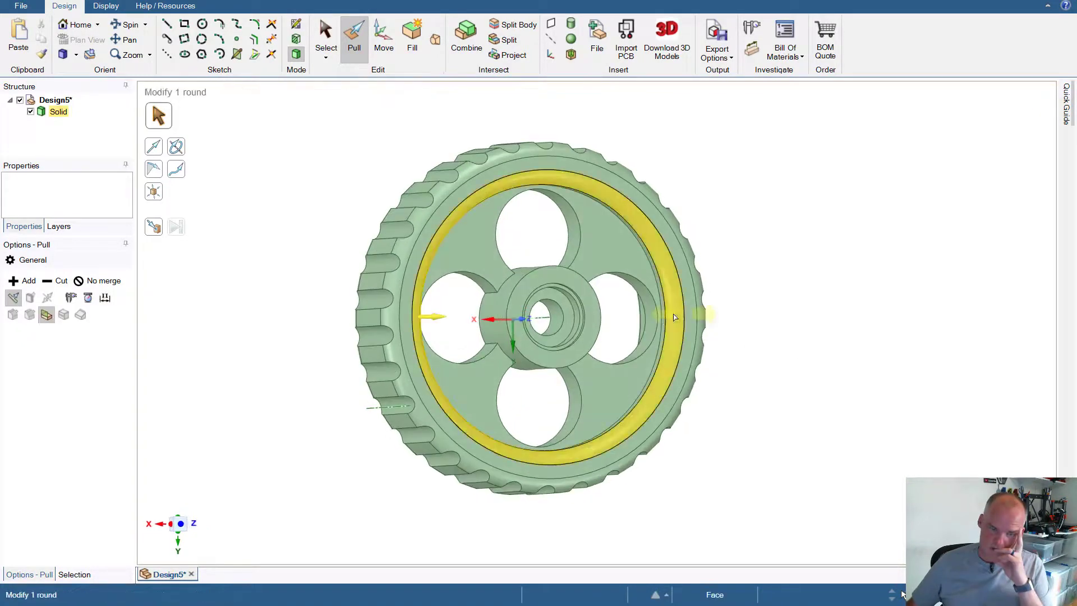
left_click(448, 255)
left_click(834, 397)
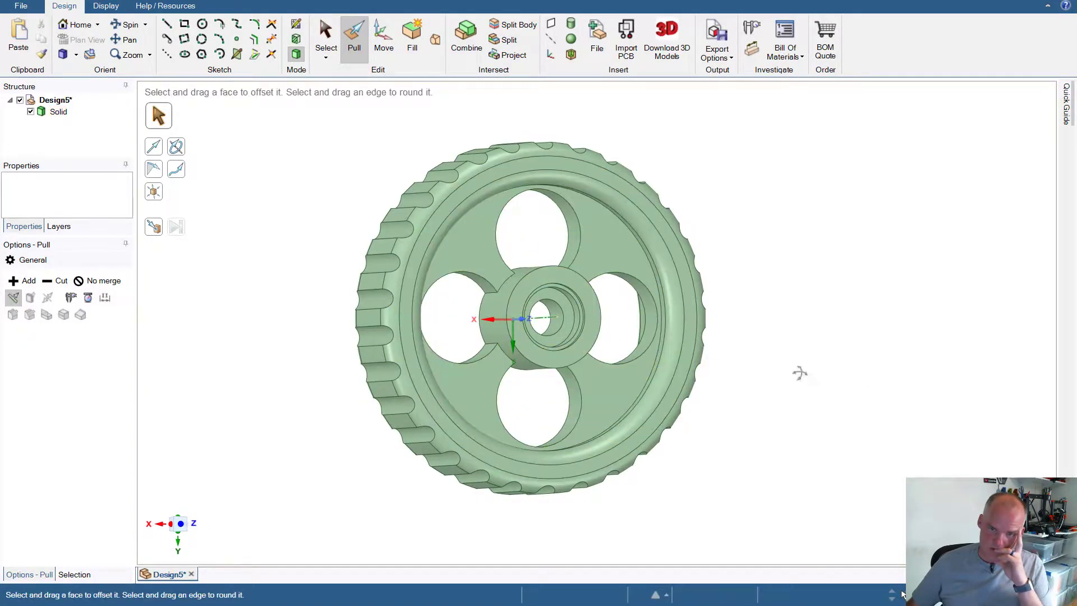
middle_click_drag(799, 373, 250, 505)
middle_click_drag(692, 322, 680, 248)
left_click(632, 264)
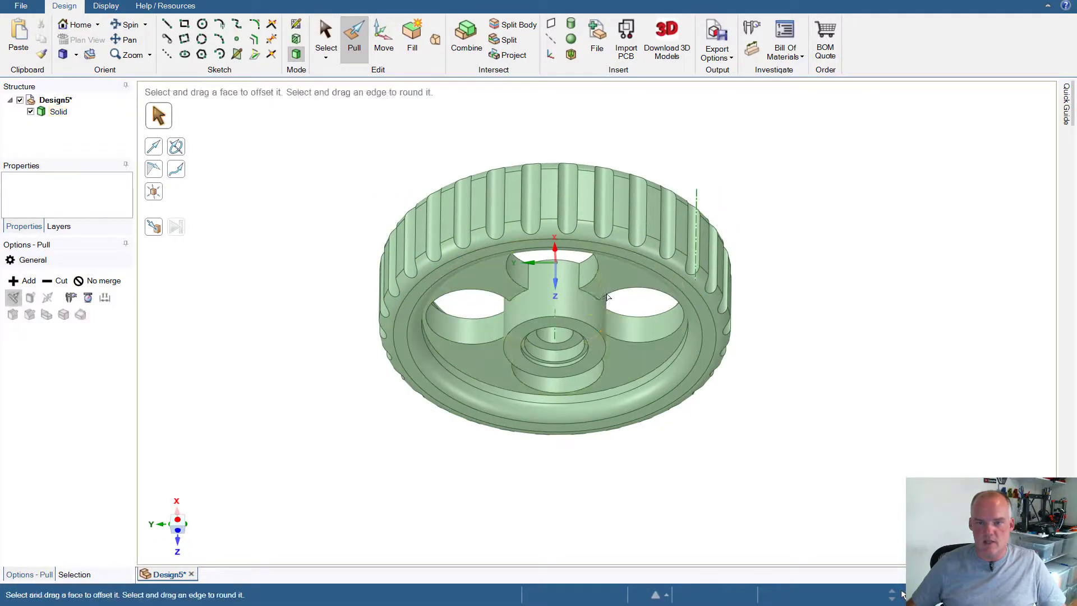
left_click(561, 292)
left_click(553, 332)
left_click(432, 273)
left_click(432, 275)
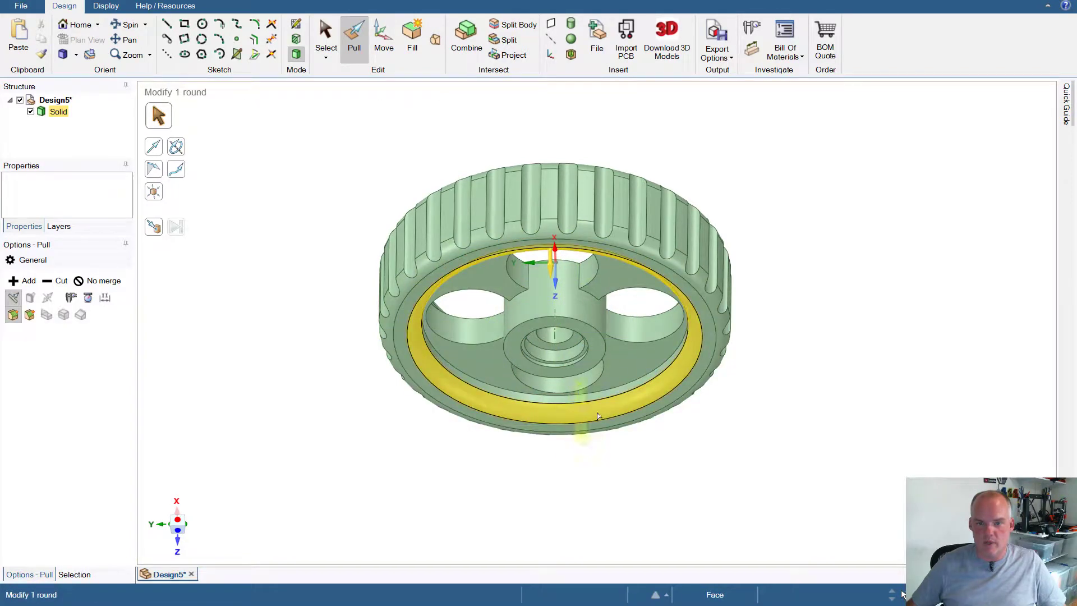
left_click(765, 207)
mouse_move(765, 206)
middle_mouse_down()
mouse_move(773, 274)
mouse_move(767, 199)
middle_mouse_up()
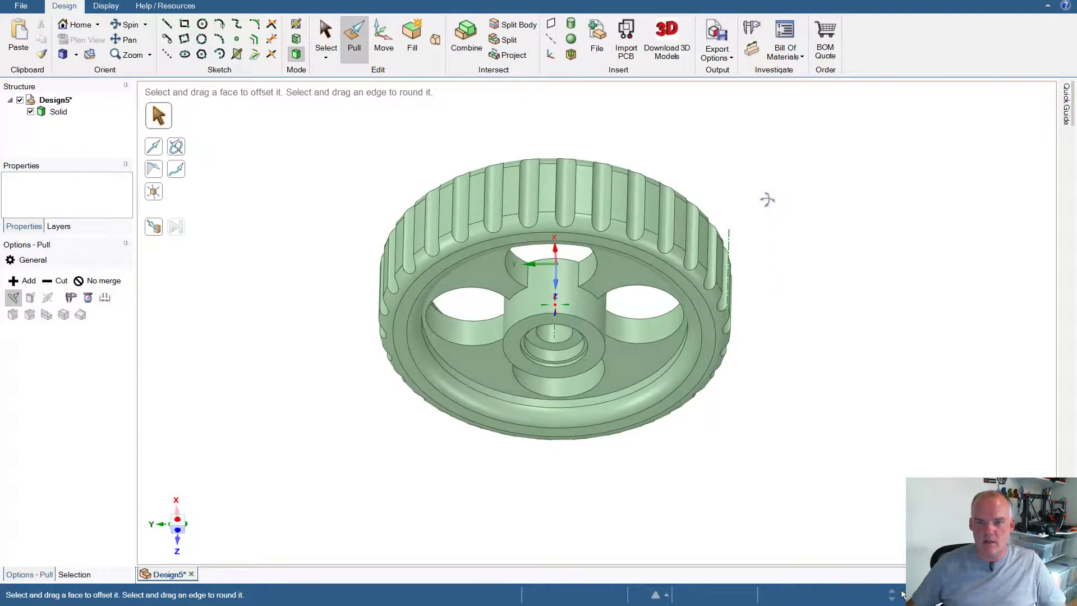
- Inspect the web, rim and hub faces on both sides of the wheel, then its profile in a straight side view
left_click(696, 275)
left_click(690, 289)
left_click(640, 281)
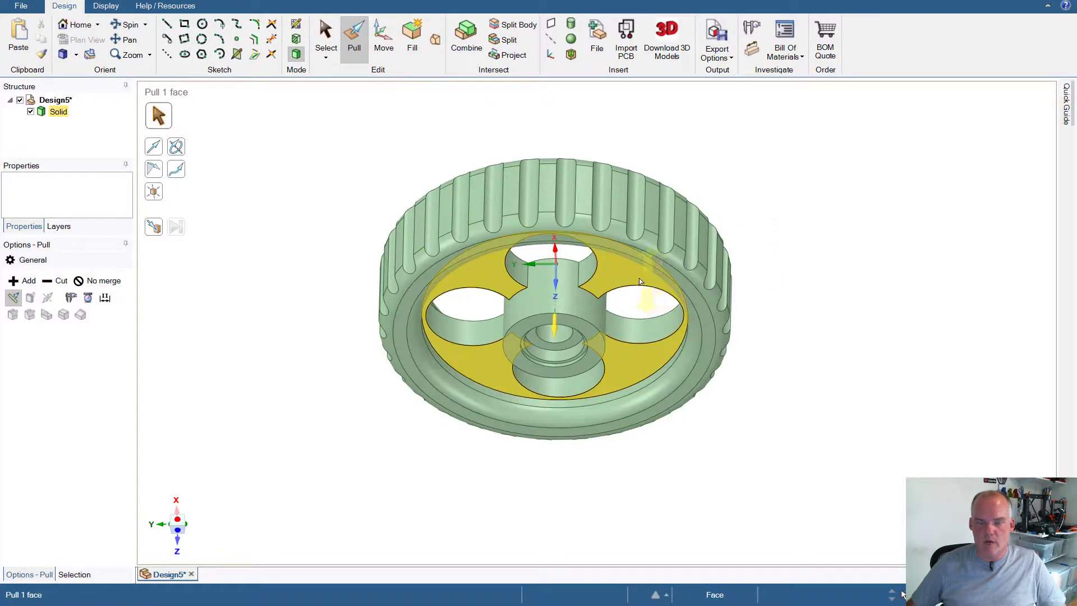
left_click(689, 314)
left_click(716, 337)
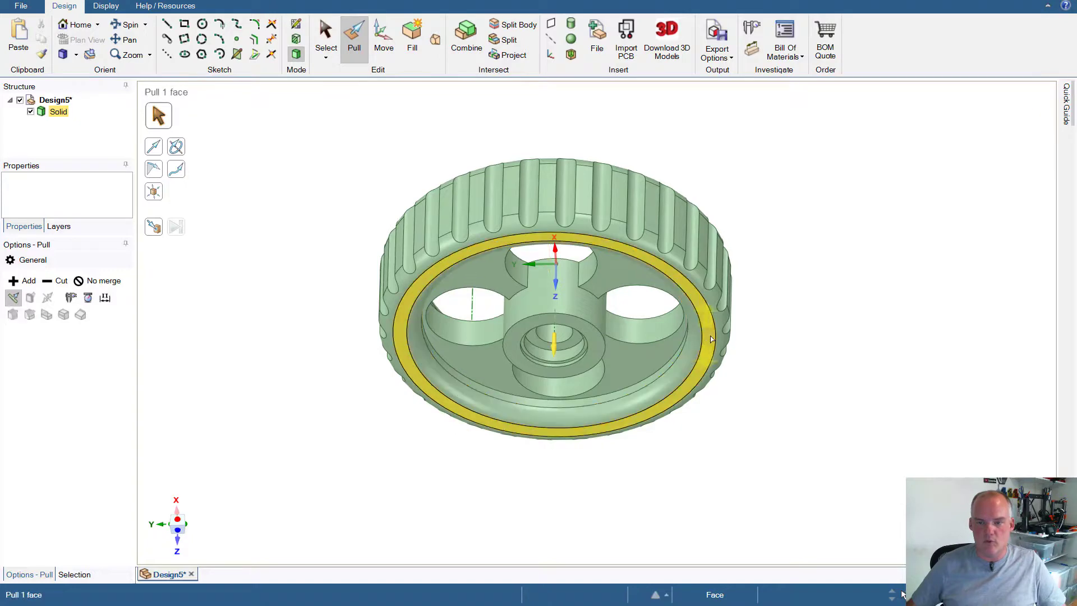
left_click(718, 341)
key("ctrl+z")
key("ctrl+z")
key("ctrl+z")
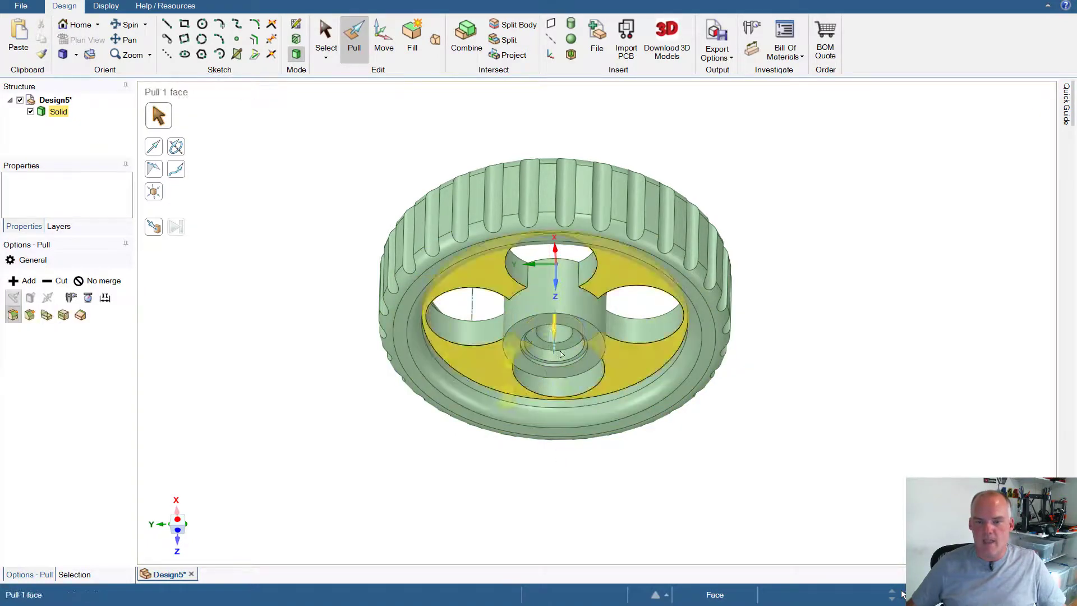
left_click(716, 178)
middle_click_drag(734, 161, 681, 321)
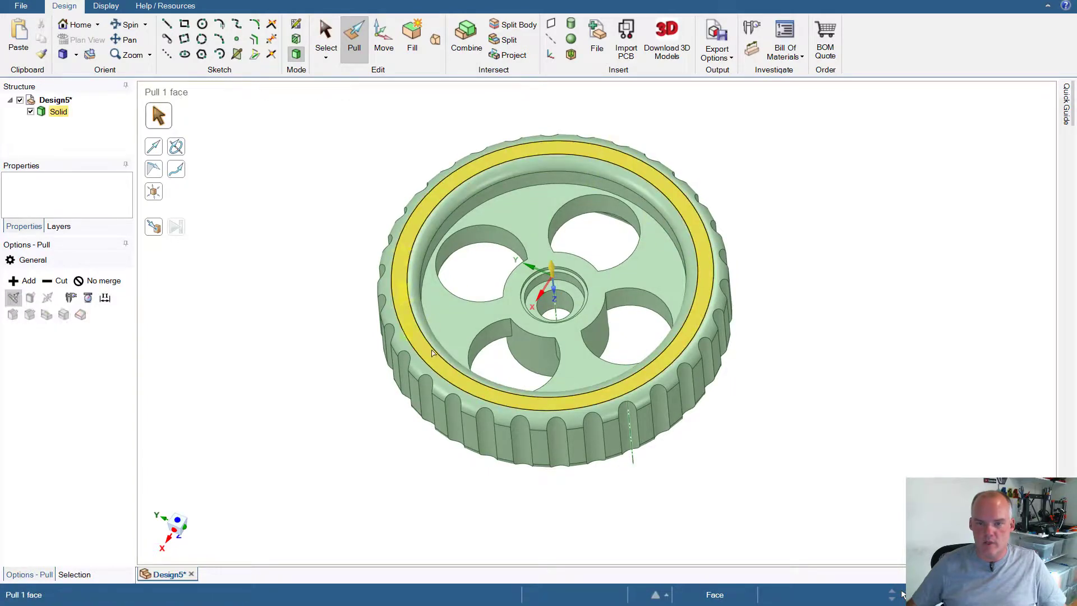
left_click(567, 325)
left_click(866, 370)
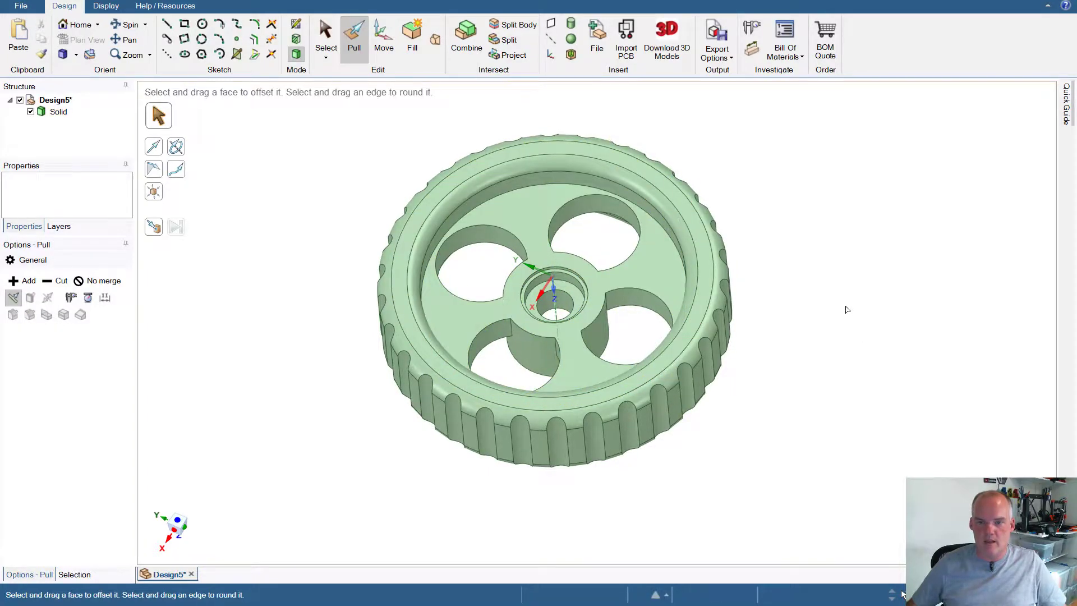
middle_click_drag(847, 309, 175, 528)
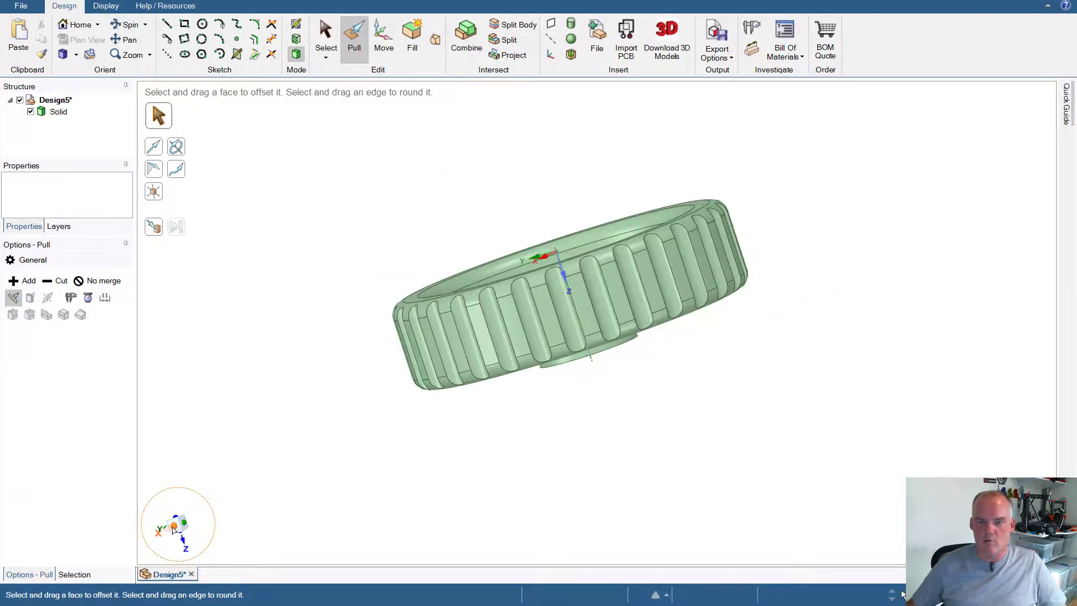
left_click(173, 527)
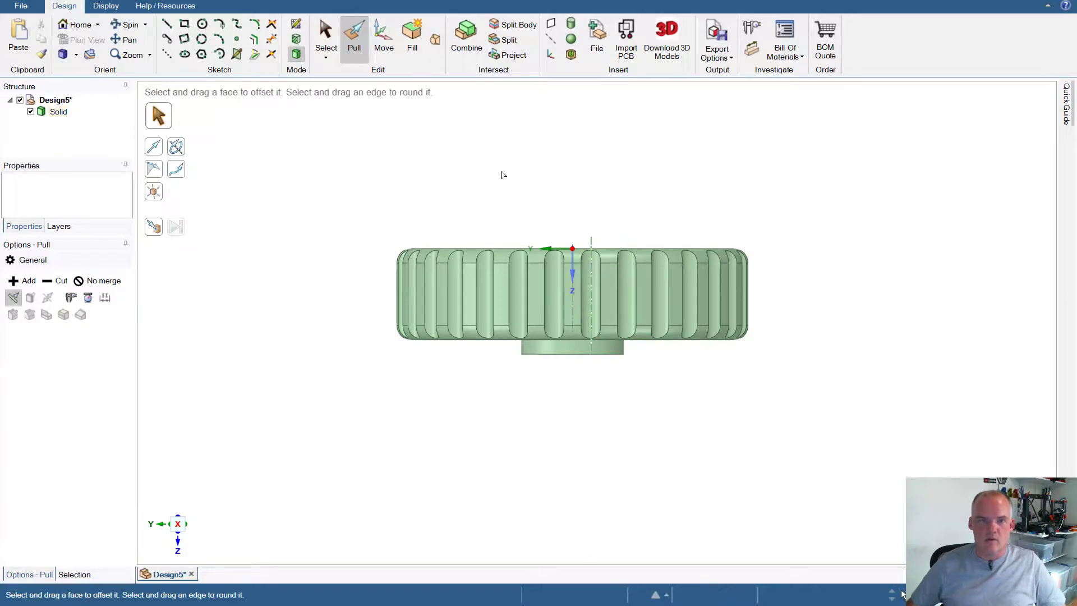
- Save the design as Lawnmower Front Wheel.rsdoc in the Lawn, Garden folder, basing the name on the existing rear wheel file
left_click(21, 6)
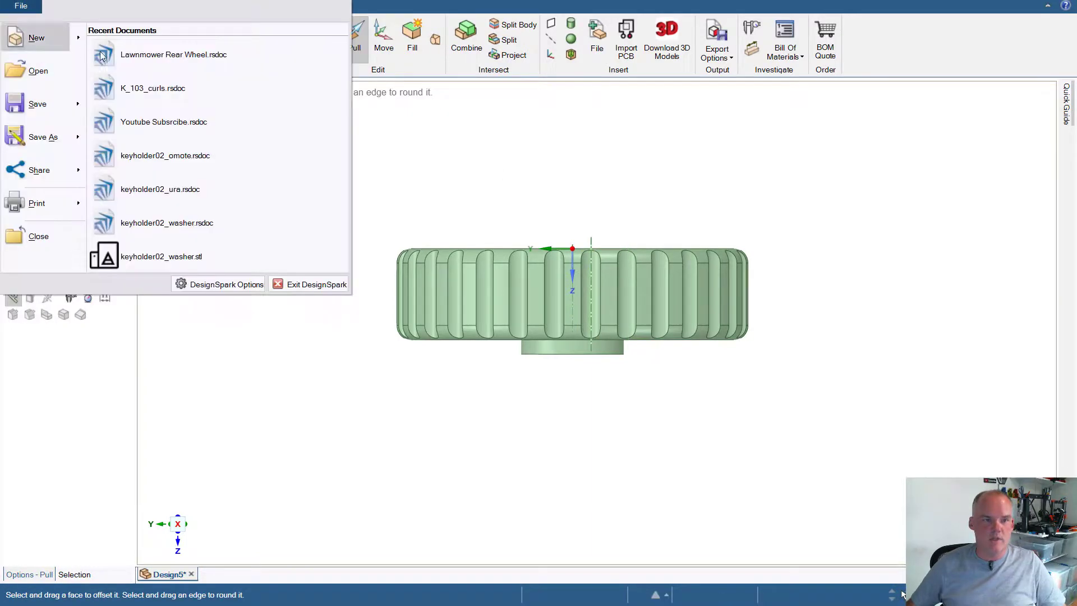
left_click(33, 107)
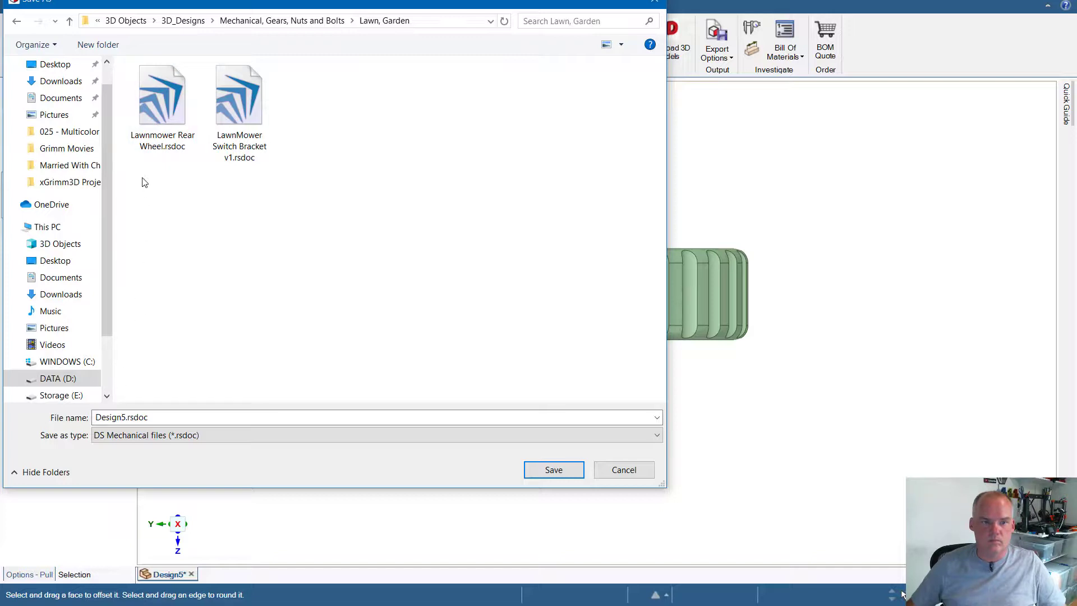
left_click(149, 145)
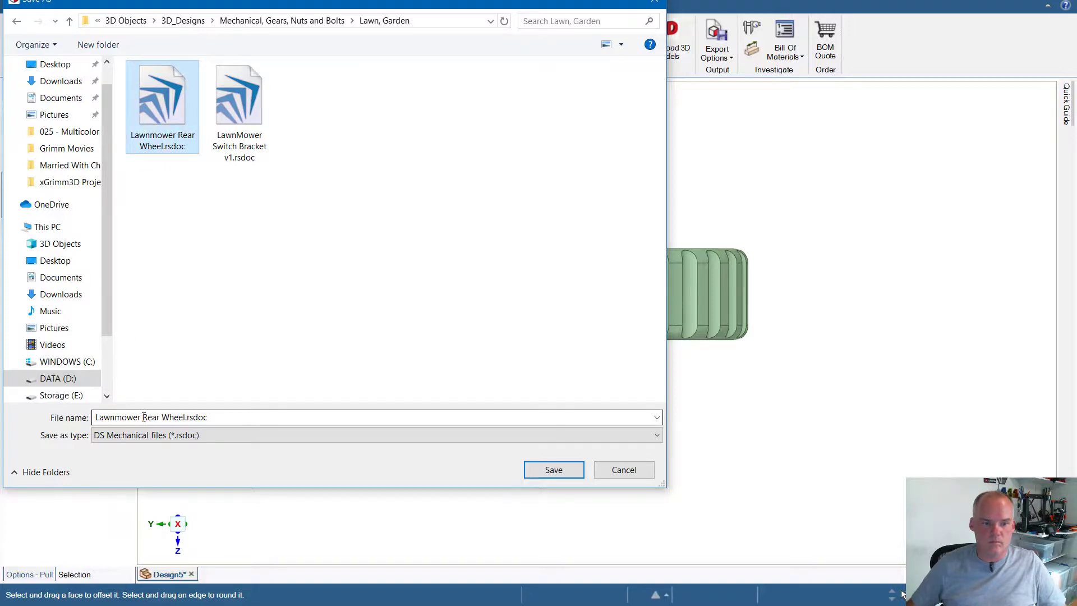
left_click(144, 416)
left_click(160, 417)
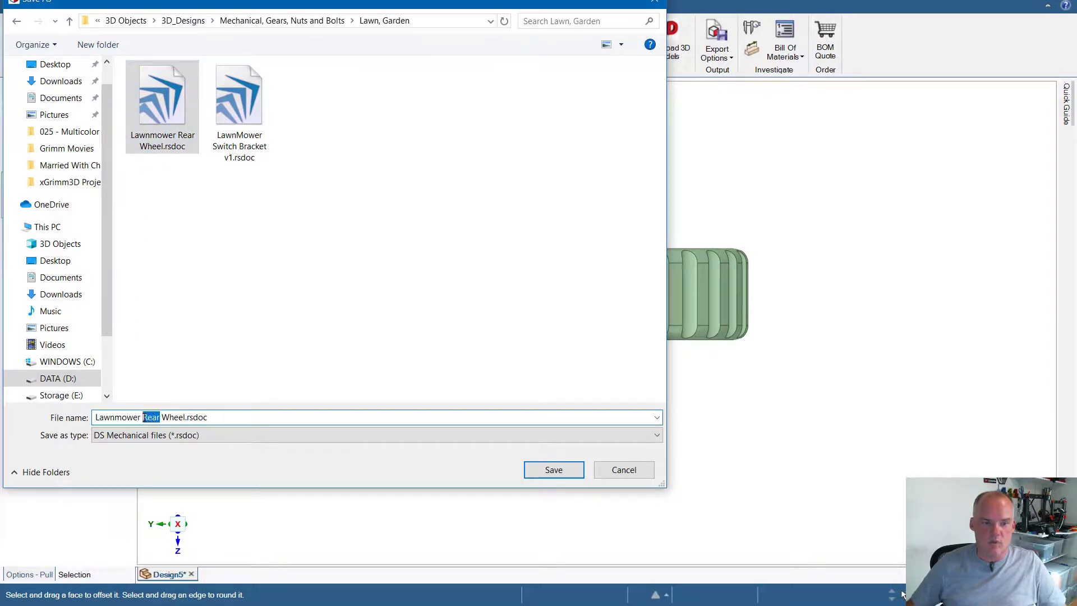
type("Front")
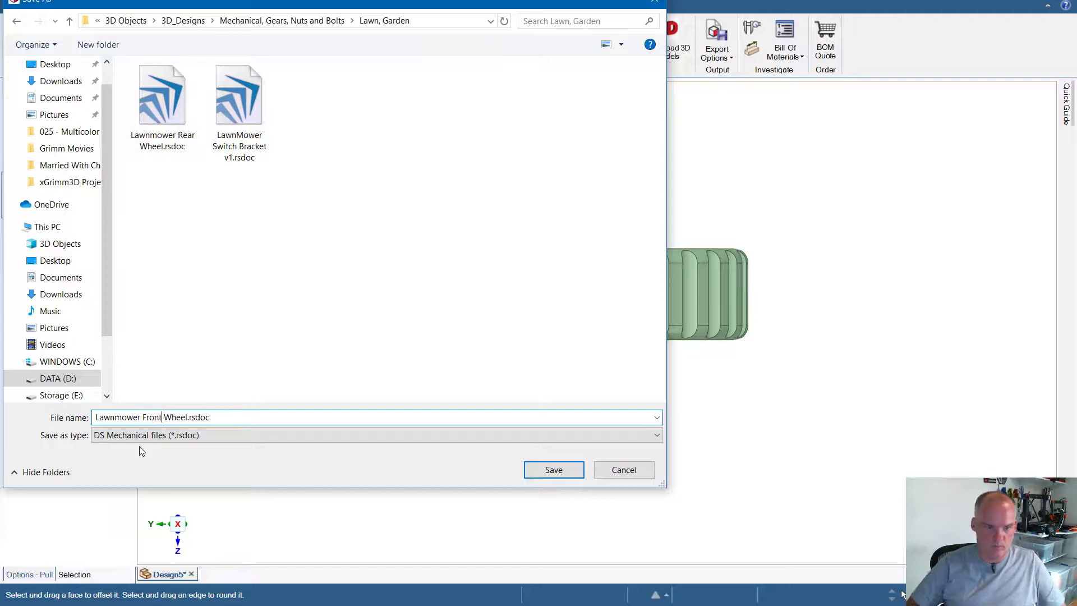
key("Return")
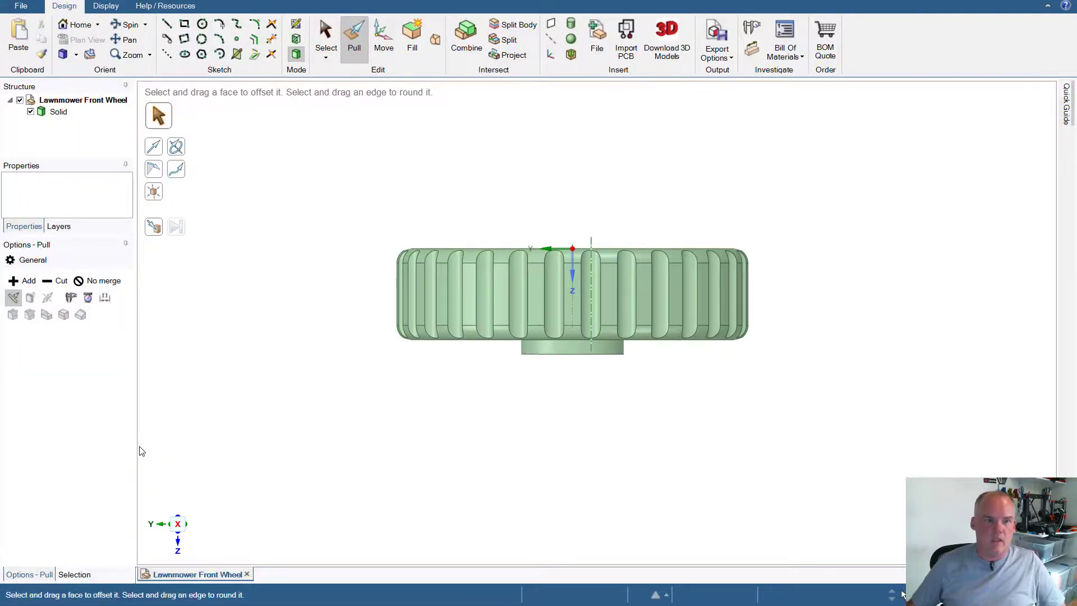
- Export the wheel as an STL file named Lawnmower Front Wheel in the same folder
left_click(21, 5)
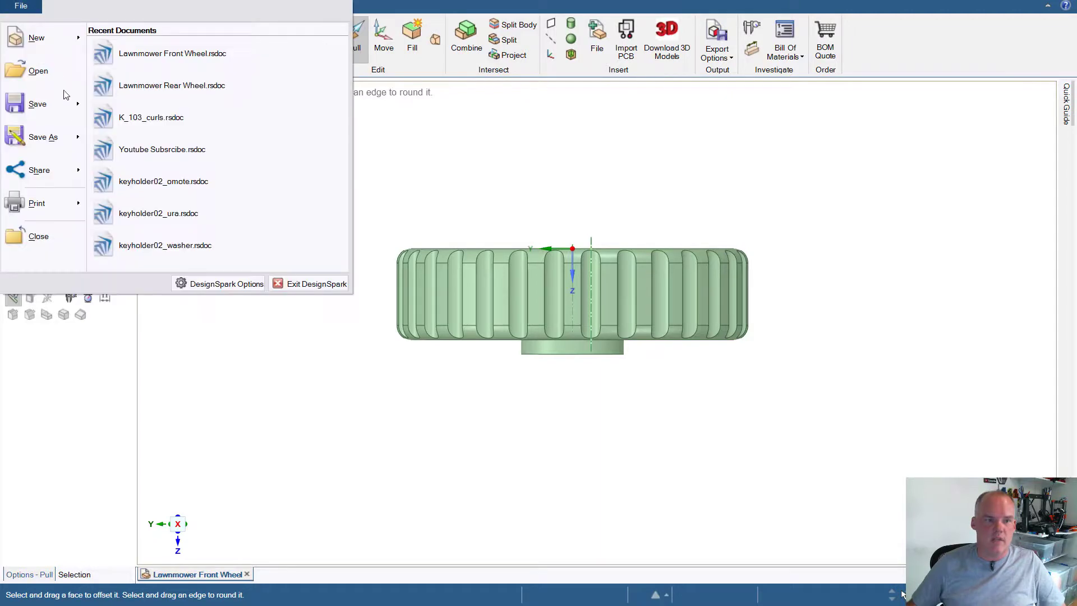
left_click(42, 138)
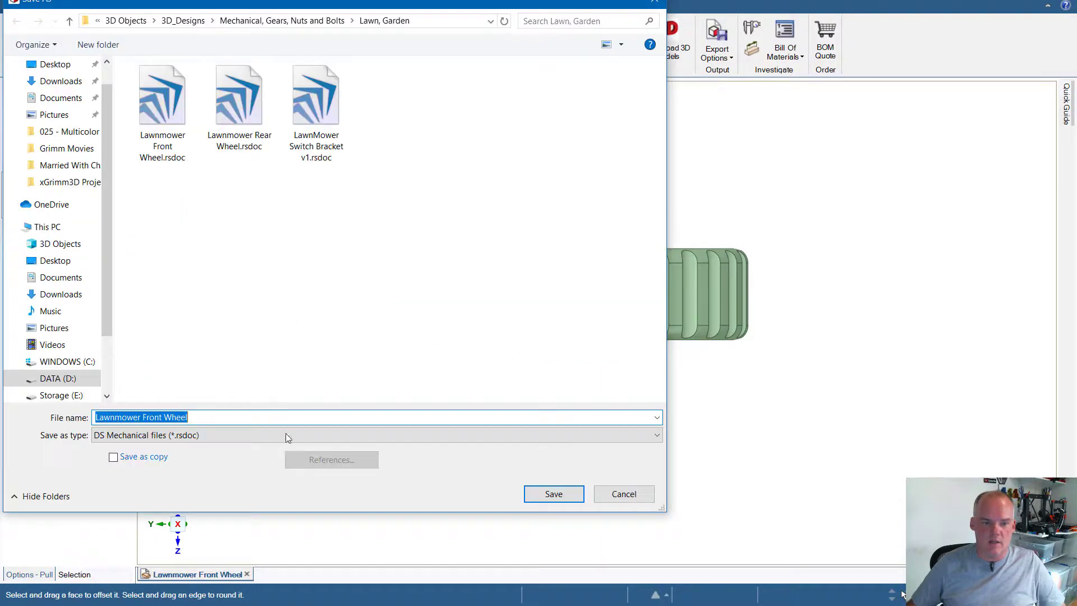
left_click(200, 439)
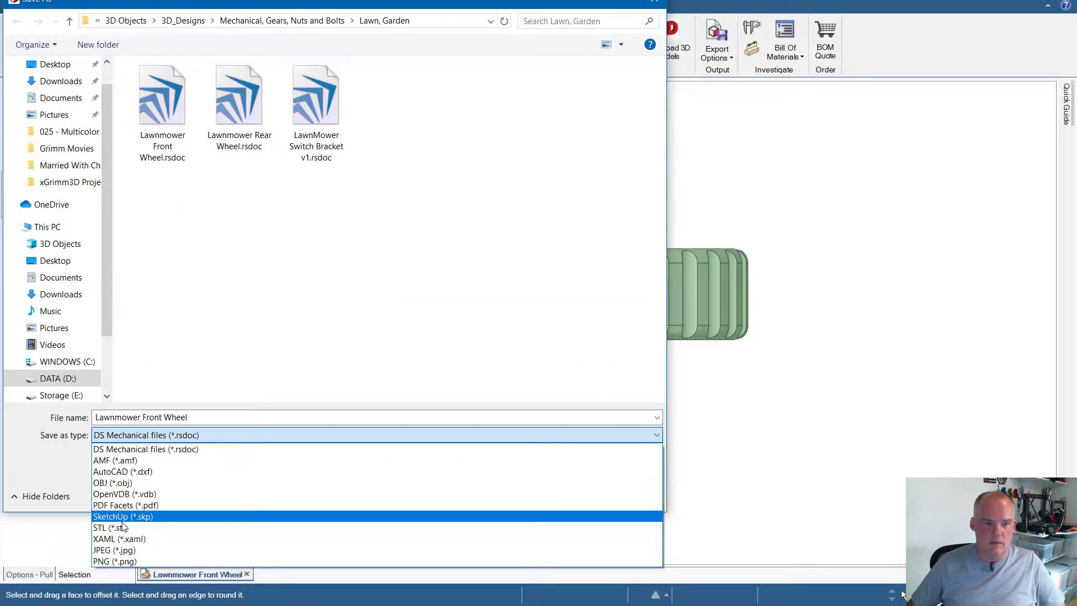
left_click(165, 513)
left_click(554, 510)
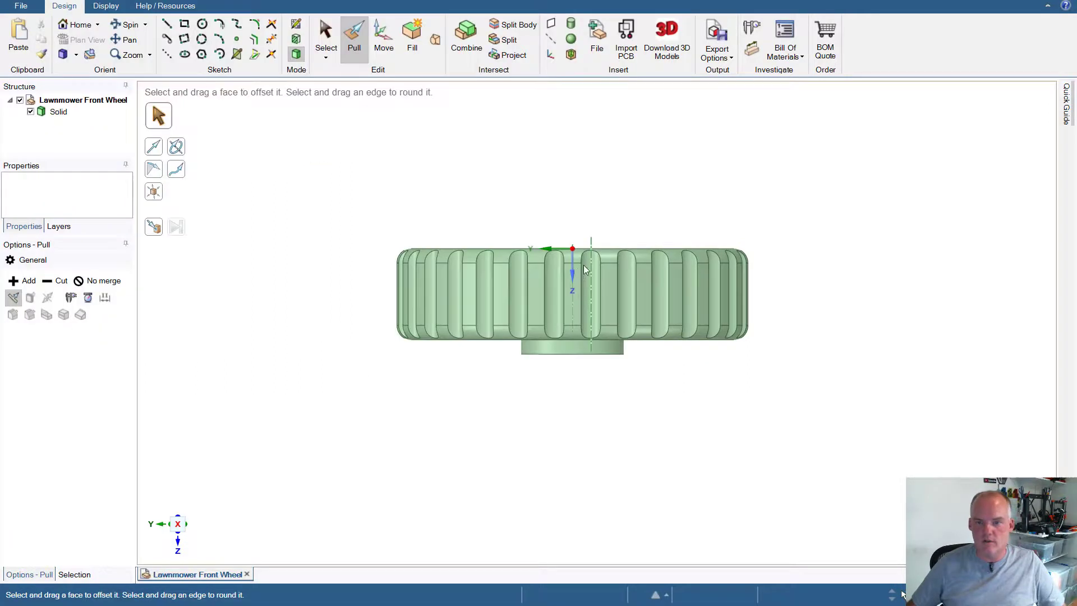
key("Escape")
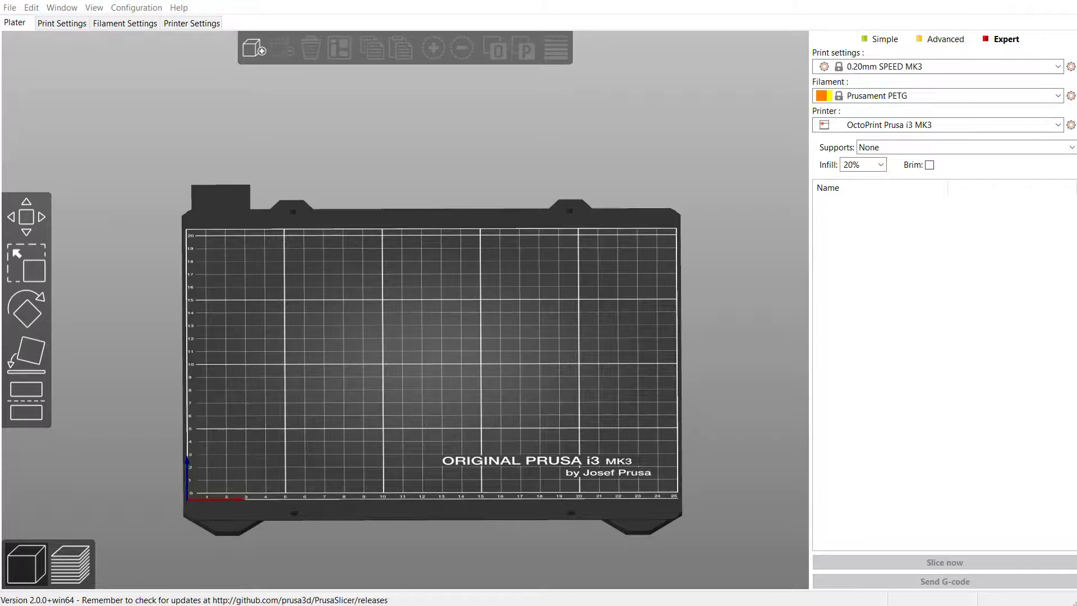
- Switch to PrusaSlicer, load Lawnmower Front Wheel.stl onto the bed and place the wheel on its protruding hub face
left_click_drag(849, 194, 456, 359)
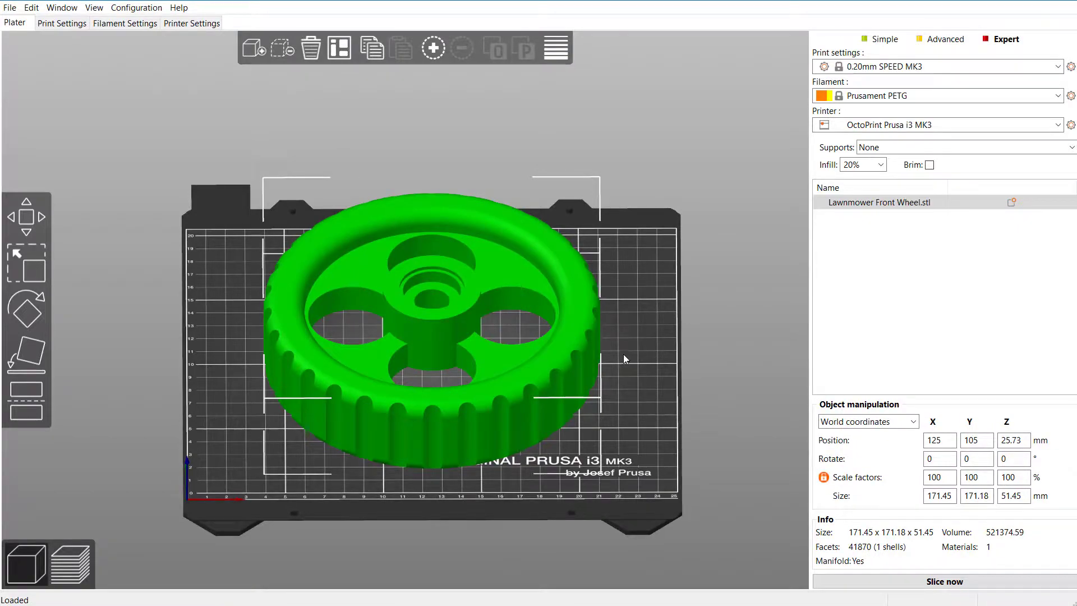
mouse_move(625, 372)
left_mouse_down()
mouse_move(631, 416)
mouse_move(614, 418)
mouse_move(617, 354)
mouse_move(618, 374)
left_mouse_up()
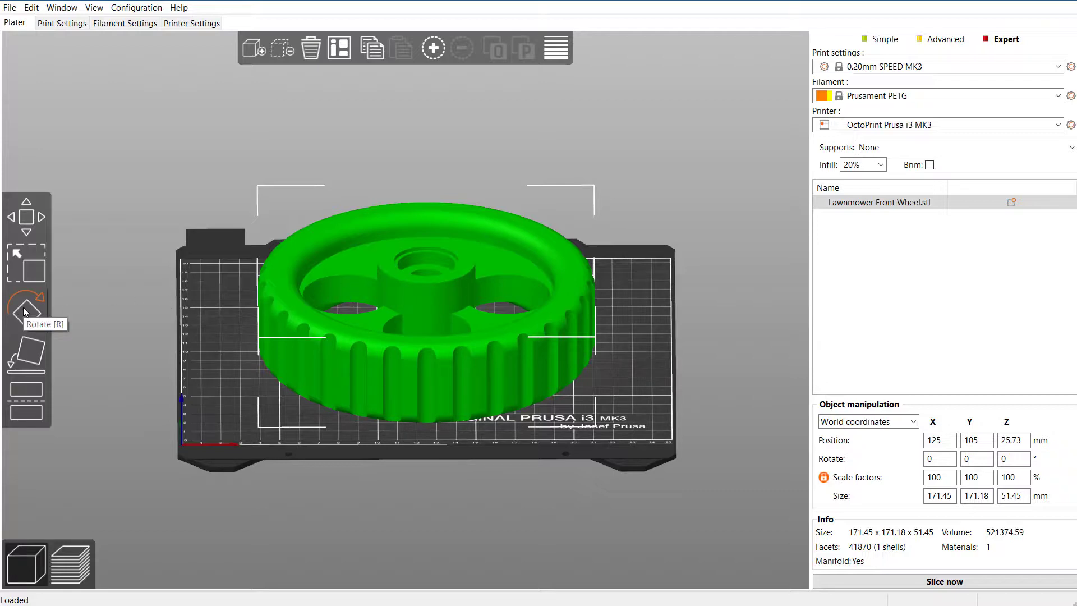
left_click(25, 350)
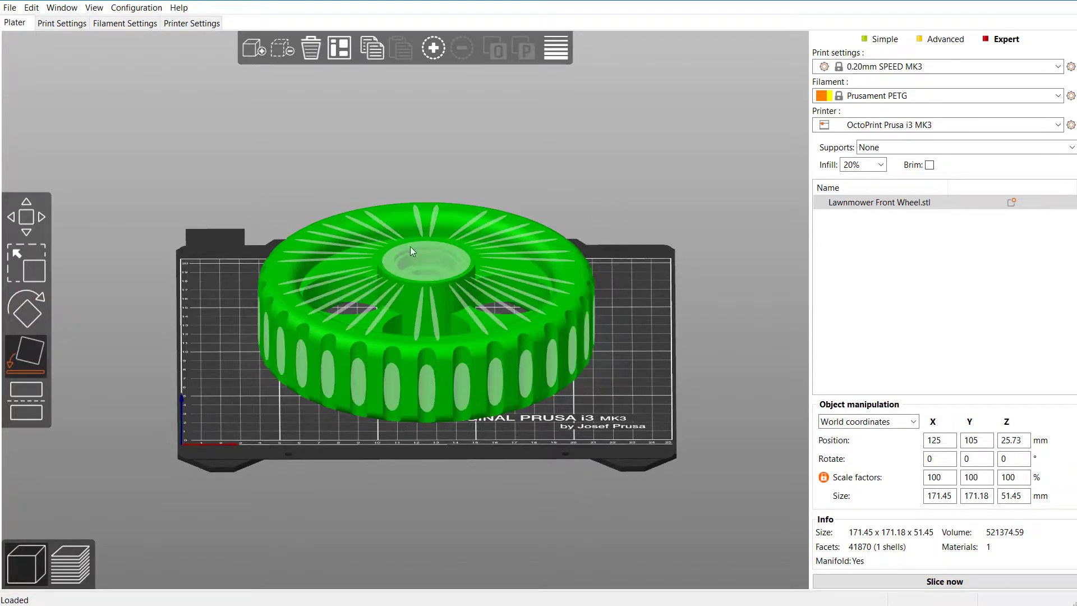
left_click(455, 254)
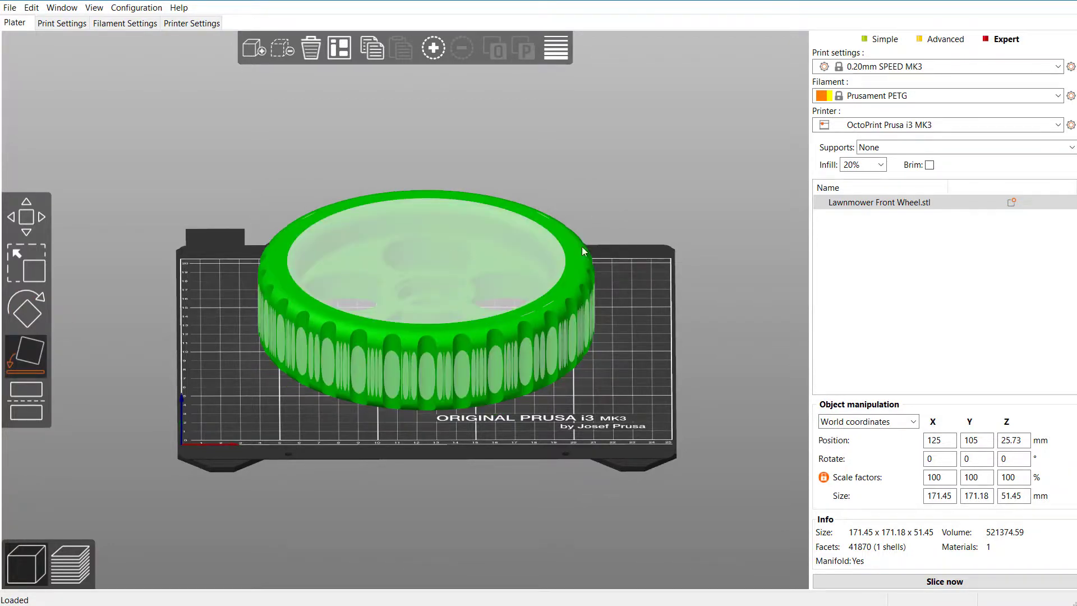
left_click(630, 338)
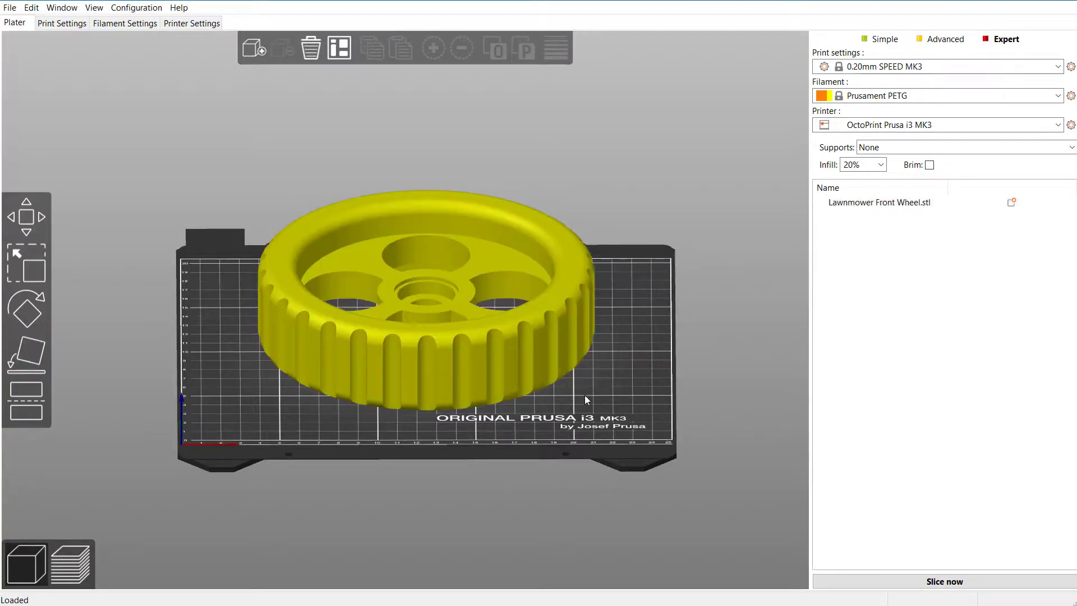
left_click_drag(604, 349, 599, 390)
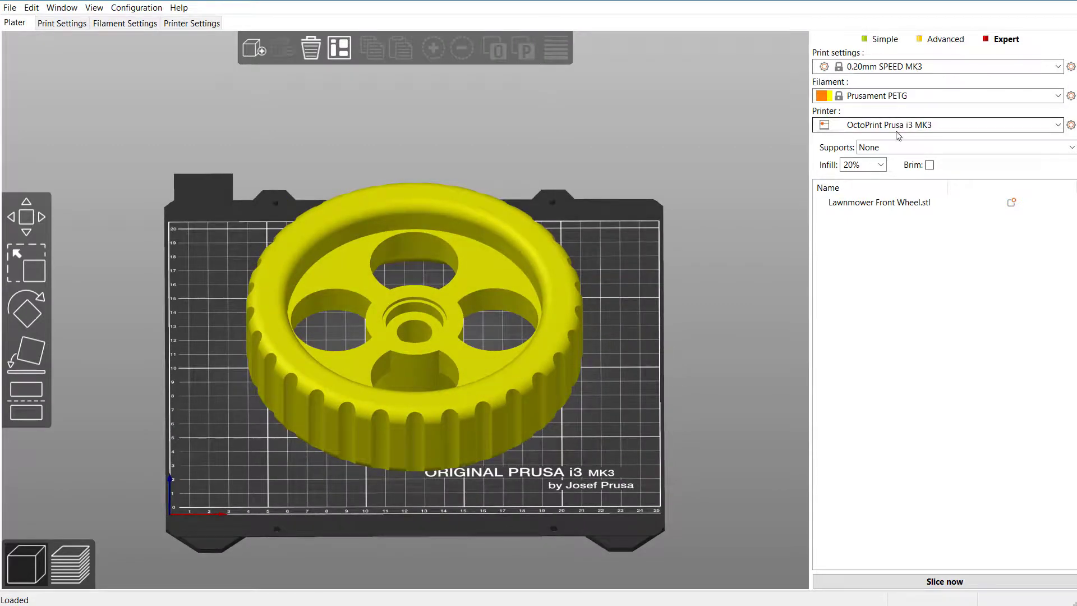
- Set the supports to Support on build plate only and slice the wheel
left_click(912, 147)
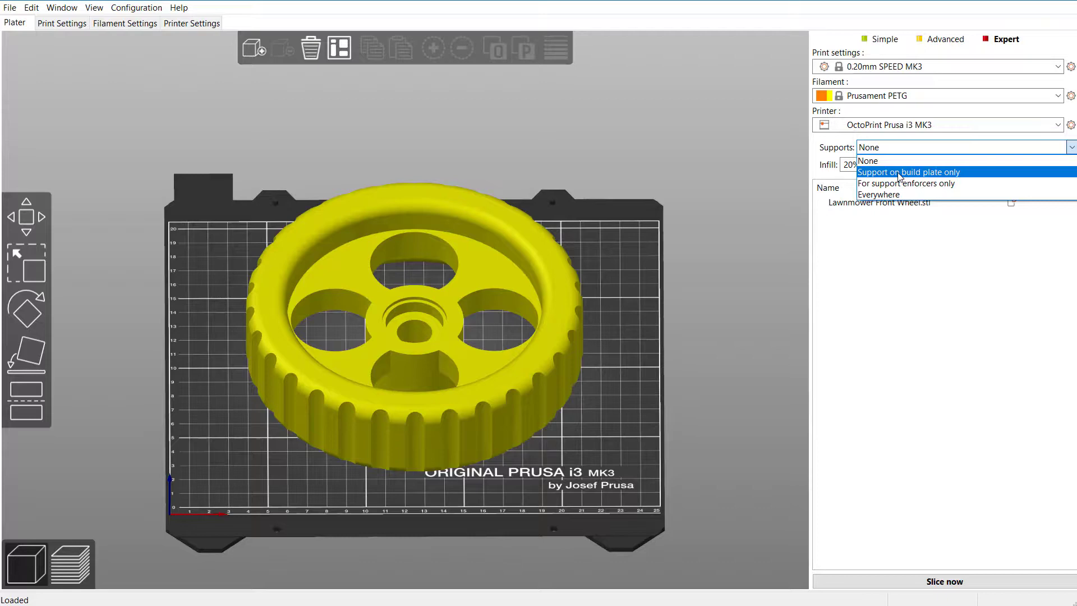
left_click(898, 173)
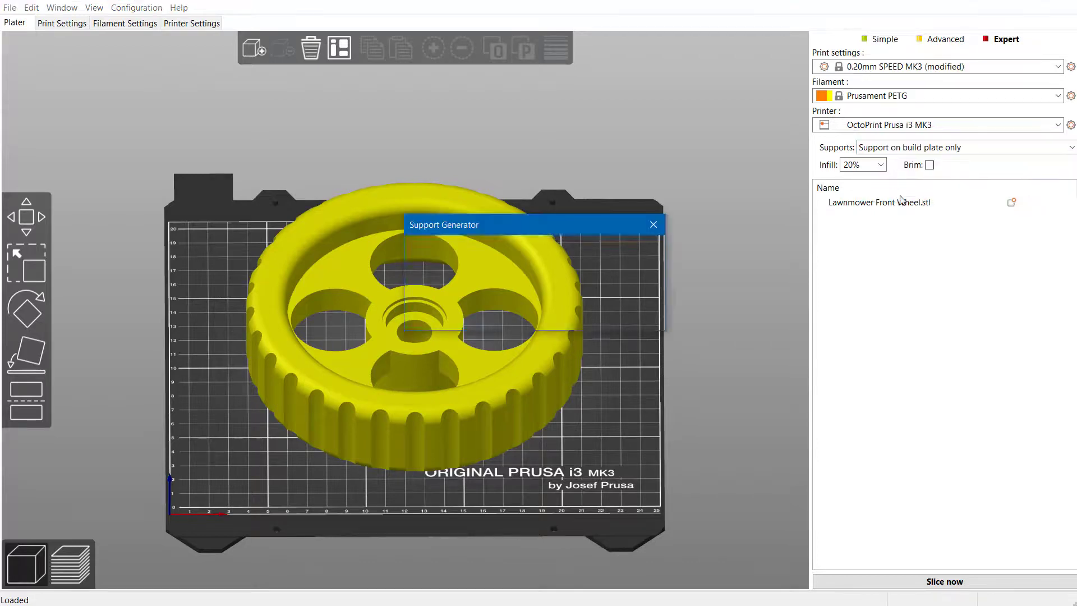
left_click(516, 314)
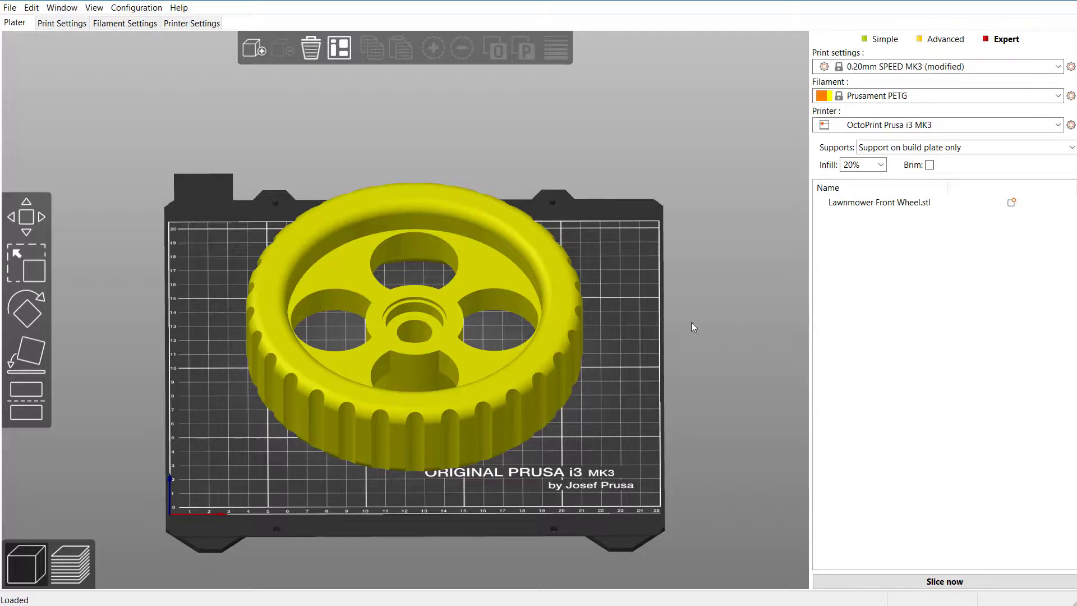
left_click(876, 583)
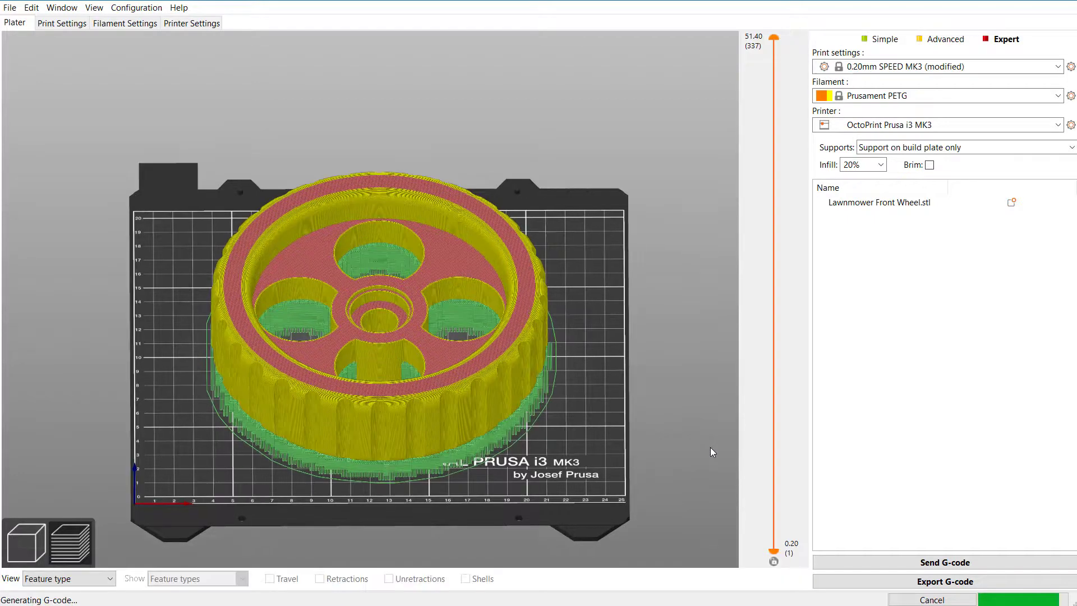
- Examine the sliced wheel's supports and its internal infill around the web holes and hub, cutting the layer preview down to 31.40 mm
mouse_move(673, 466)
left_mouse_down()
mouse_move(665, 429)
mouse_move(659, 471)
left_mouse_up()
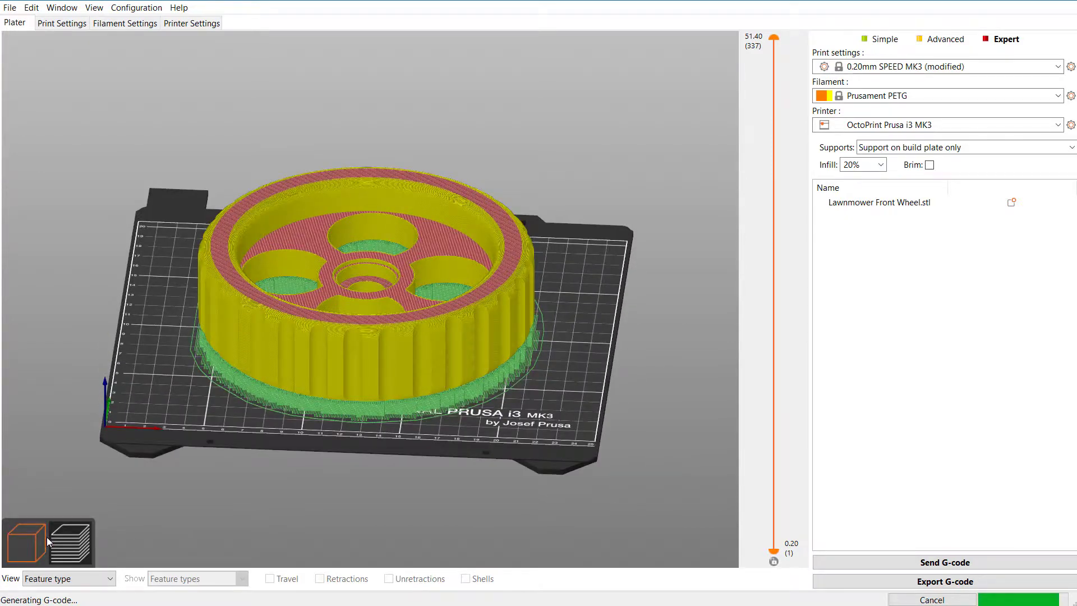
left_click_drag(461, 498, 484, 521)
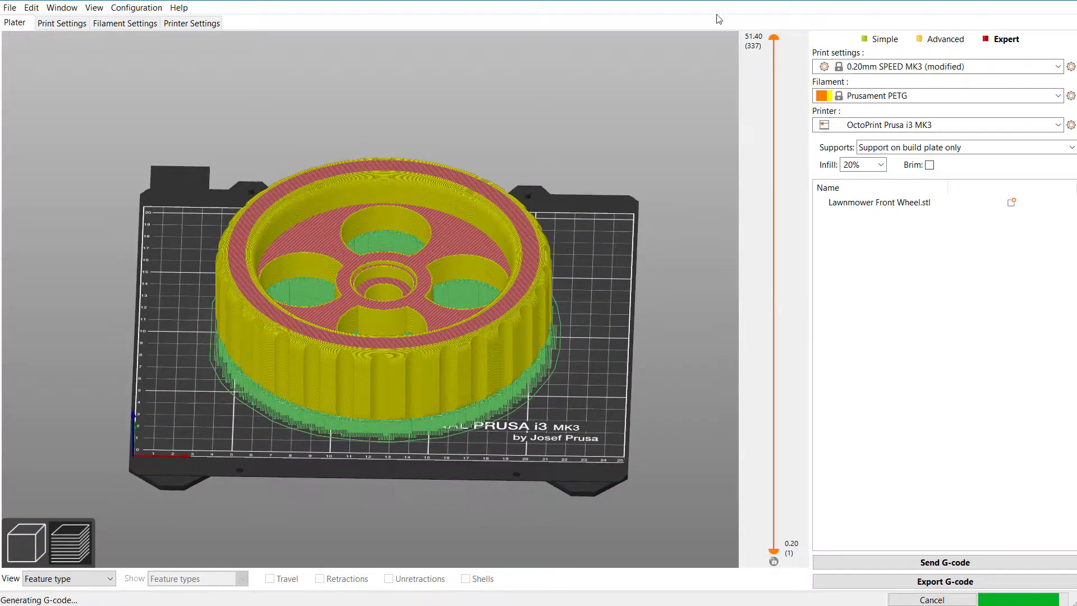
left_click_drag(775, 38, 772, 189)
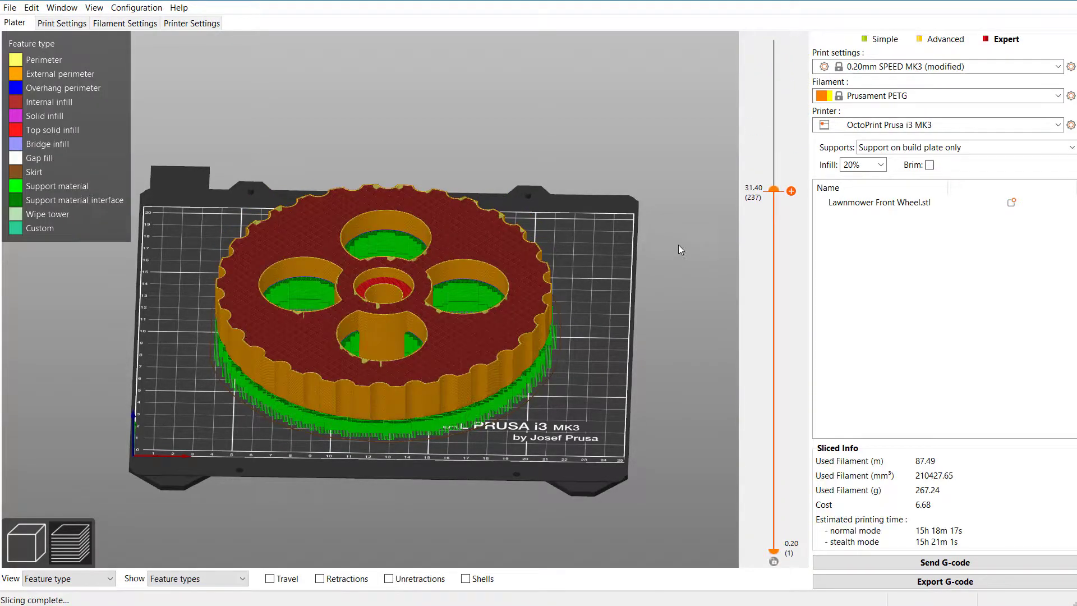
left_click_drag(678, 245, 679, 295)
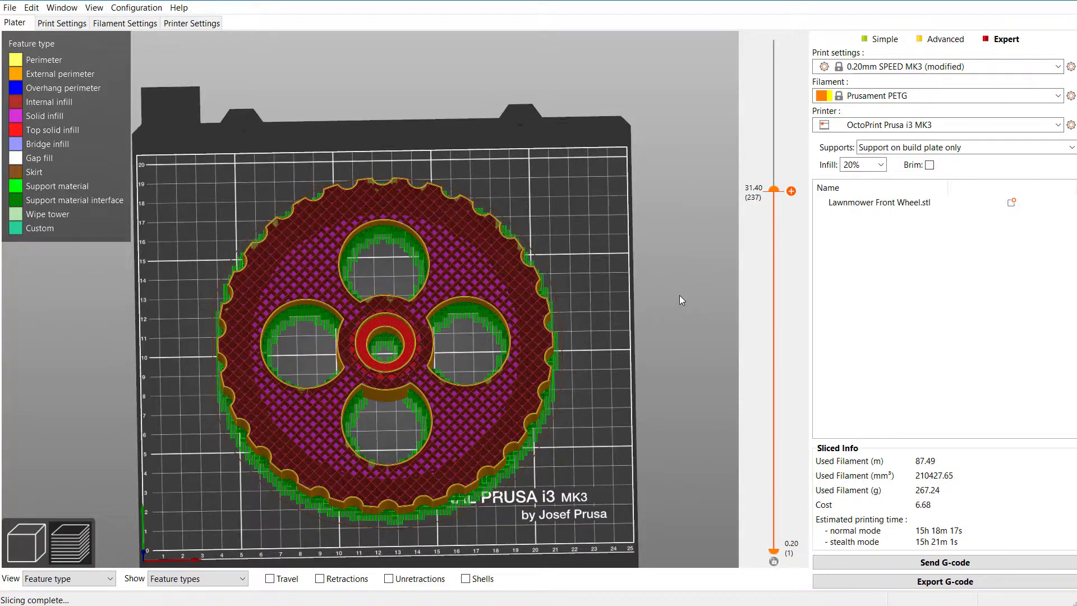
scroll(469, 211, "up", 6)
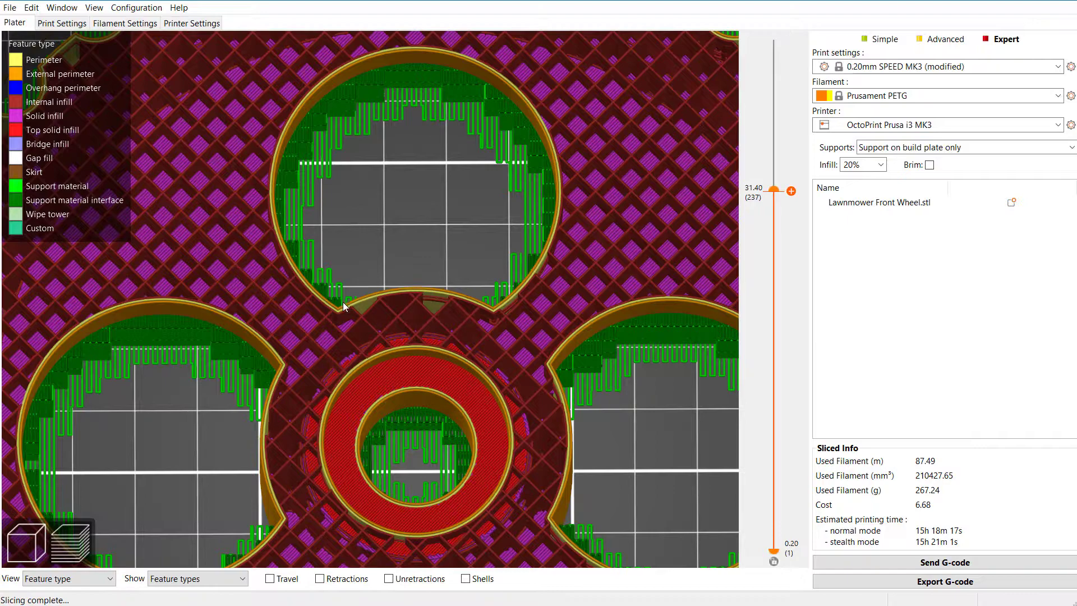
scroll(543, 249, "down", 2)
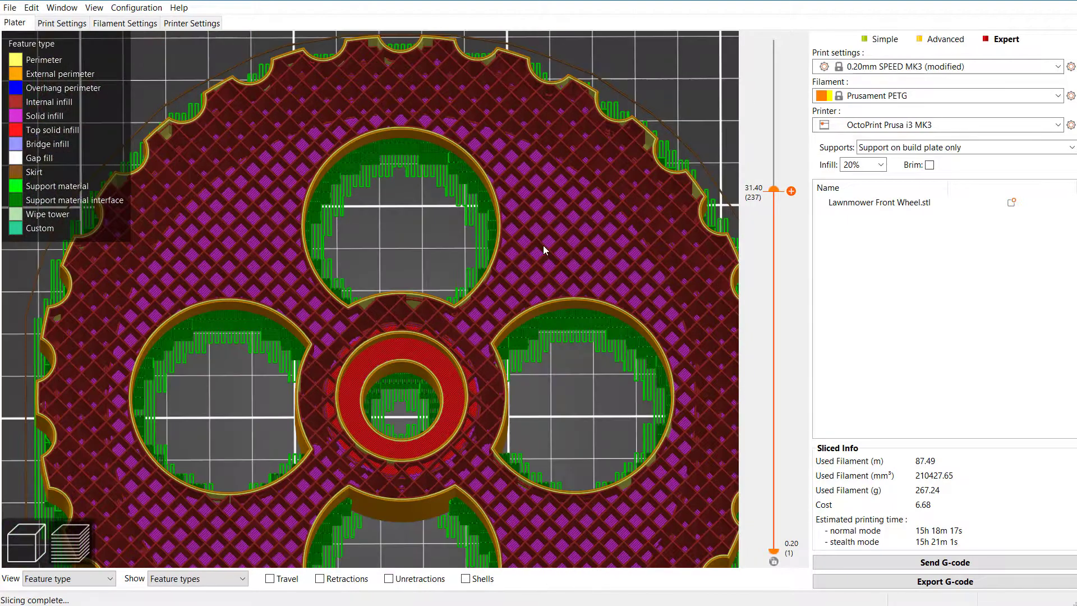
scroll(543, 245, "down", 4)
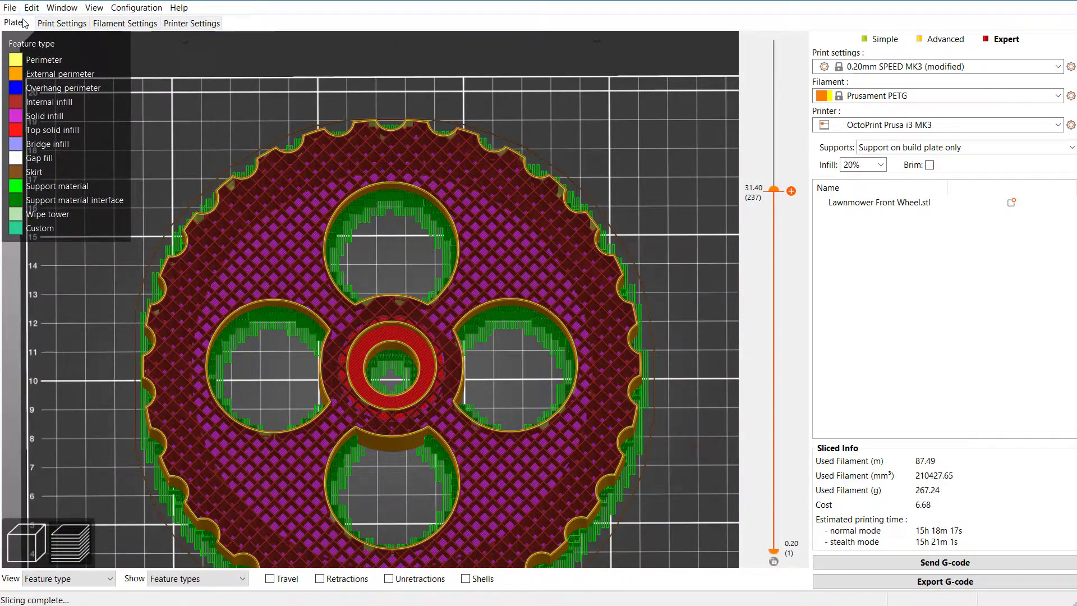
- Raise the minimum number of perimeters for the vertical shells to 4 in the print settings
left_click(50, 24)
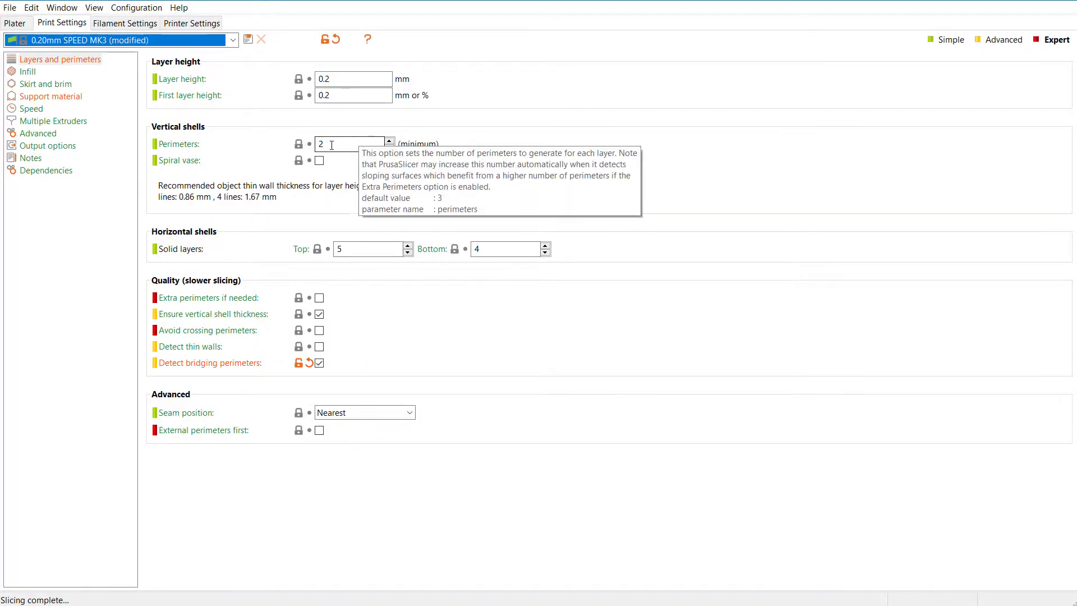
left_click(389, 141)
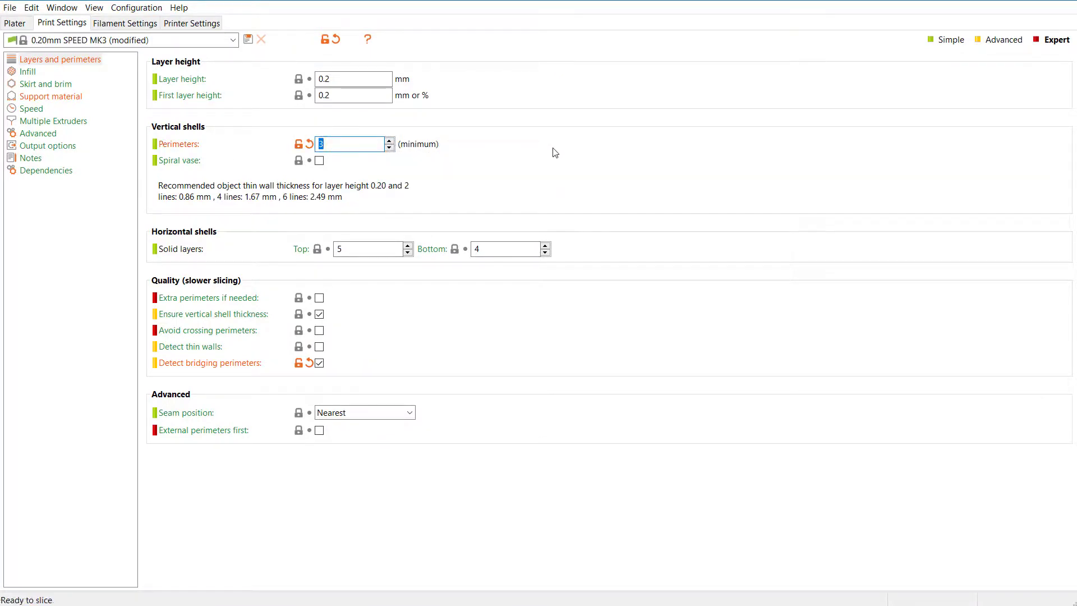
left_click(390, 141)
- Check the infill settings and set the skirt to a minimum of 2 loops with a height of 3 layers
left_click(31, 75)
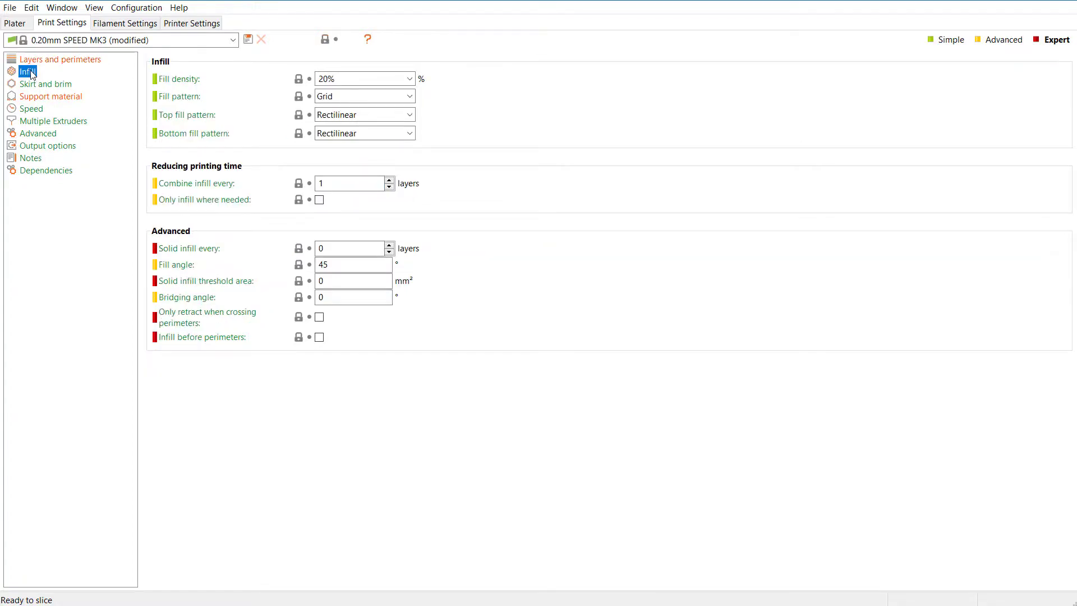
left_click(37, 87)
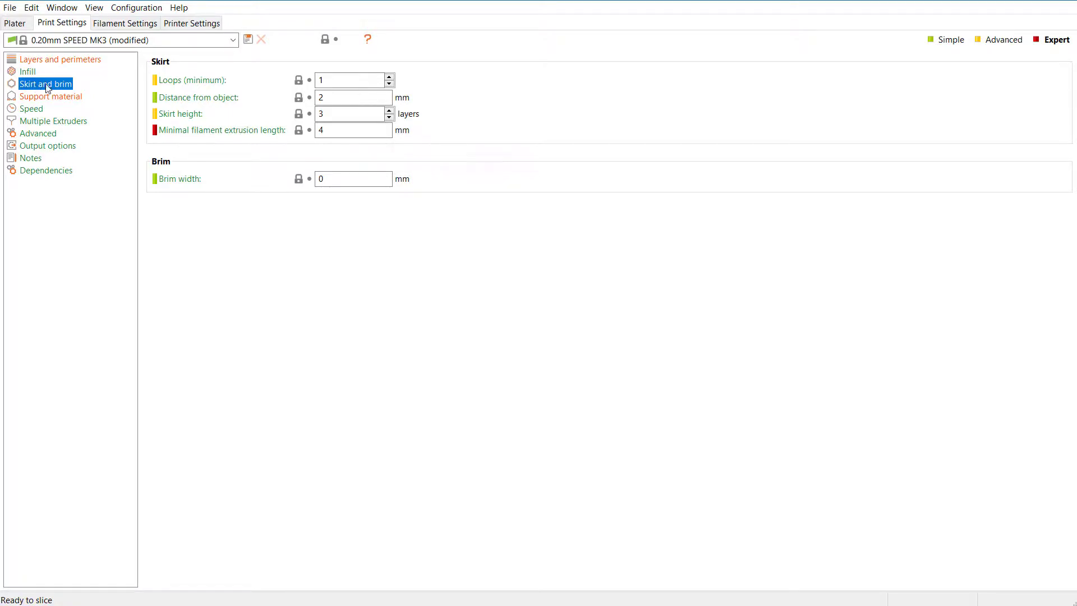
mouse_move(226, 90)
left_click(389, 77)
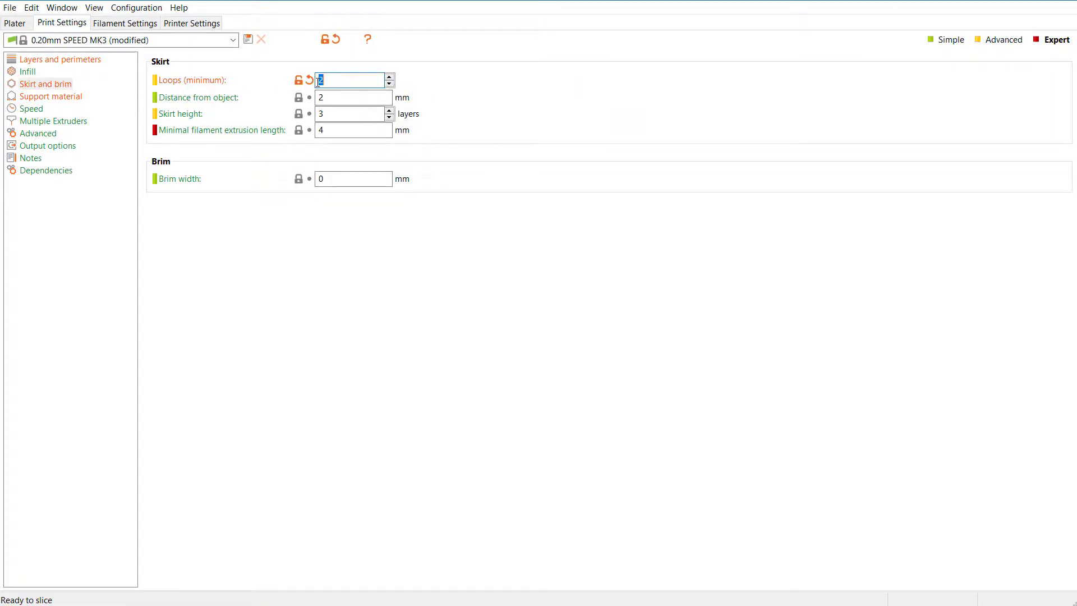
mouse_move(391, 117)
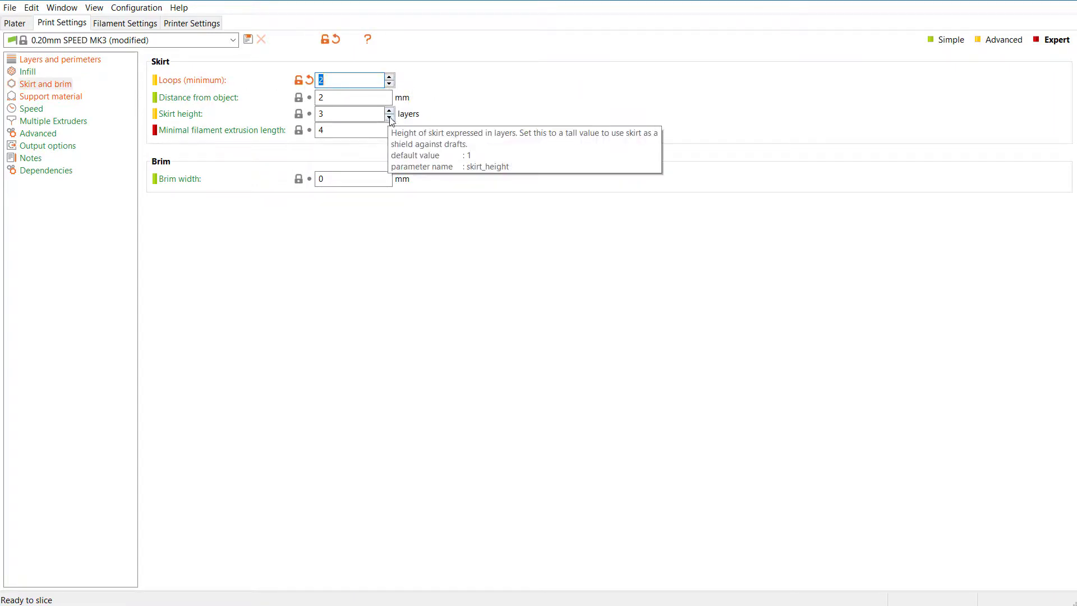
left_click(391, 119)
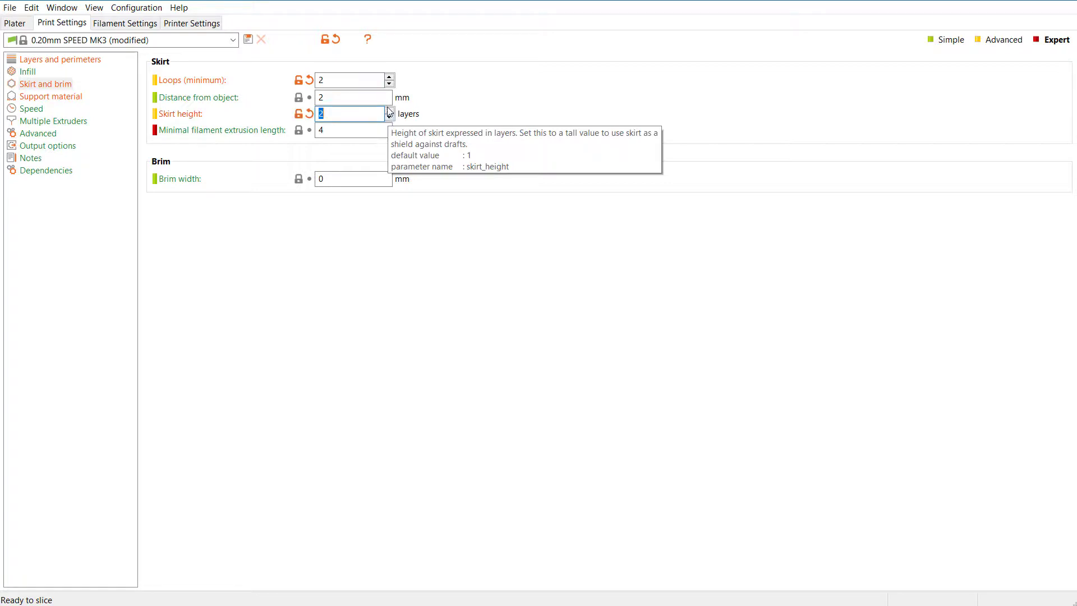
left_click(389, 111)
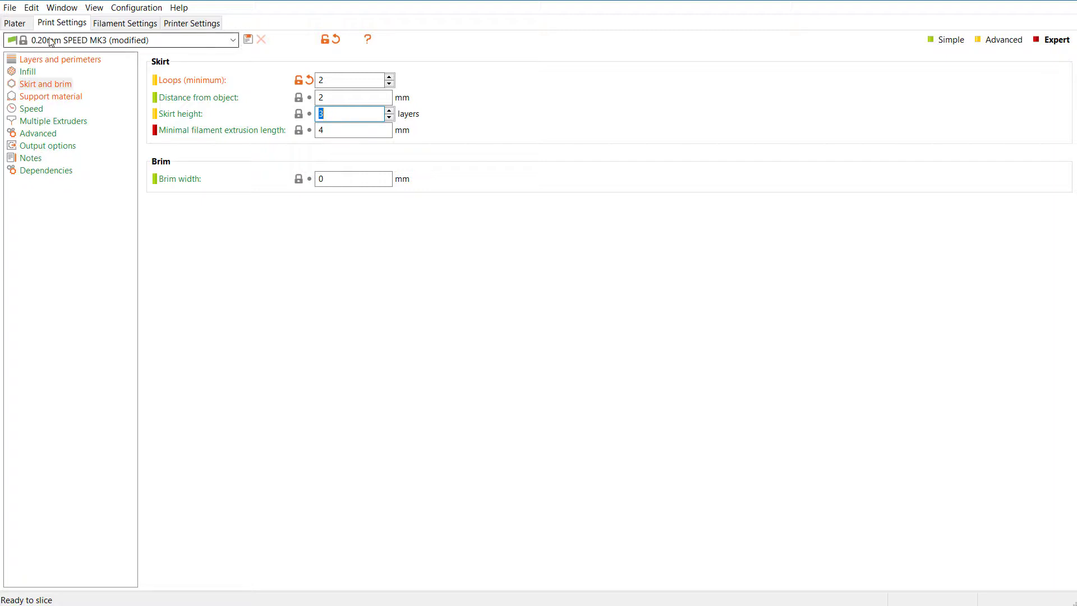
- Review the Prusament PETG temperature and cooling settings and the printer's general settings, custom G-code and machine limits
left_click(124, 23)
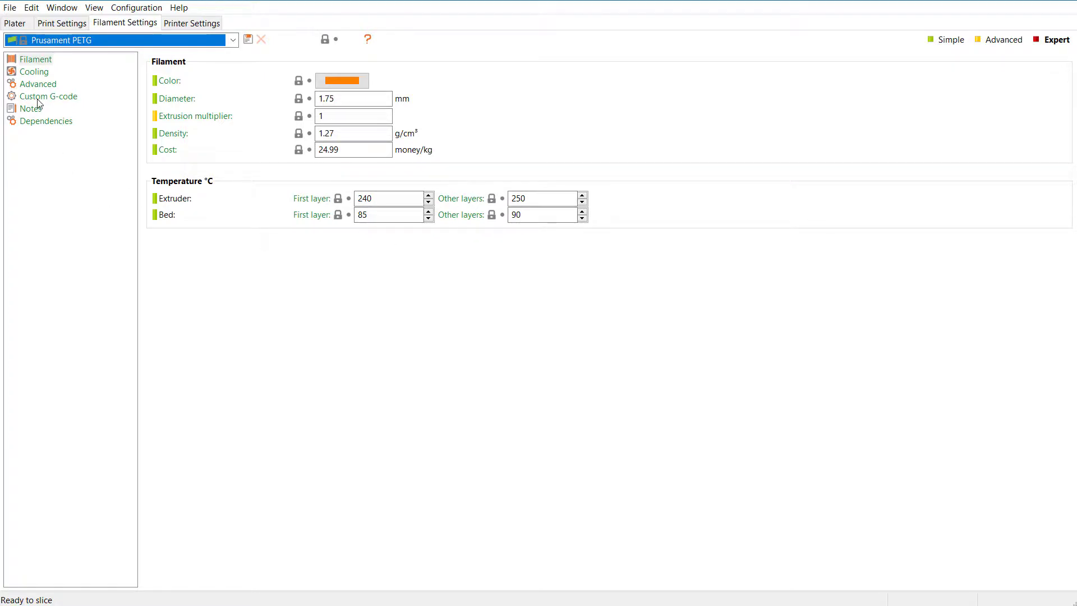
left_click(32, 73)
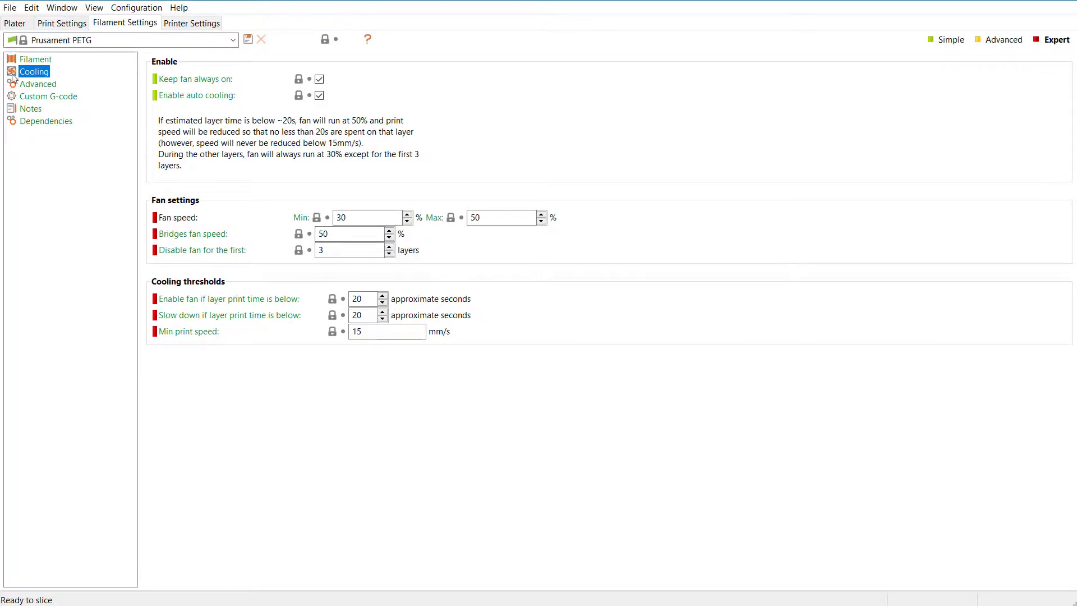
left_click(197, 25)
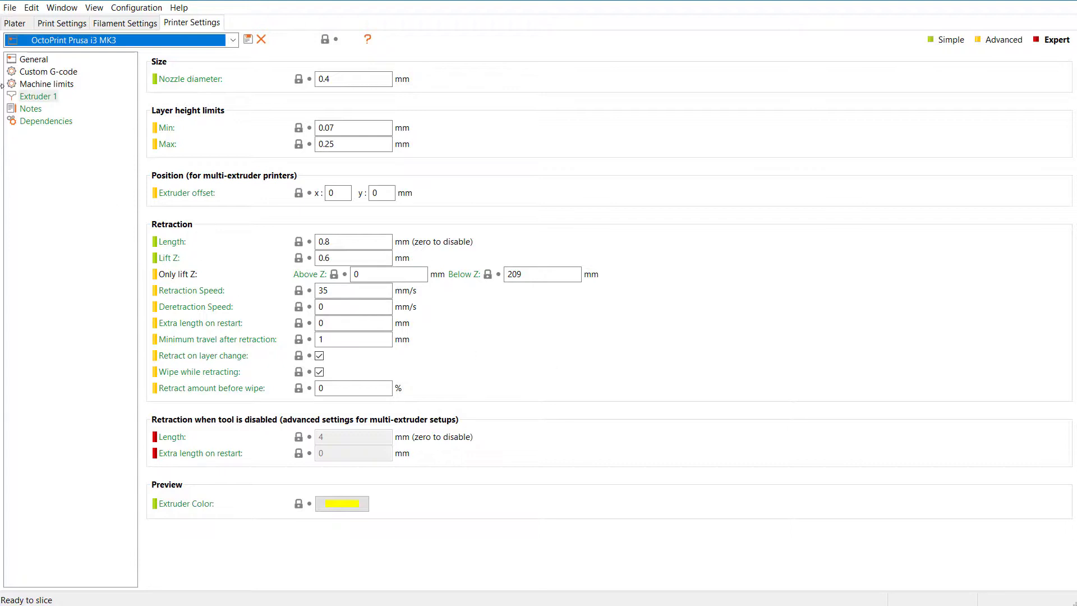
left_click(34, 60)
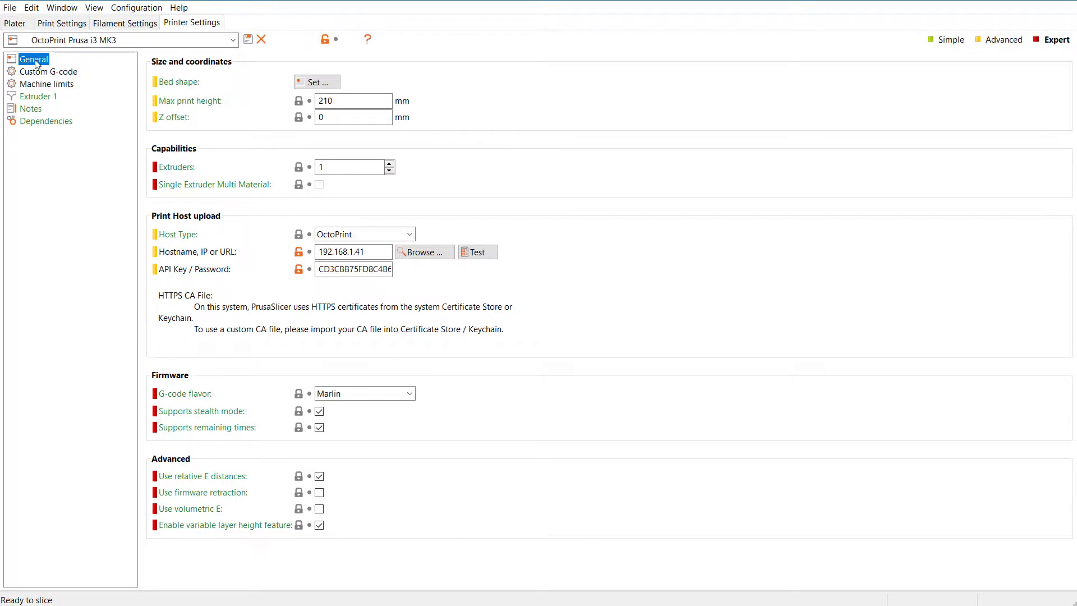
left_click(36, 73)
left_click(36, 85)
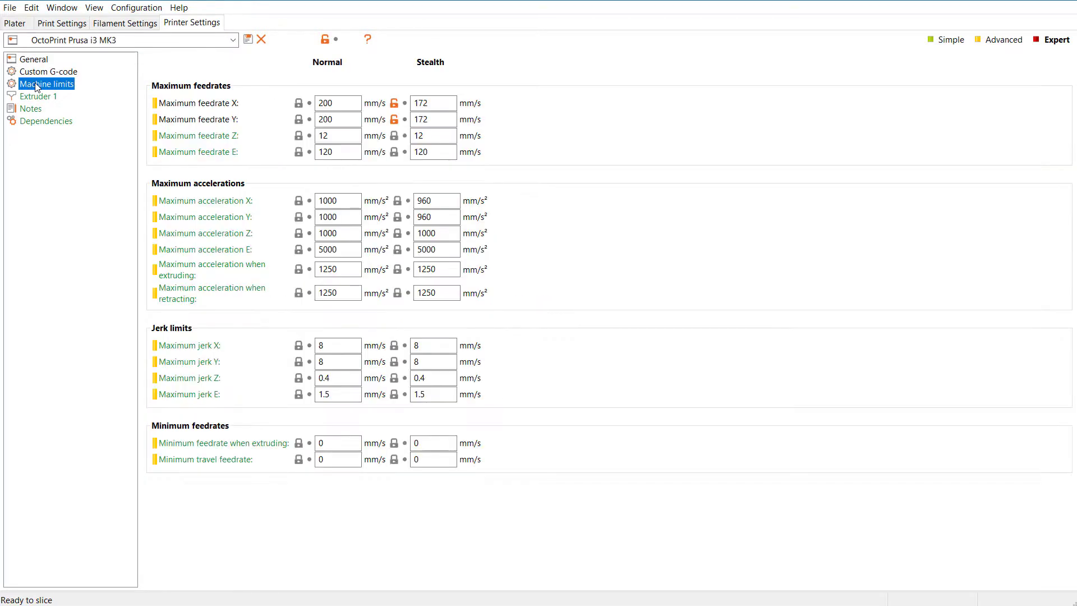
- Return to the build plate and slice the wheel again with the changed perimeter and skirt settings
left_click(26, 25)
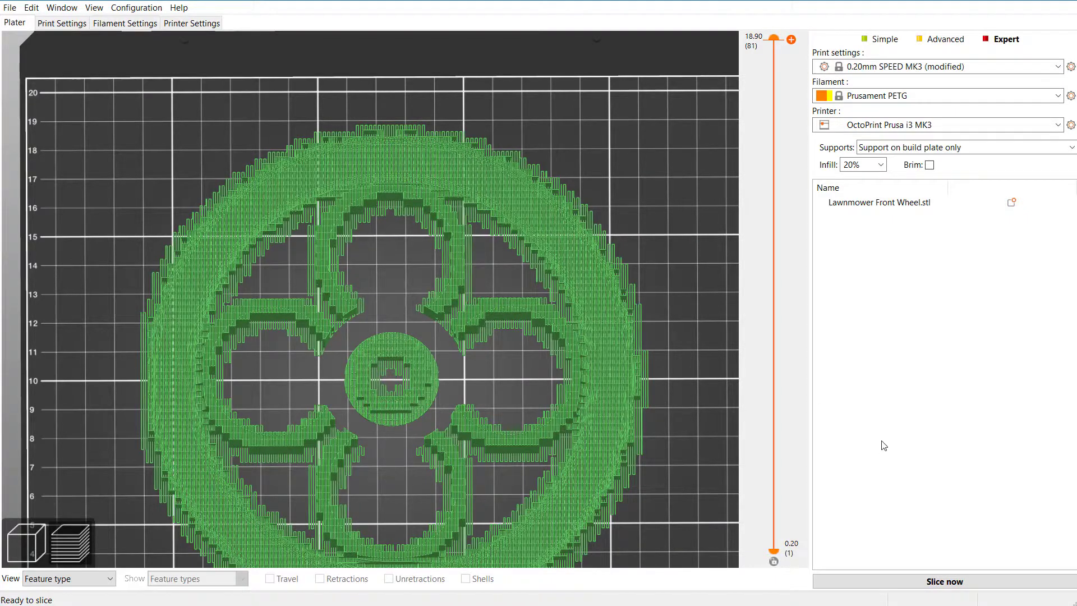
left_click(929, 583)
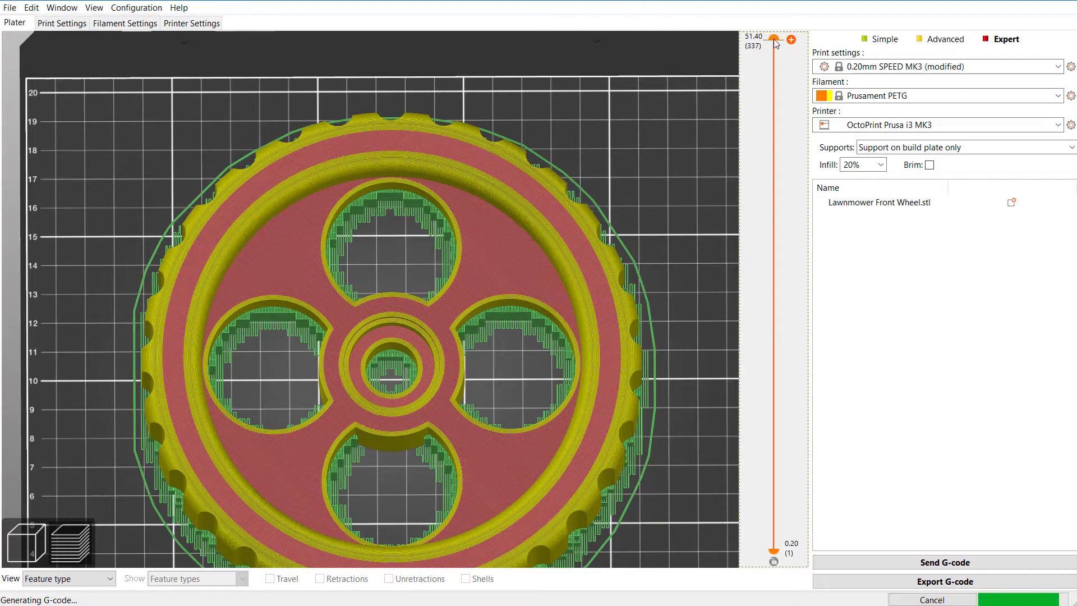
- Examine the re-sliced wheel's perimeters, infill and supports around the rim, web holes and hub at layer heights 38.40, 18.22 and 7.40 mm
left_click_drag(775, 43, 775, 137)
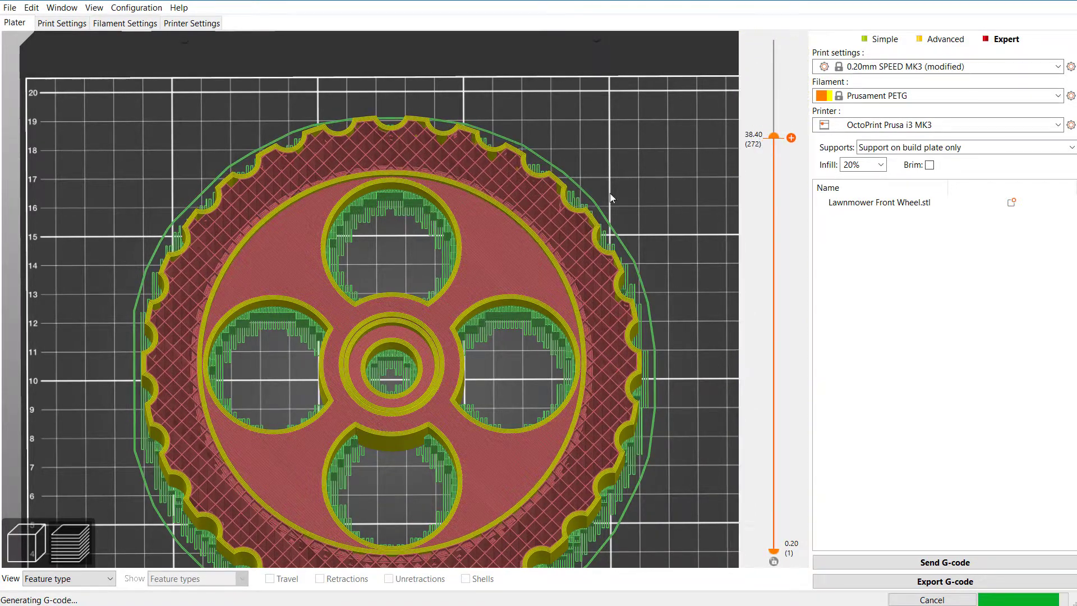
scroll(520, 224, "up", 5)
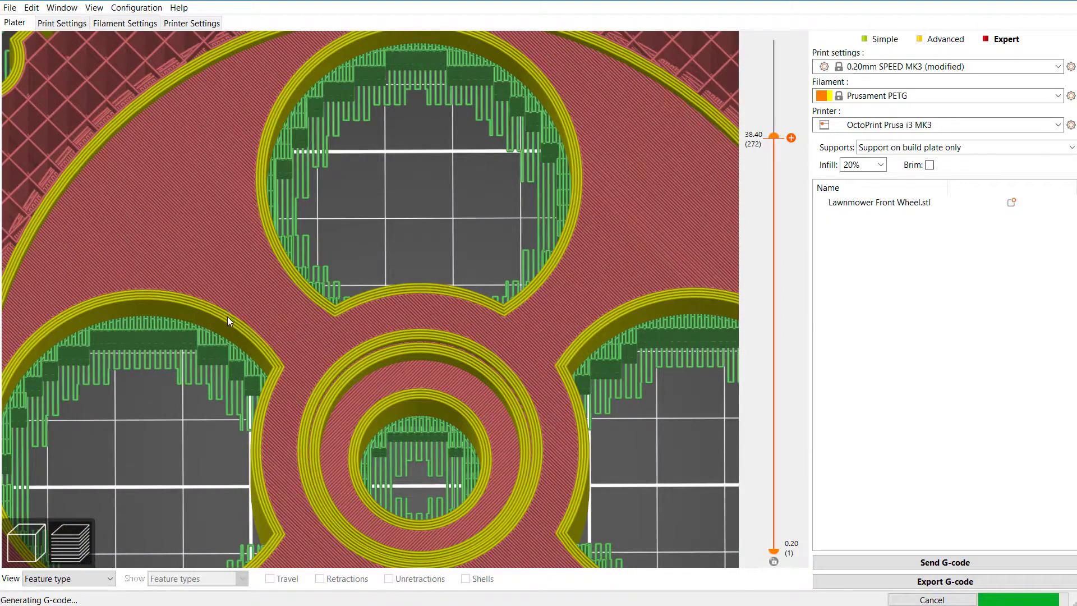
scroll(142, 120, "down", 3)
middle_click_drag(99, 92, 302, 254)
scroll(302, 255, "up", 3)
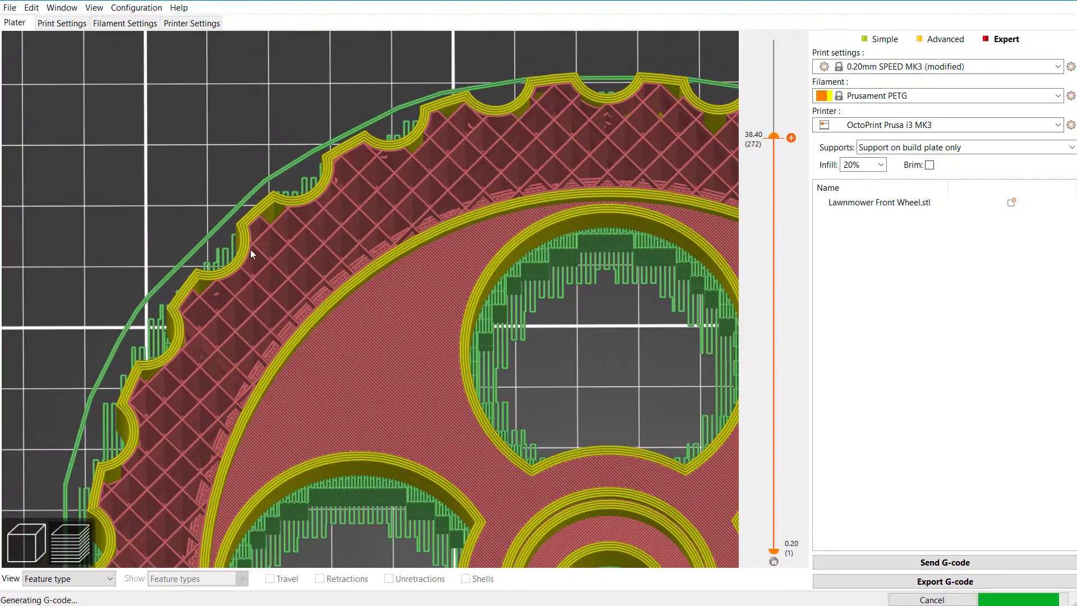
scroll(365, 314, "down", 1)
scroll(564, 351, "down", 2)
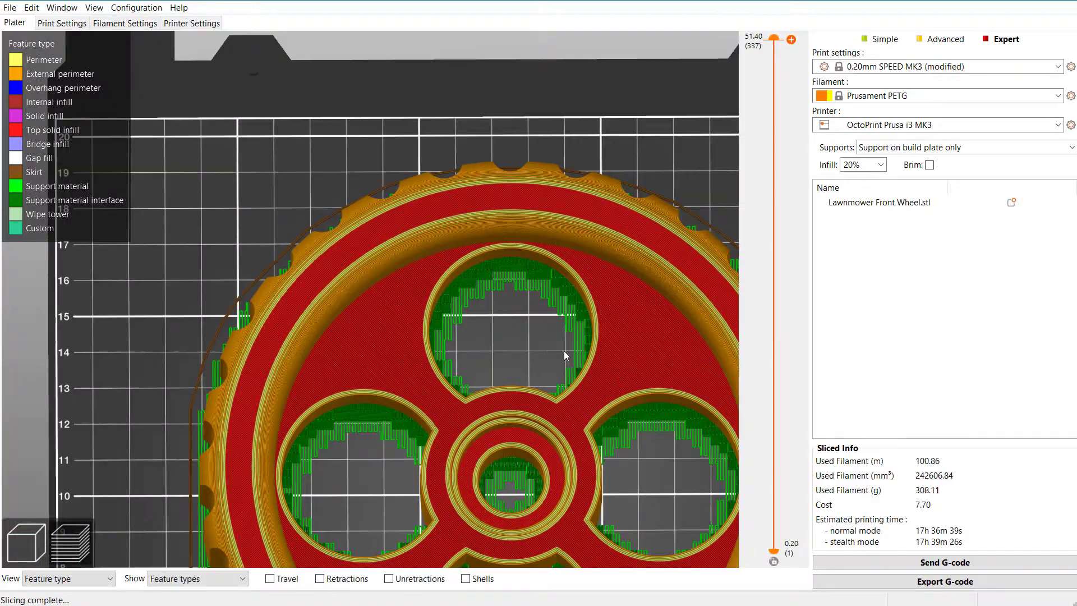
middle_click_drag(543, 342, 441, 184)
left_click_drag(774, 38, 771, 296)
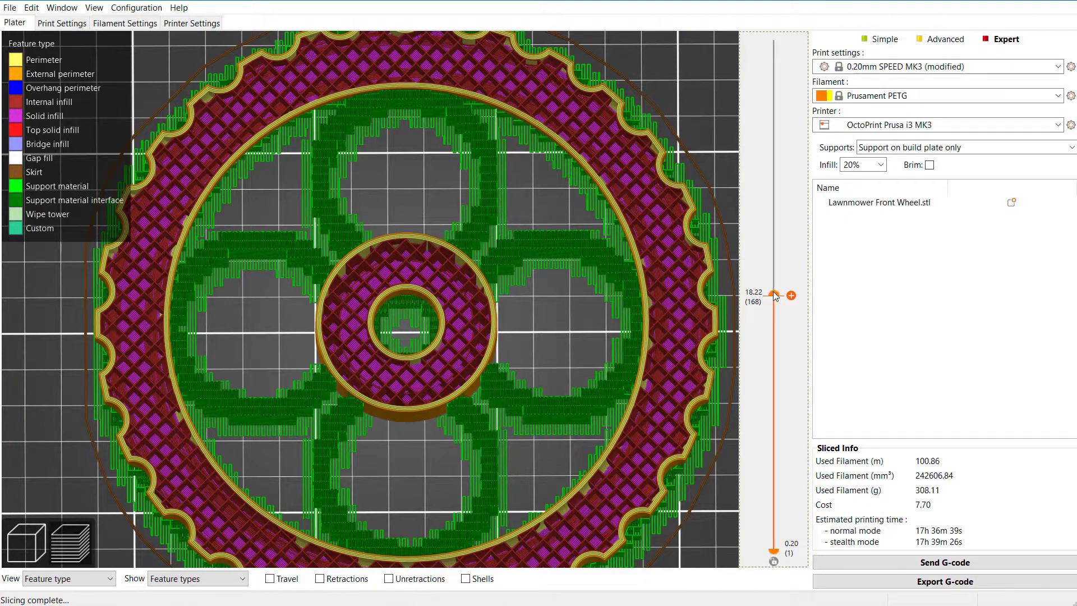
left_click_drag(773, 294, 790, 450)
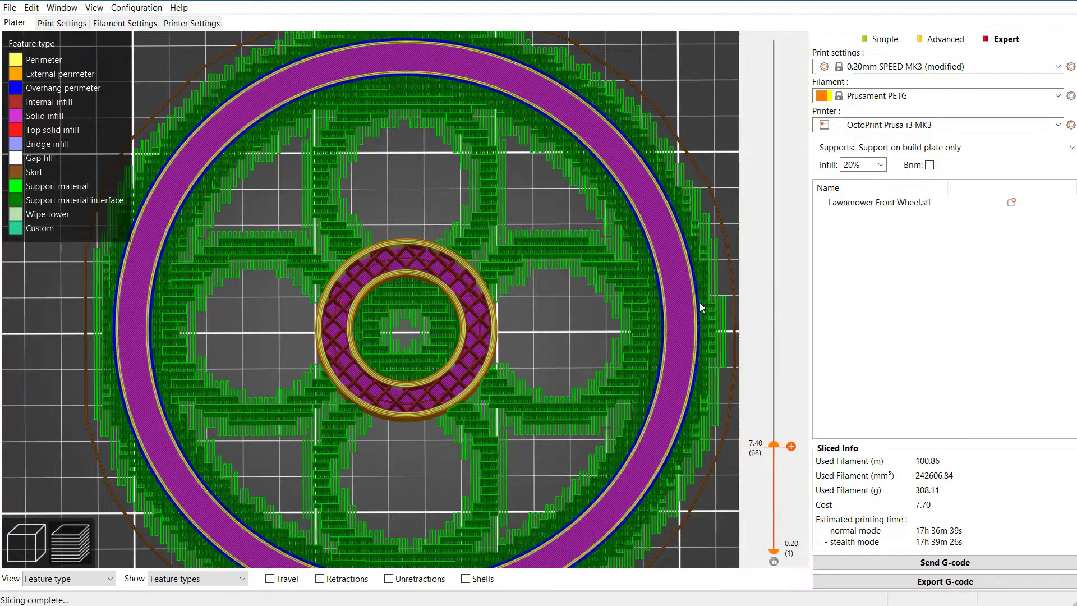